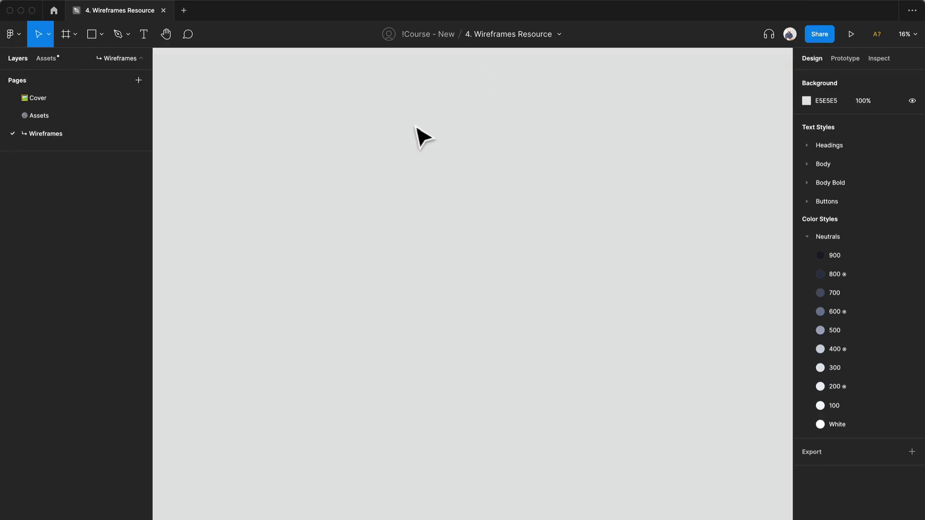
# Create an iPhone 13 / 13 Pro frame on the Wireframes page and rename it Home.
pyautogui.press('f')
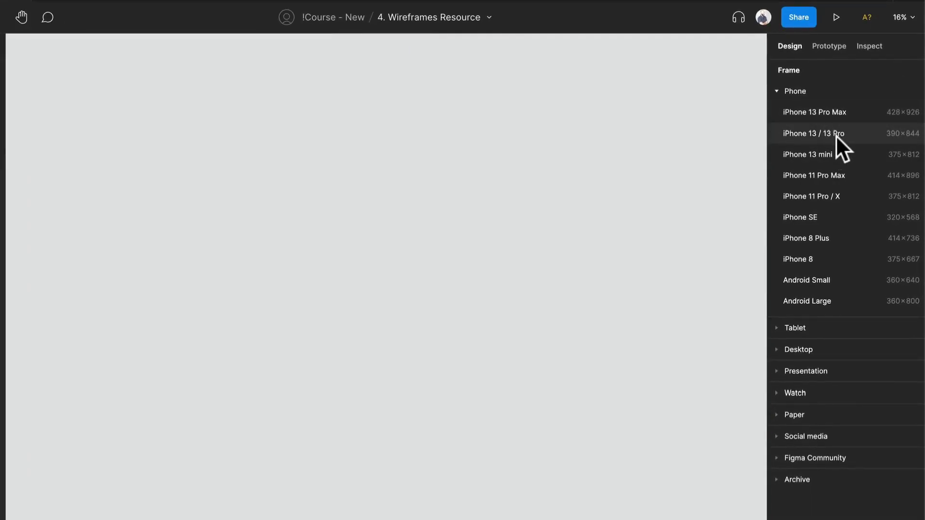
pyautogui.click(834, 132)
pyautogui.scroll(5, 416, 332)
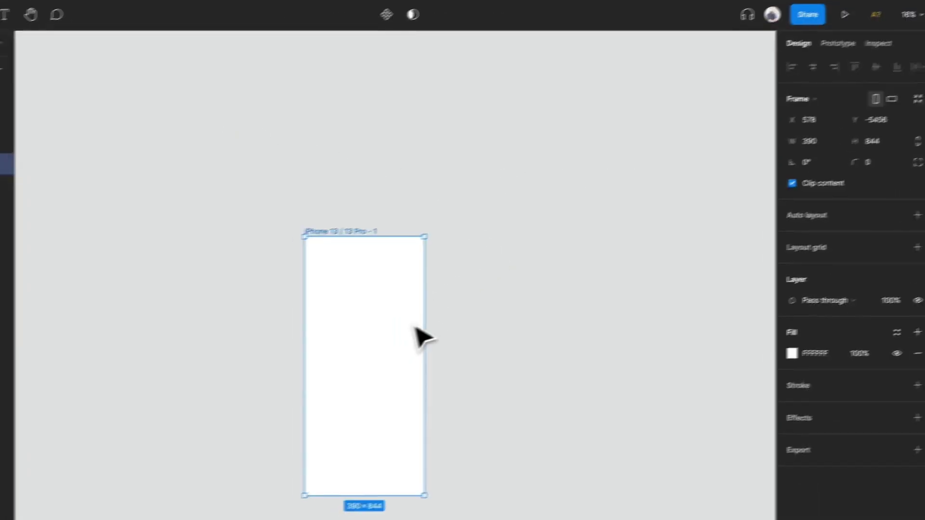
pyautogui.press('super+r')
pyautogui.write('H')
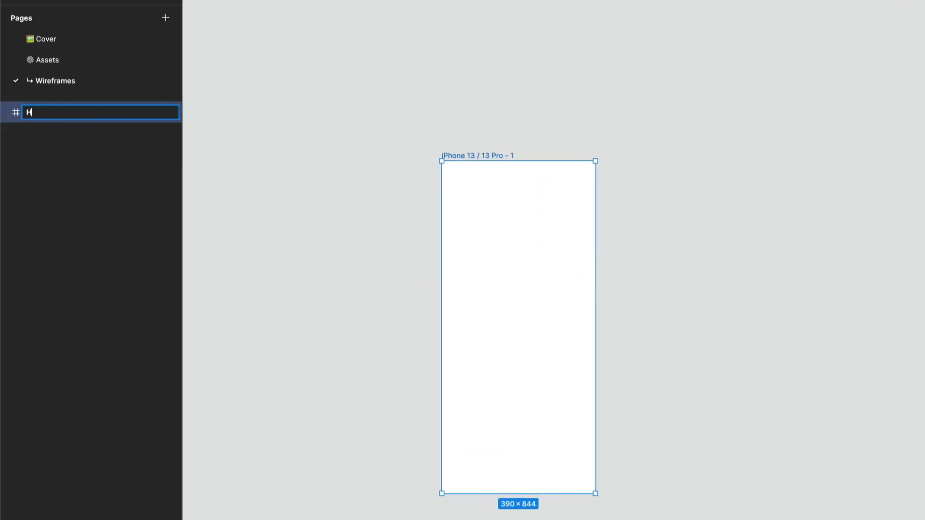
pyautogui.press('Return')
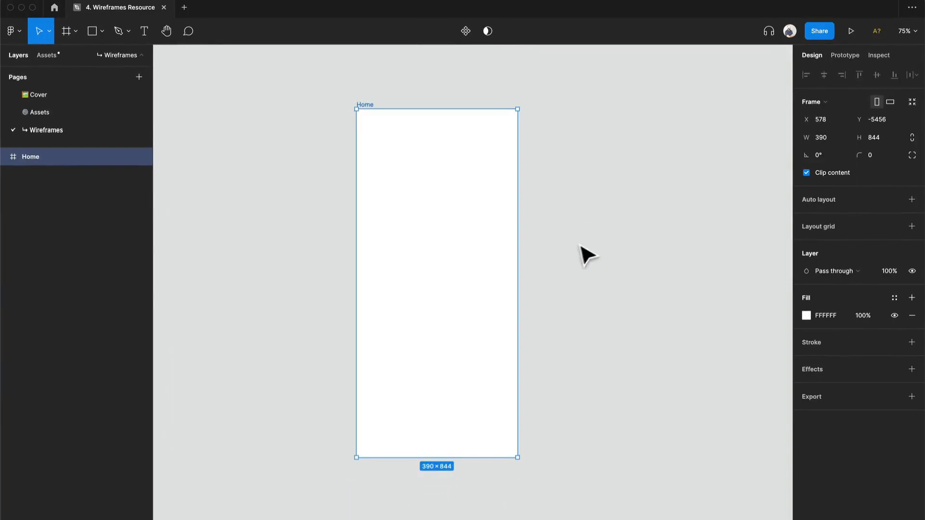
# Place the Toolbar component from the local Navigation components along the bottom edge of the Home frame.
pyautogui.click(42, 53)
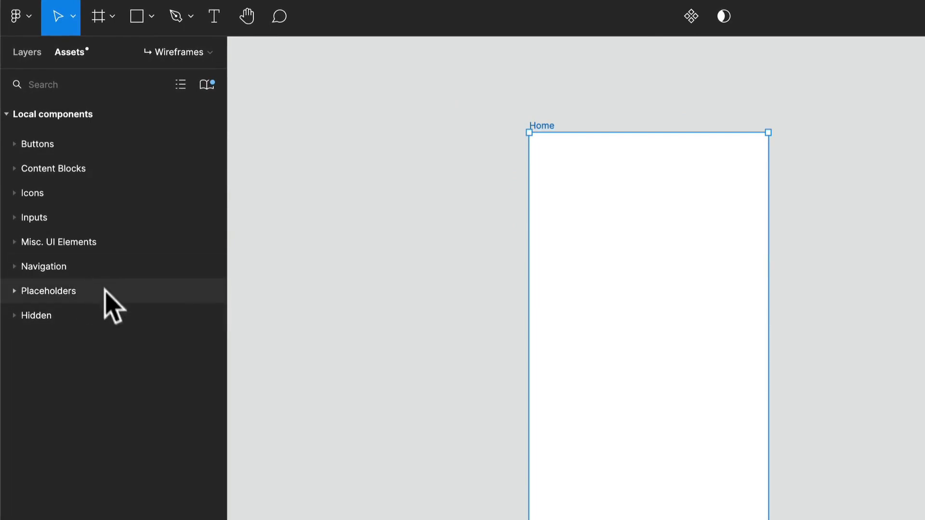
pyautogui.click(15, 267)
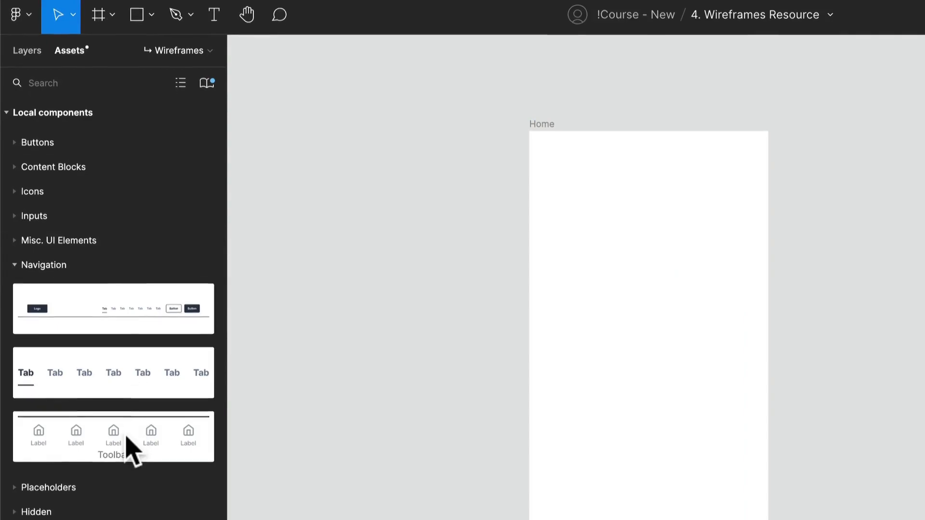
pyautogui.moveTo(102, 409); pyautogui.dragTo(411, 469)
pyautogui.moveTo(446, 437); pyautogui.dragTo(412, 427)
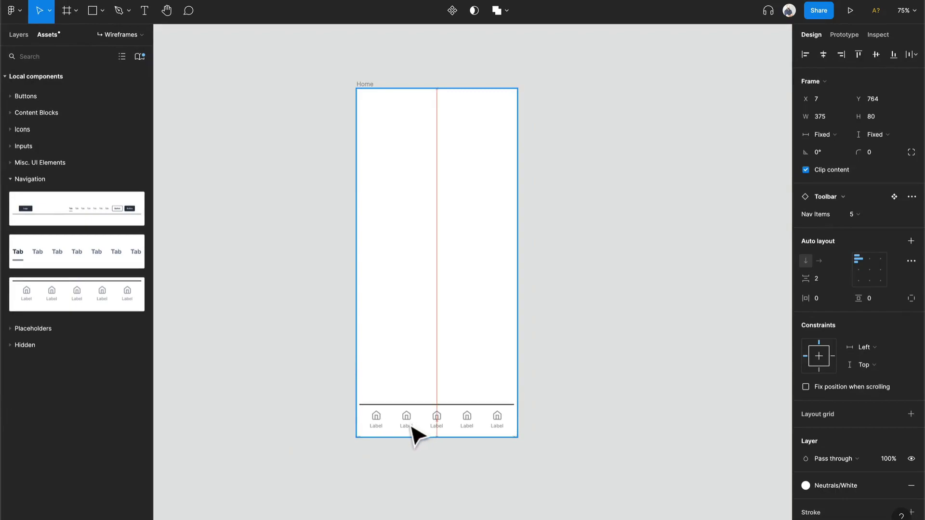
# Fit the toolbar to the Home frame's full width of 390, starting at X 0, and set its Nav Items to 4.
pyautogui.scroll(5, 480, 437)
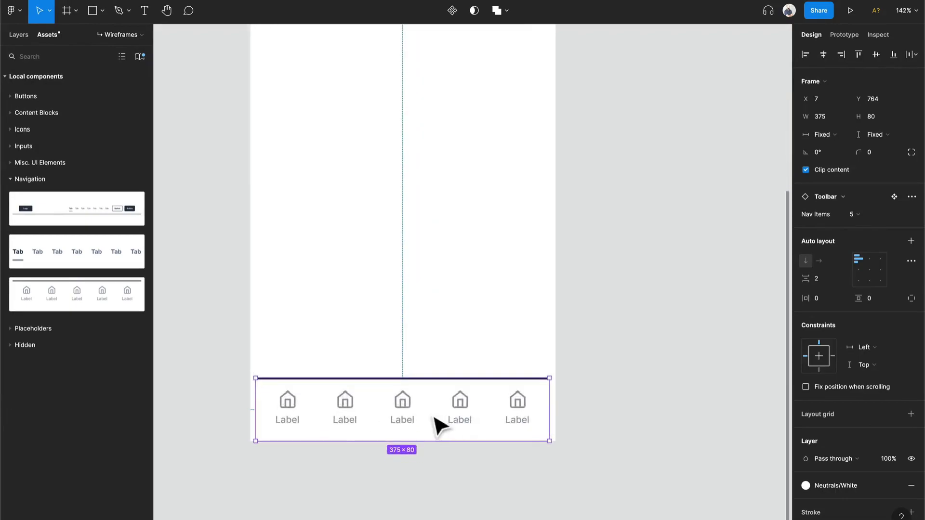
pyautogui.moveTo(464, 347); pyautogui.dragTo(459, 347)
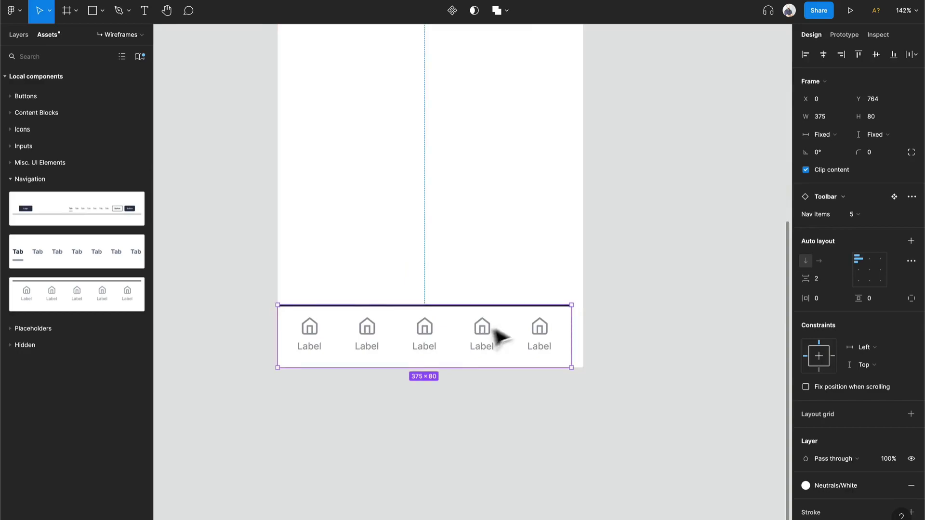
pyautogui.click(19, 35)
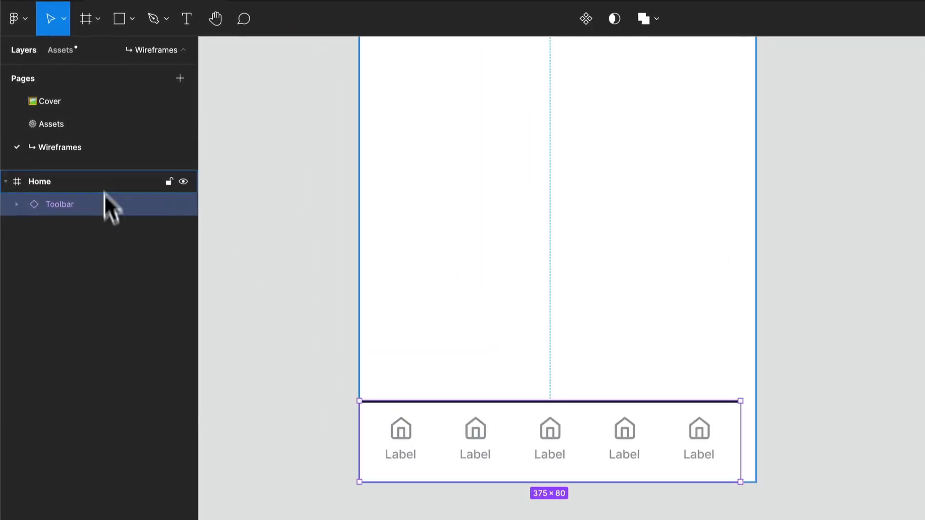
pyautogui.moveTo(740, 436); pyautogui.dragTo(756, 440)
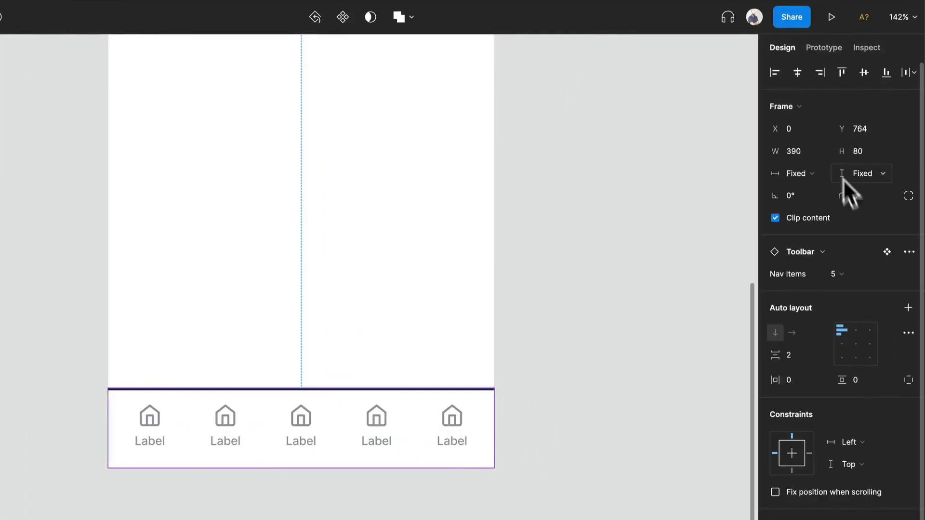
pyautogui.click(841, 269)
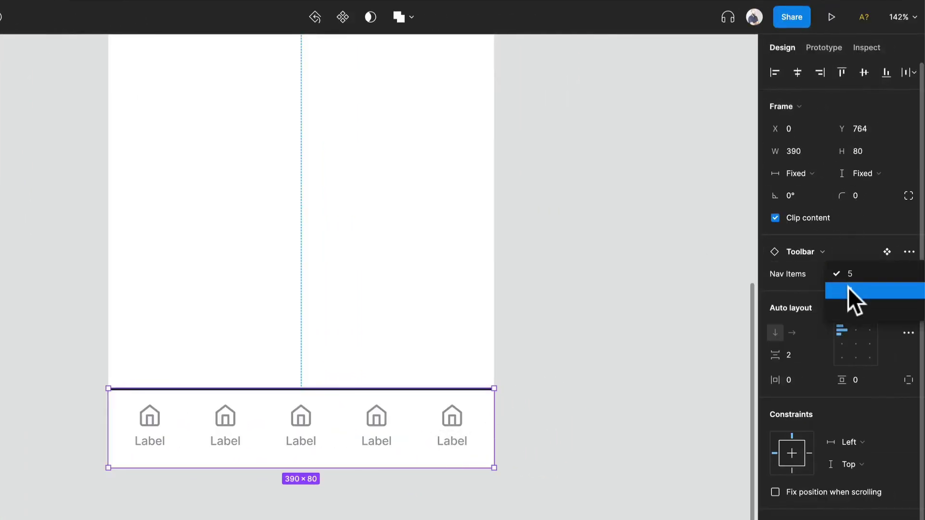
pyautogui.click(848, 291)
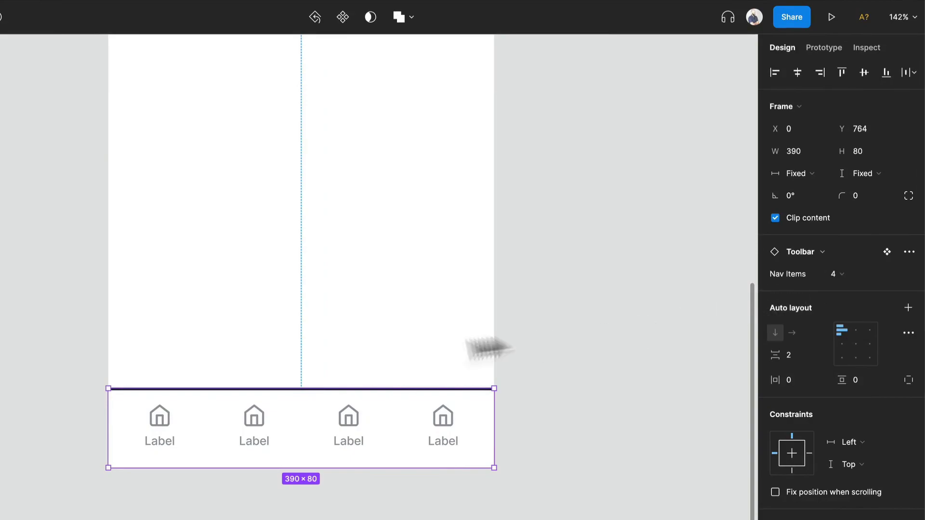
# Relabel the four toolbar items, in order, as Home, Wishlist, Profile and Cart.
pyautogui.click(171, 448)
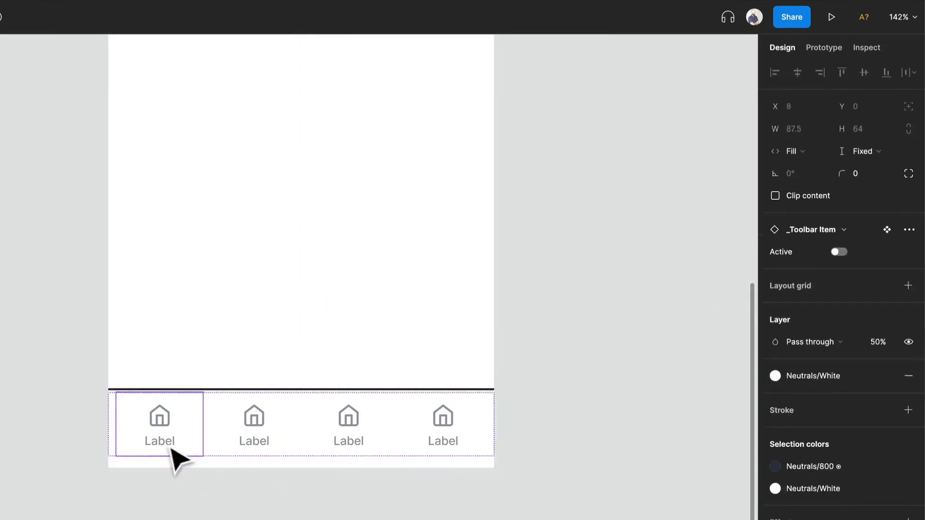
pyautogui.doubleClick(171, 449)
pyautogui.doubleClick(169, 443)
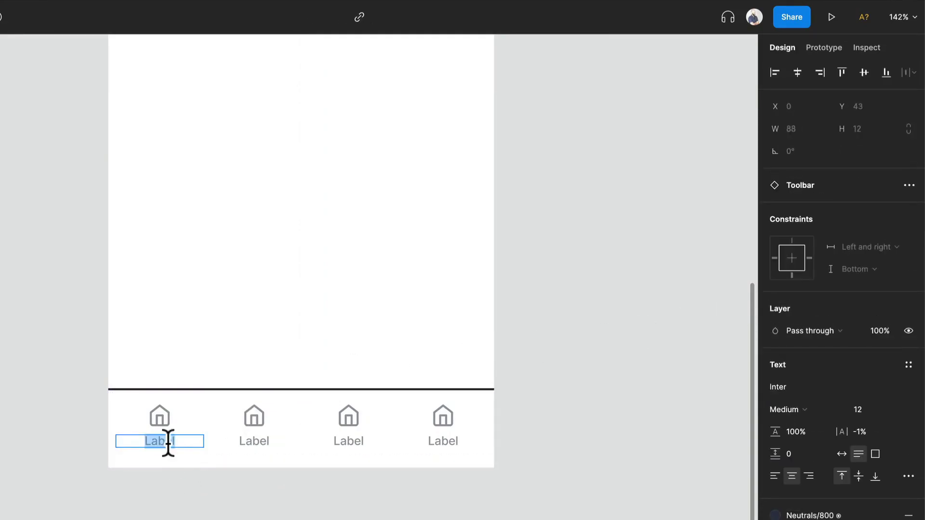
pyautogui.write('Home')
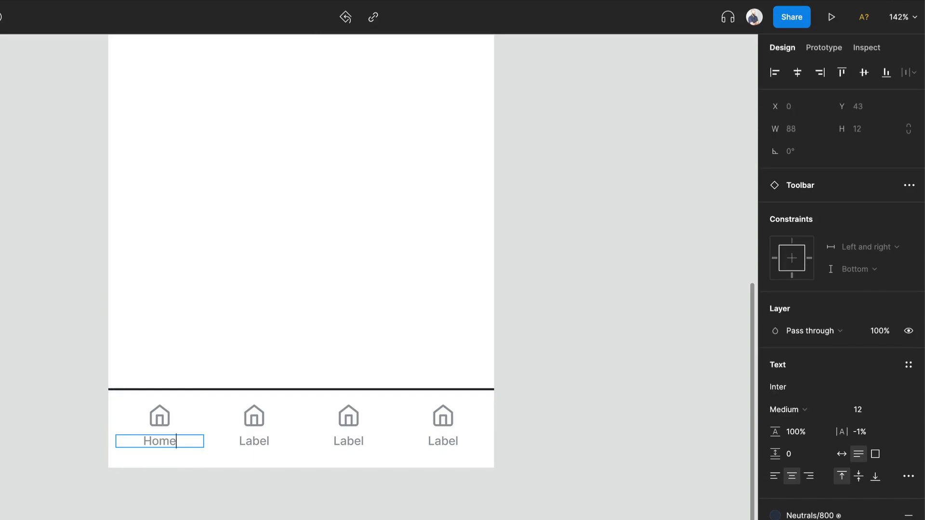
pyautogui.doubleClick(272, 441)
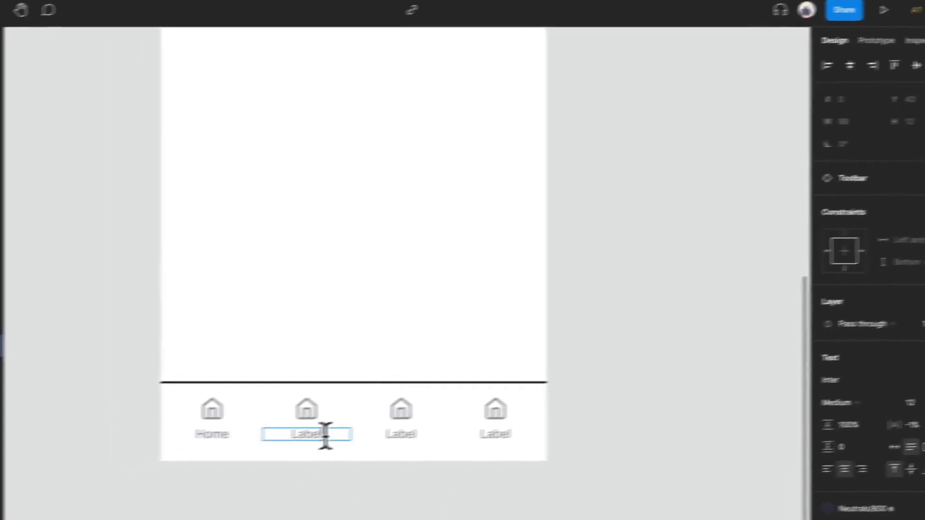
pyautogui.write('Wishlist')
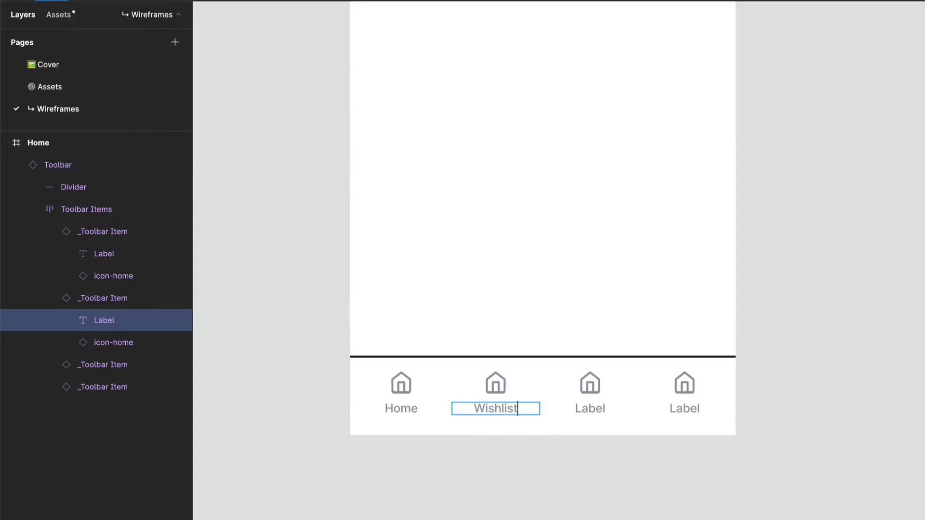
pyautogui.doubleClick(581, 407)
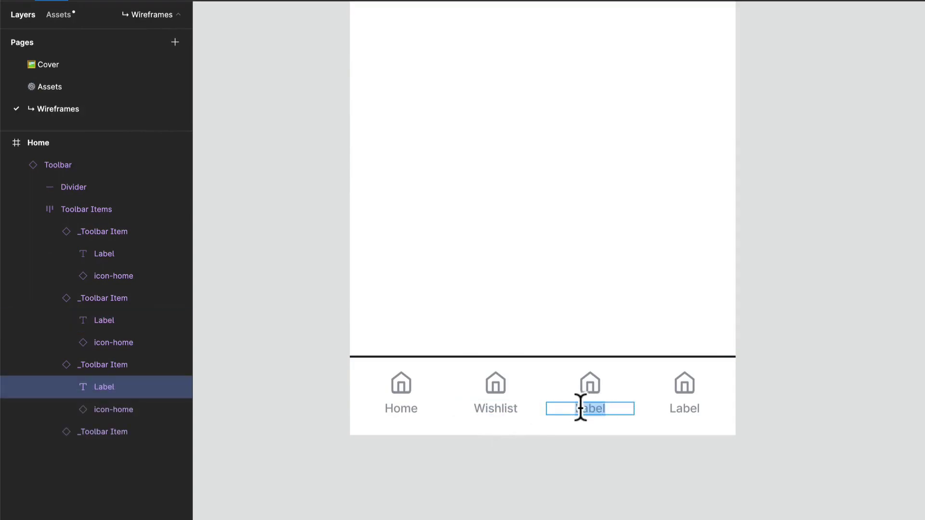
pyautogui.write('Profile')
pyautogui.doubleClick(683, 407)
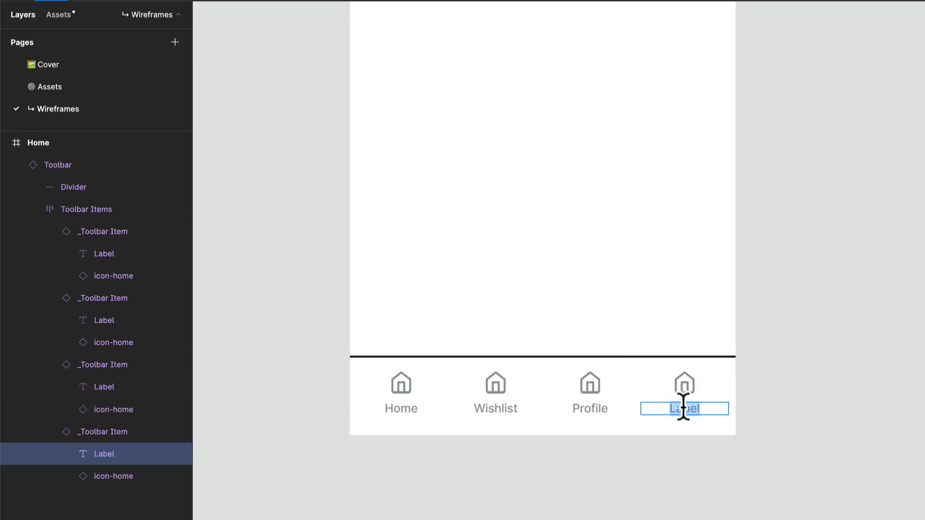
pyautogui.write('Cart')
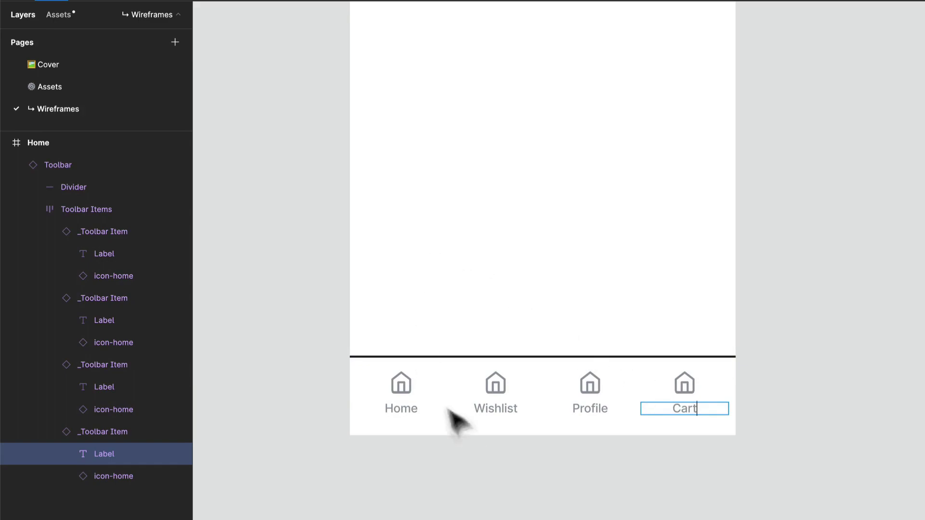
# Swap the Wishlist item's home icon for the icon-heart component.
pyautogui.click(495, 398)
pyautogui.click(495, 393)
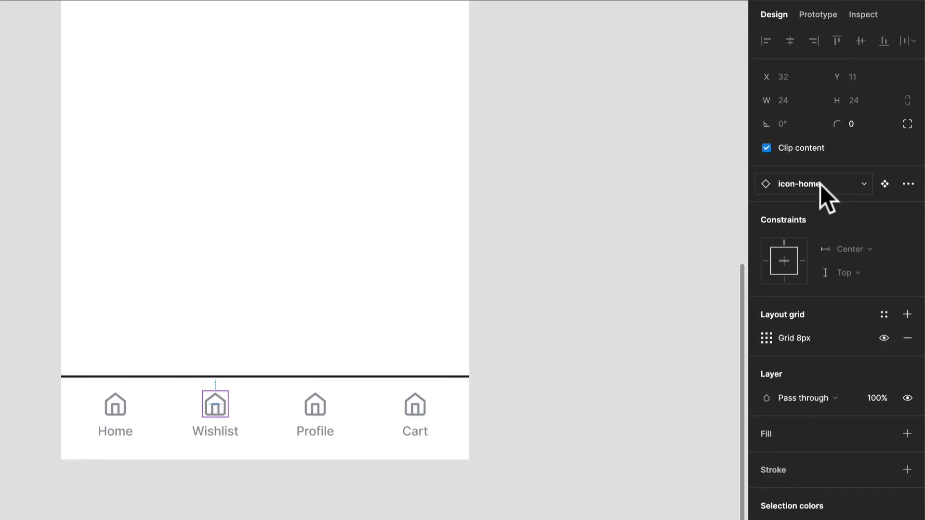
pyautogui.click(820, 184)
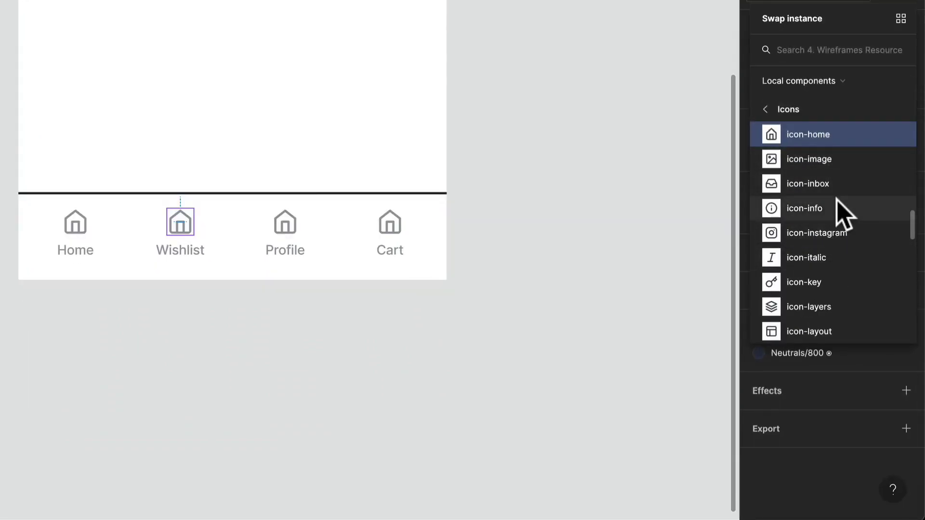
pyautogui.write('heart')
pyautogui.press('Return')
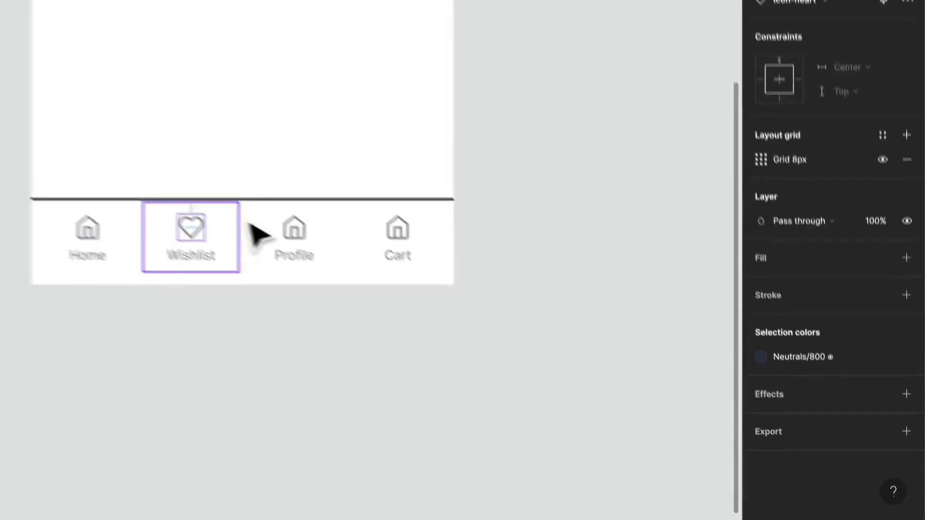
# Swap the Profile item's home icon for the icon-user component.
pyautogui.click(295, 241)
pyautogui.doubleClick(304, 242)
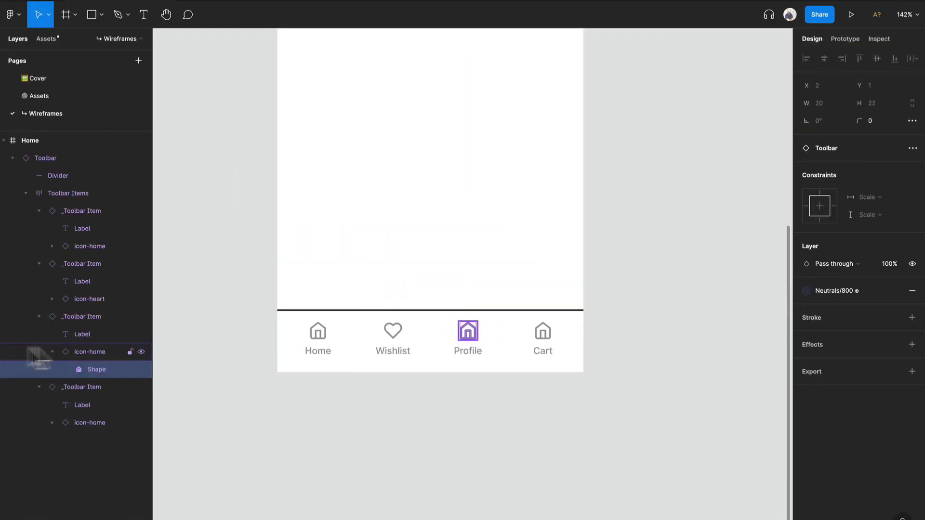
pyautogui.click(77, 355)
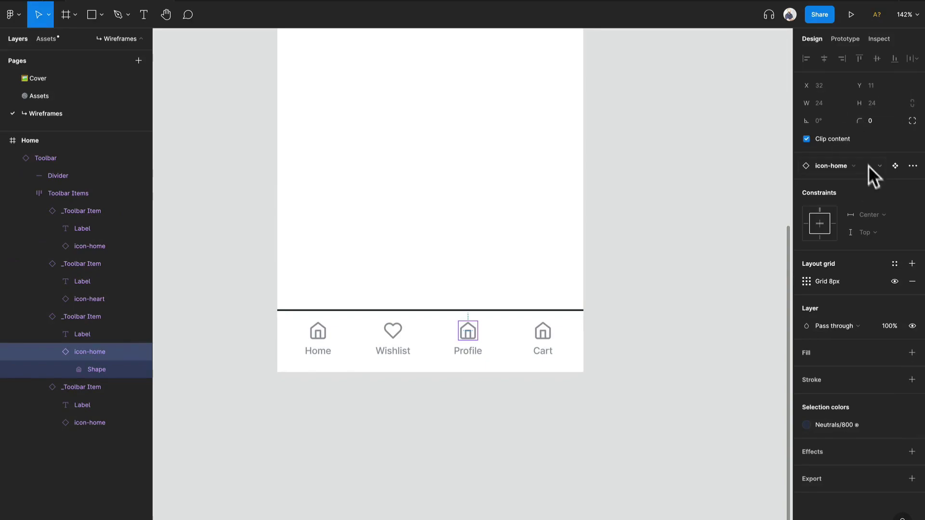
pyautogui.click(836, 166)
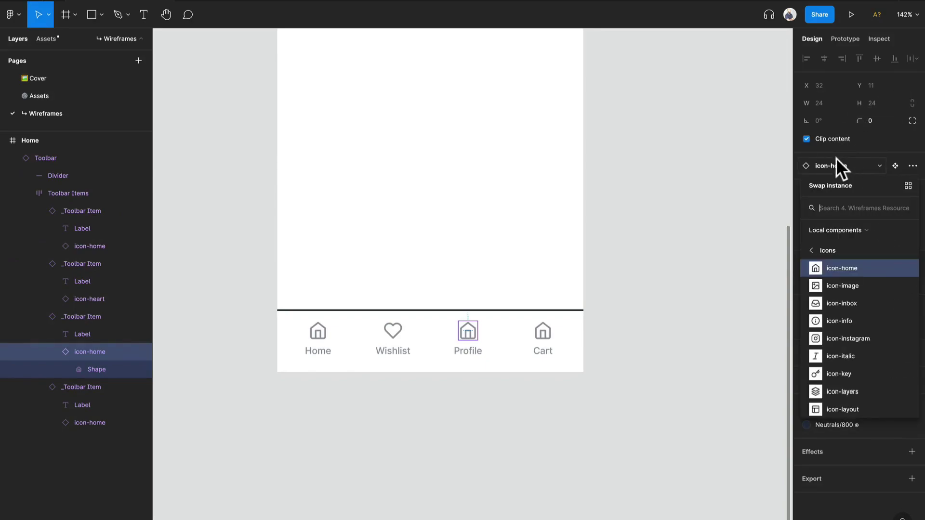
pyautogui.write('User')
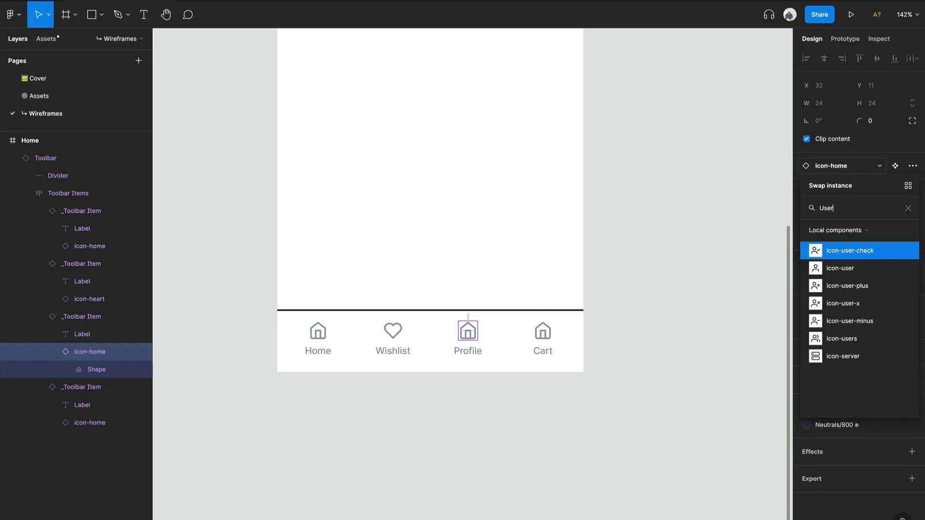
pyautogui.click(840, 268)
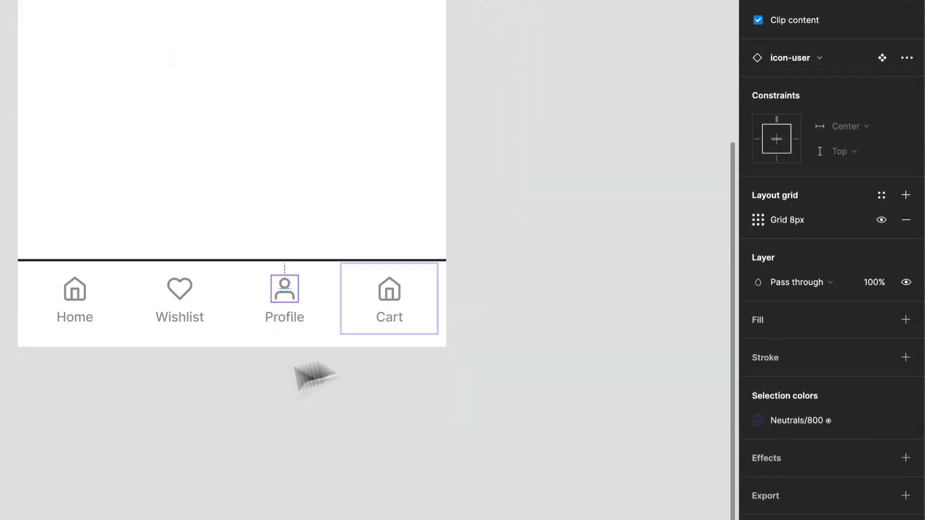
# Swap the Cart item's home icon for icon-shopping-cart and clear the selection.
pyautogui.click(399, 295)
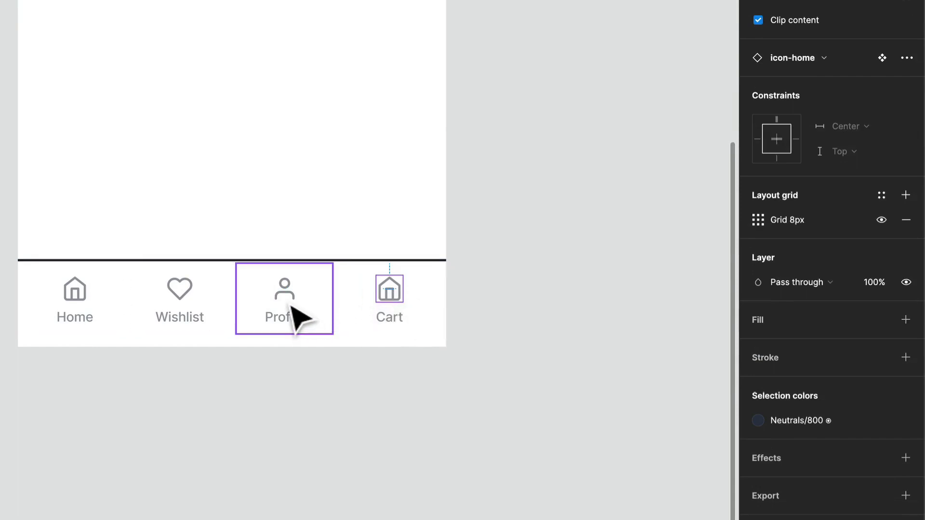
pyautogui.click(815, 60)
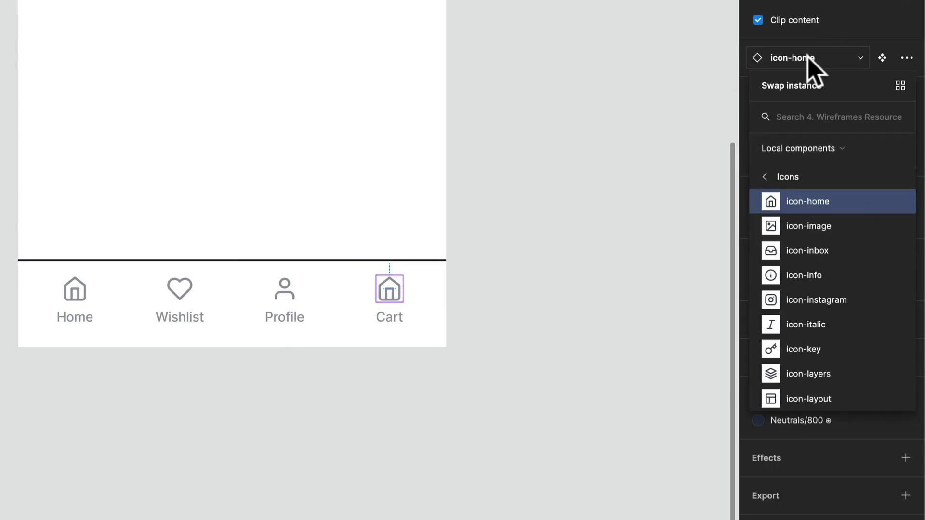
pyautogui.write('cart')
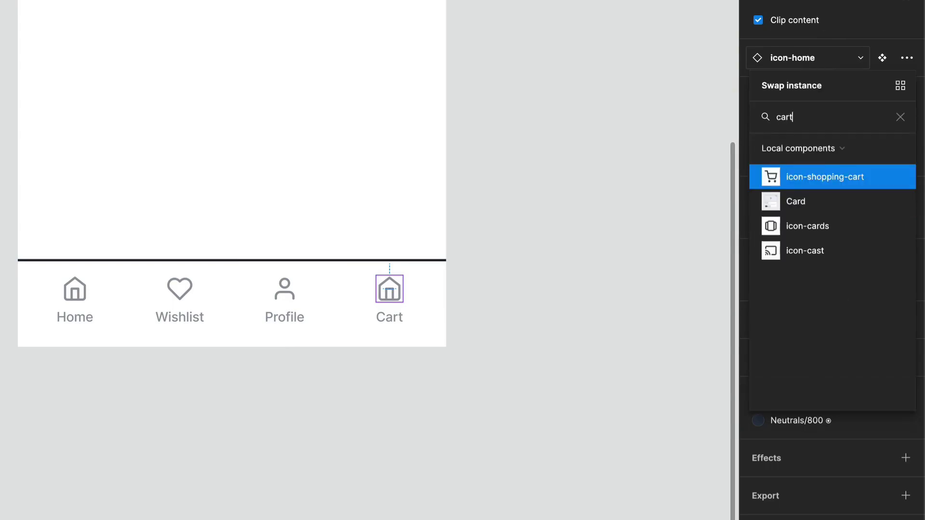
pyautogui.press('Return')
pyautogui.click(559, 289)
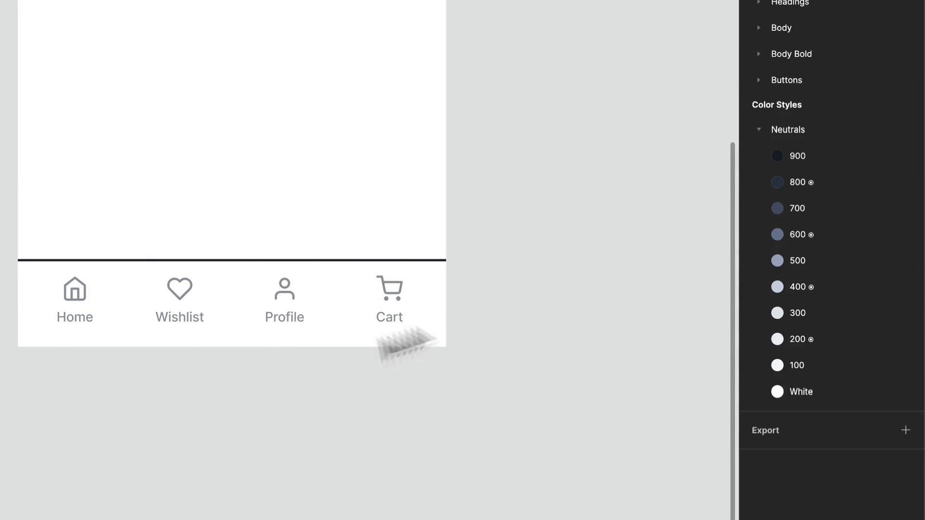
# Turn on the Active property of the Home toolbar item.
pyautogui.click(68, 320)
pyautogui.click(68, 321)
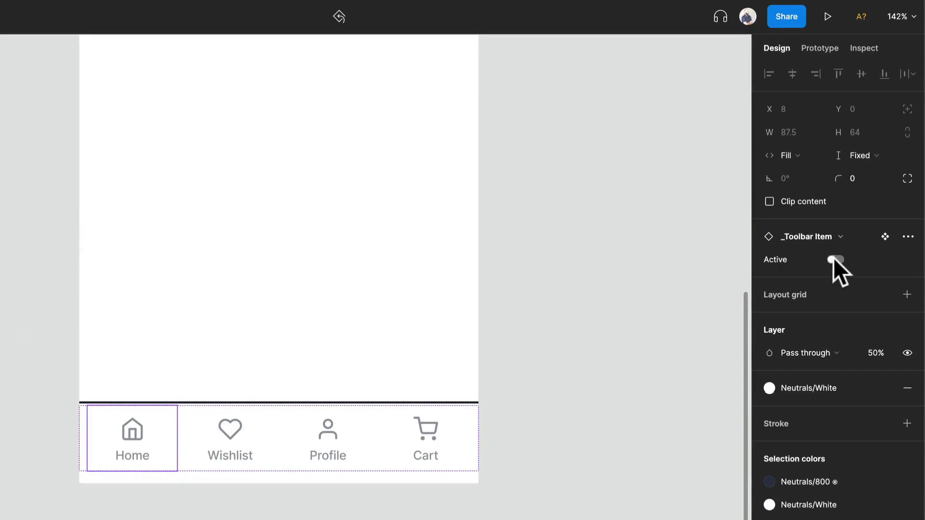
pyautogui.click(835, 260)
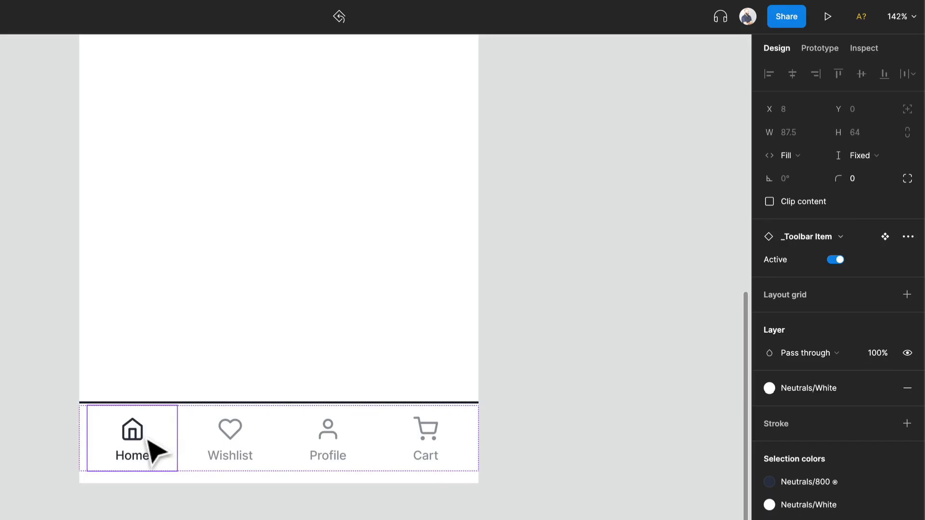
pyautogui.click(125, 496)
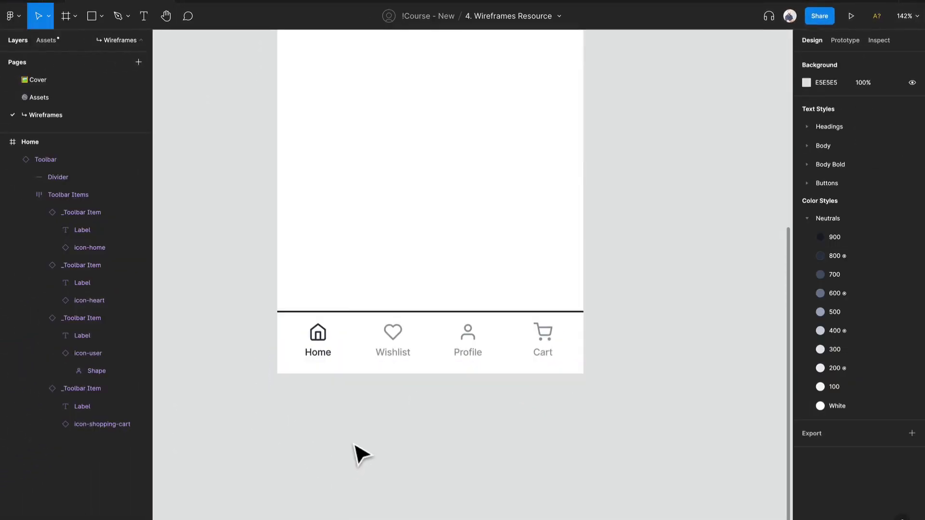
pyautogui.click(417, 340)
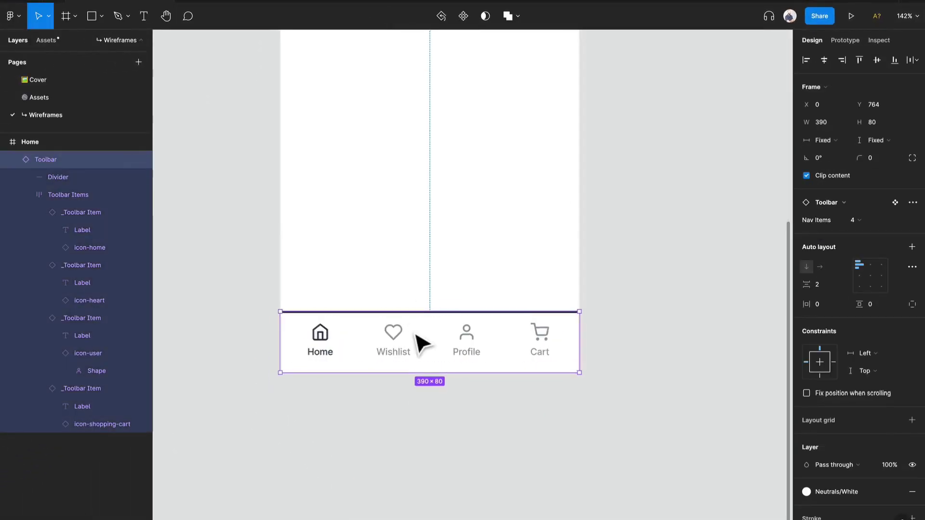
pyautogui.scroll(-3, 417, 337)
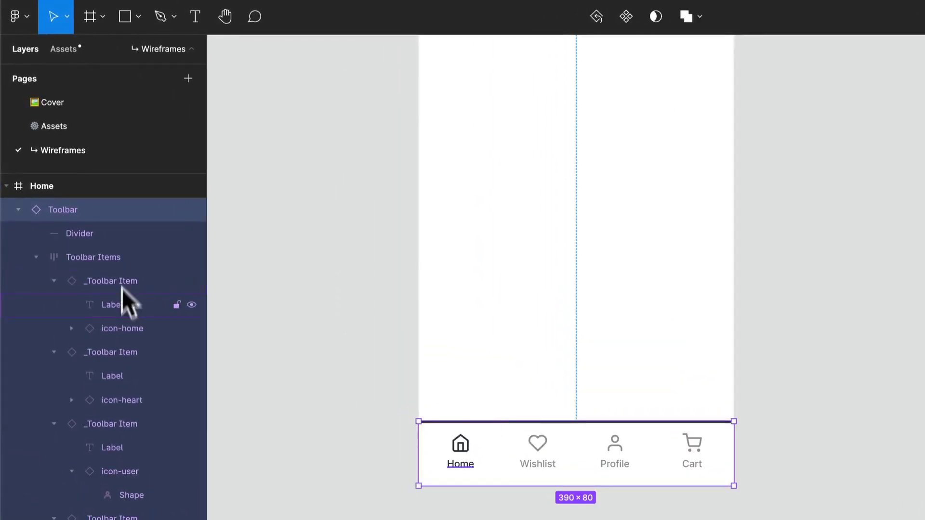
# Place an Input Field component from the local Inputs components near the top of the Home frame, at X 35, Y 30.
pyautogui.click(69, 45)
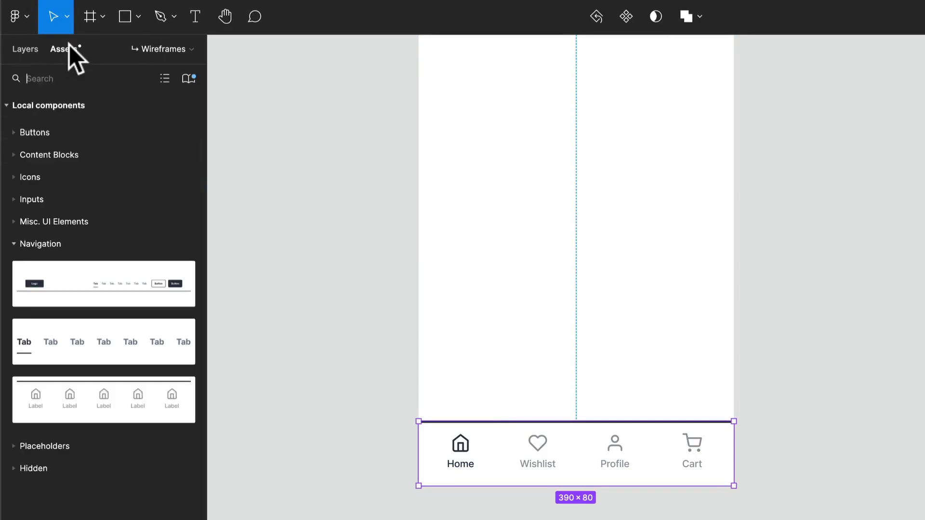
pyautogui.click(74, 245)
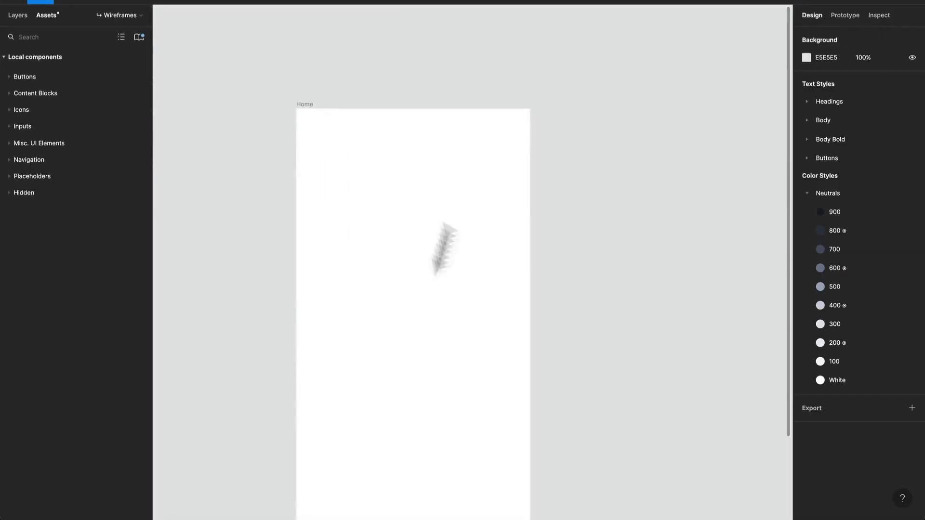
pyautogui.scroll(-2, 340, 283)
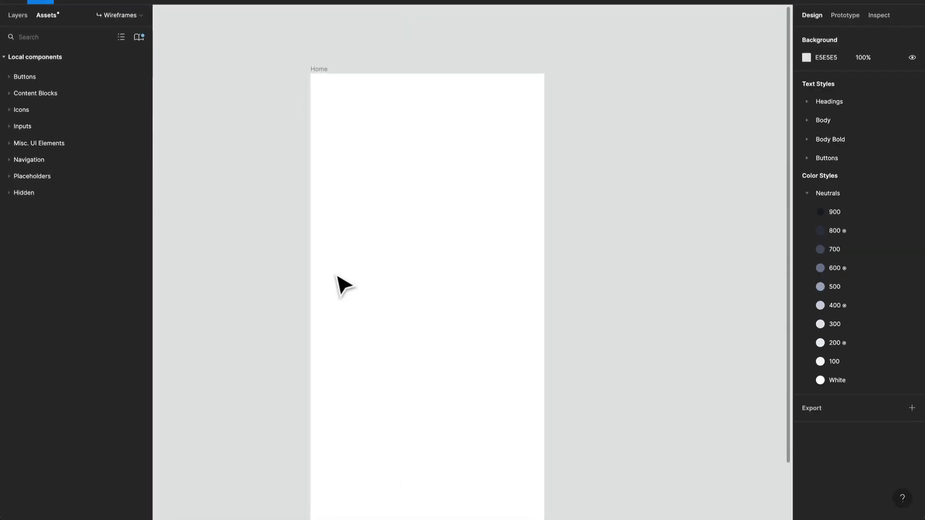
pyautogui.click(42, 126)
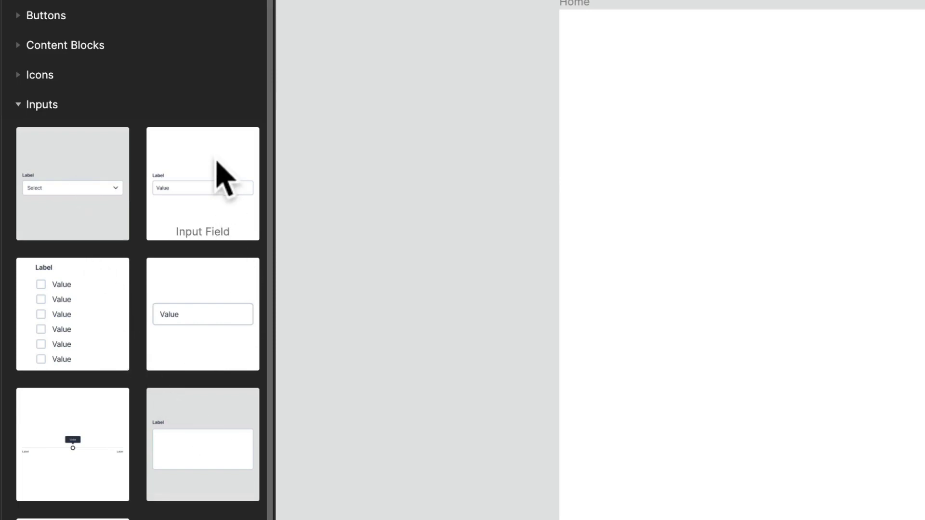
pyautogui.moveTo(719, 34); pyautogui.dragTo(668, 235)
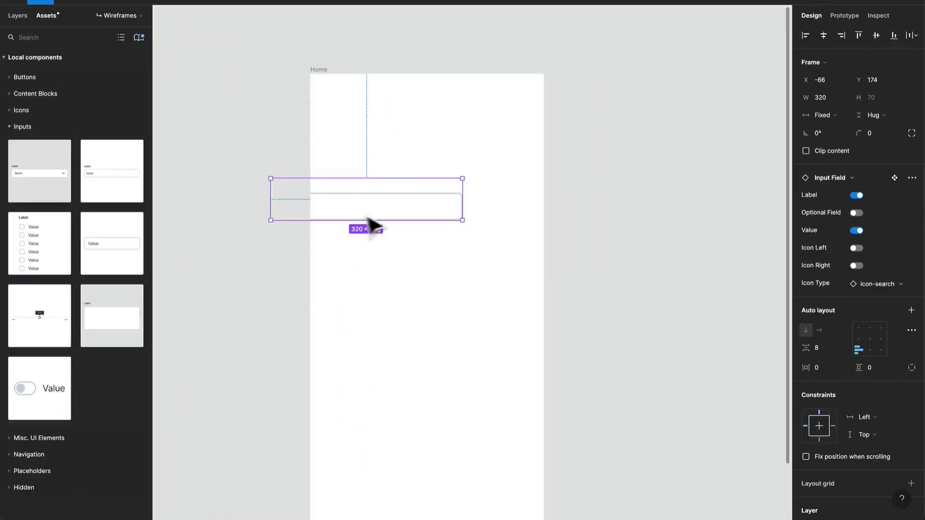
pyautogui.moveTo(367, 218); pyautogui.dragTo(431, 139)
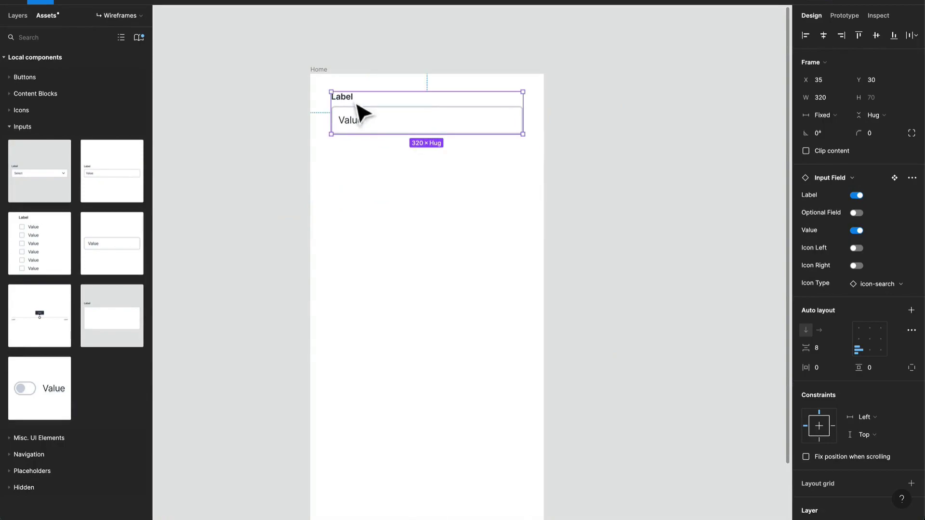
# Turn off the input field's Label property and change its value text to "Search".
pyautogui.click(857, 195)
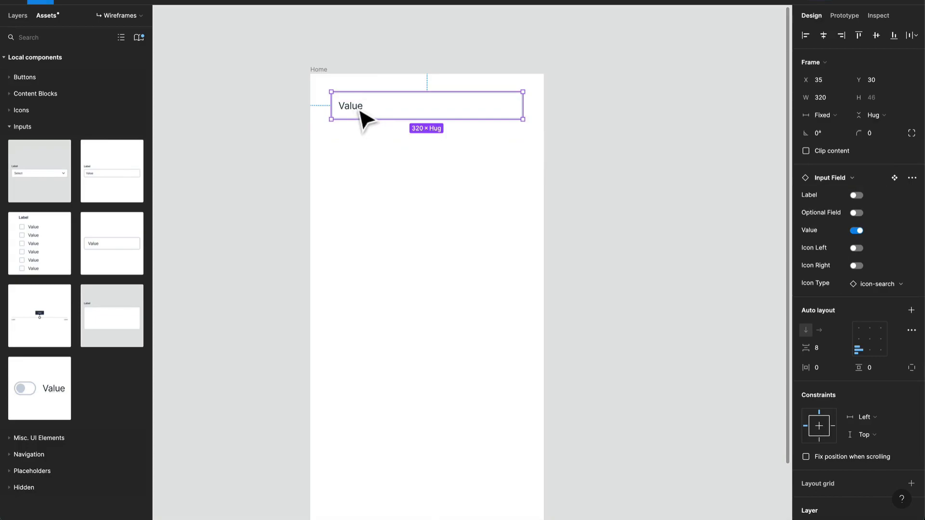
pyautogui.doubleClick(361, 111)
pyautogui.doubleClick(361, 111)
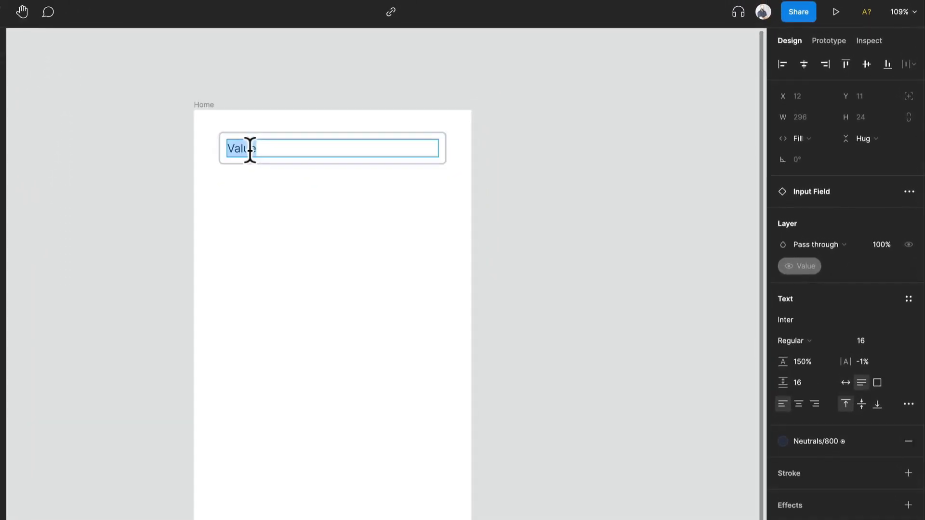
pyautogui.write('Search')
pyautogui.press('Escape')
pyautogui.press('Escape')
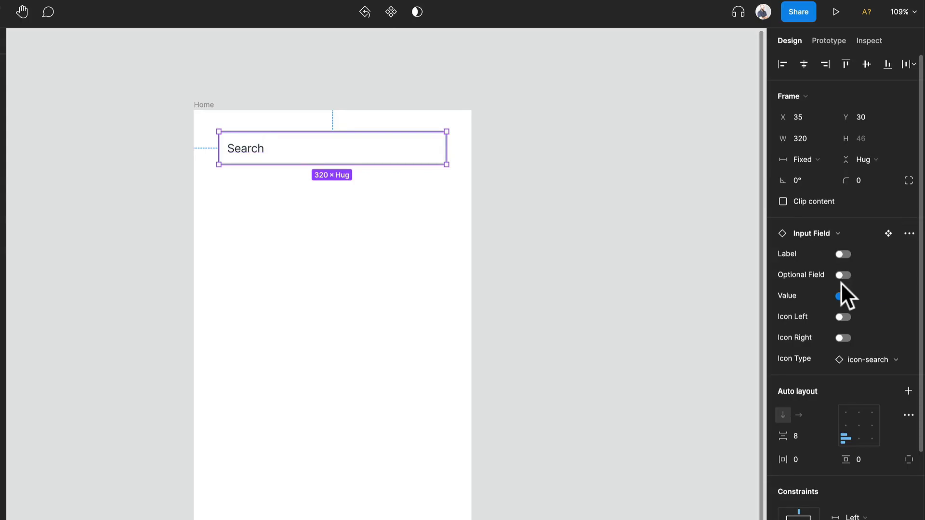
# Turn on the search field's Icon Left property and clear the selection.
pyautogui.click(839, 316)
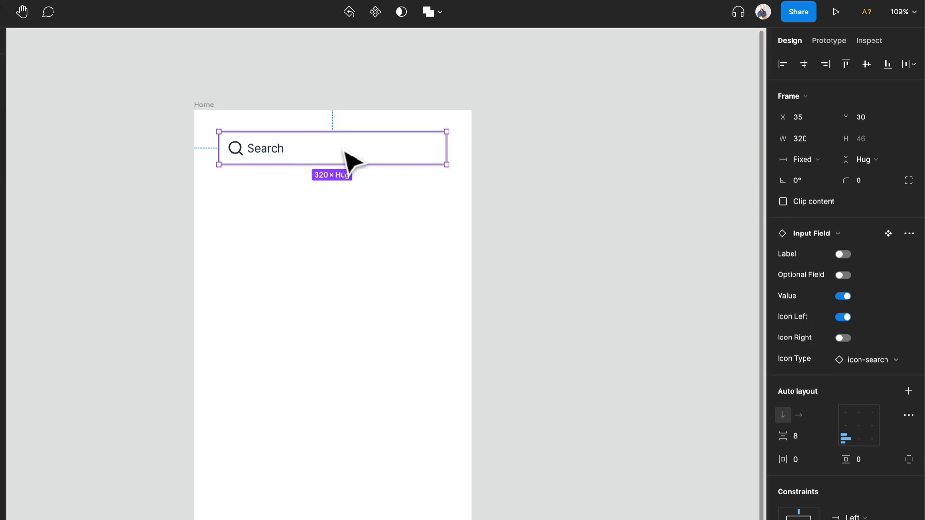
pyautogui.click(320, 244)
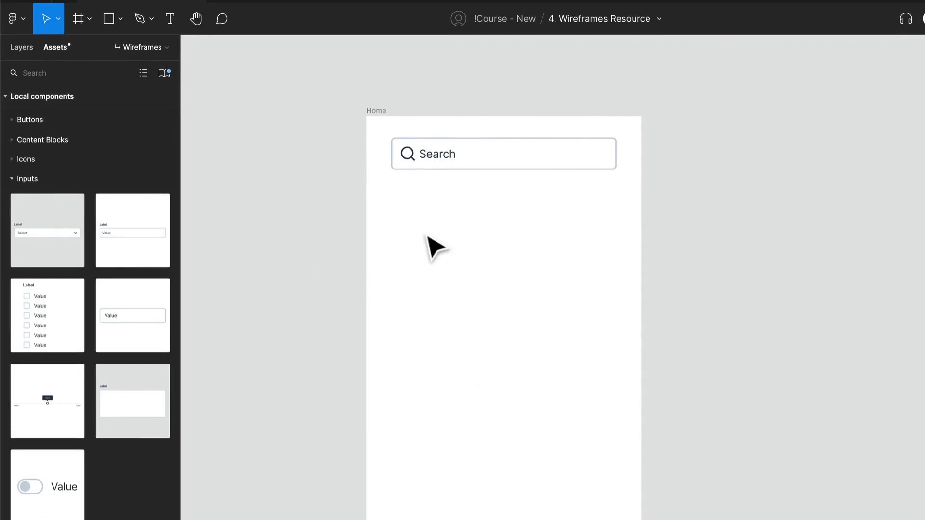
# Add a text layer below the search field reading "Hello" followed by the customer's first name and an exclamation mark.
pyautogui.press('t')
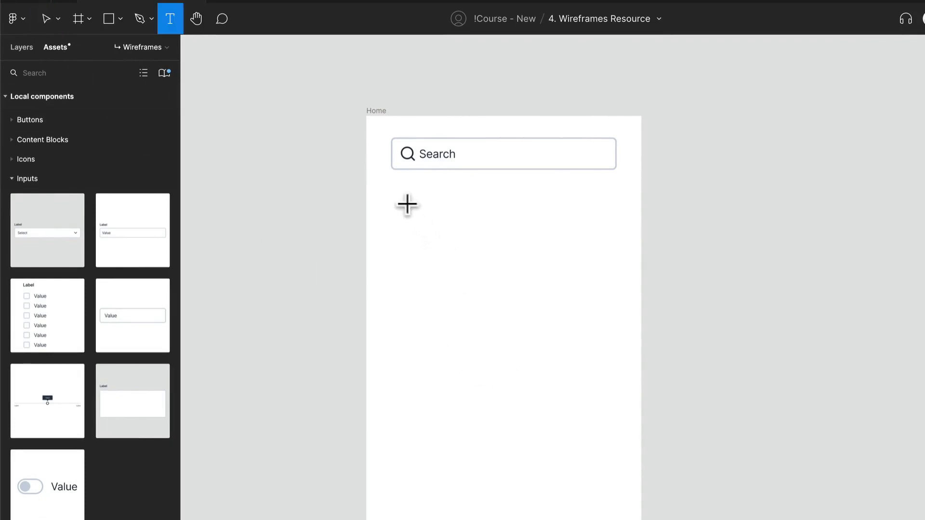
pyautogui.click(403, 198)
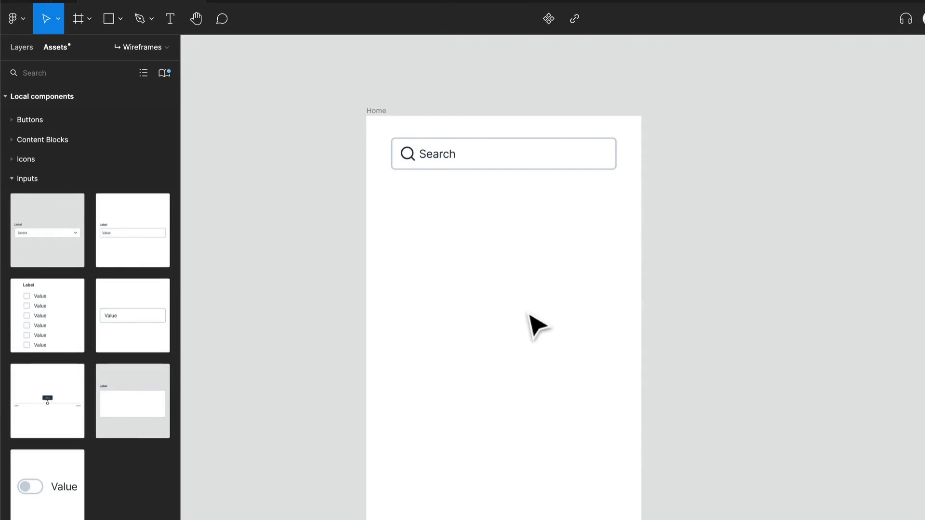
pyautogui.write('Hello Leslie!')
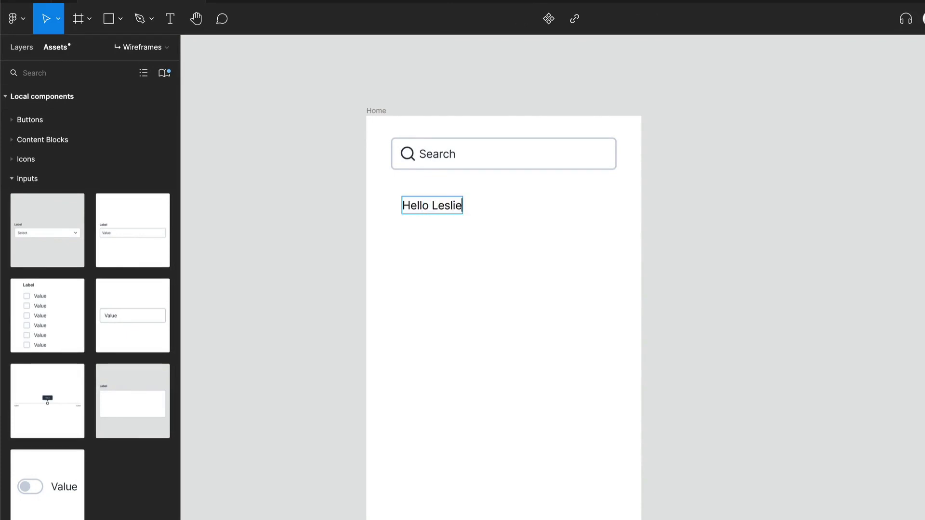
pyautogui.press('Escape')
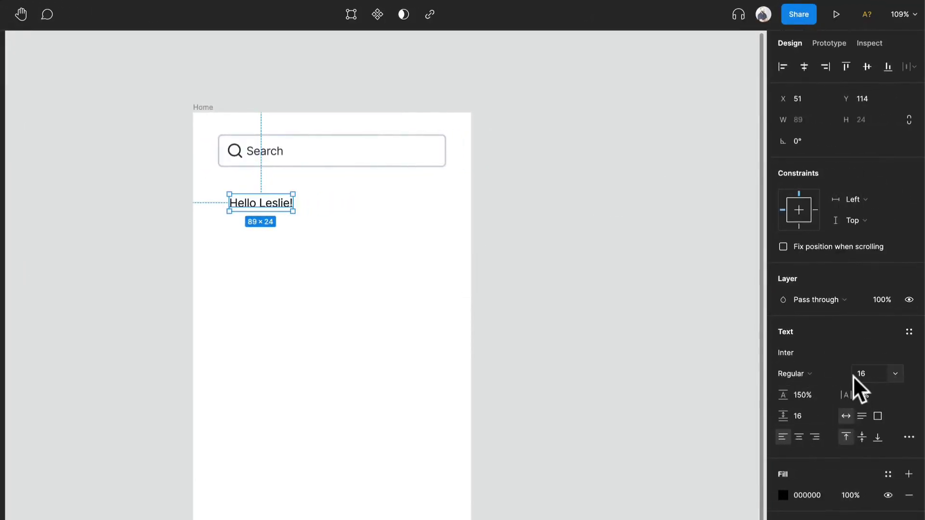
# Apply the Heading S text style to the greeting.
pyautogui.click(910, 333)
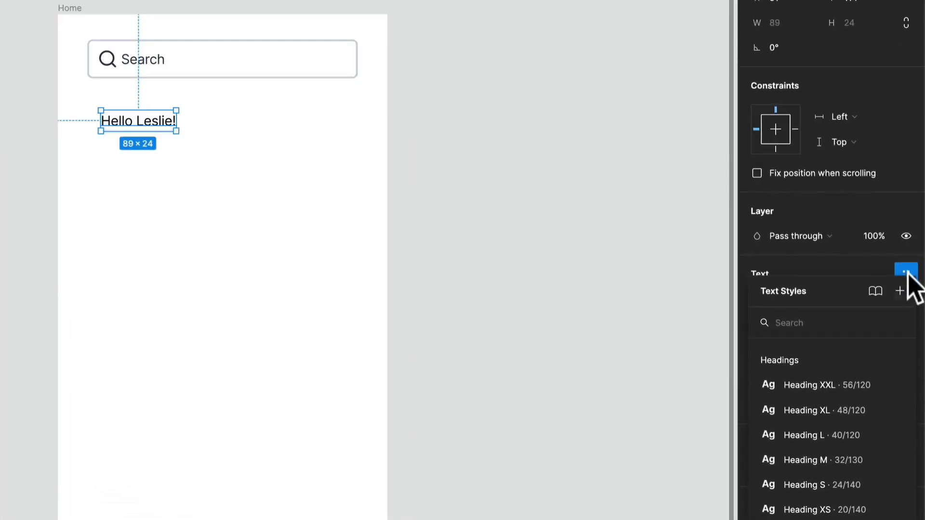
pyautogui.click(909, 333)
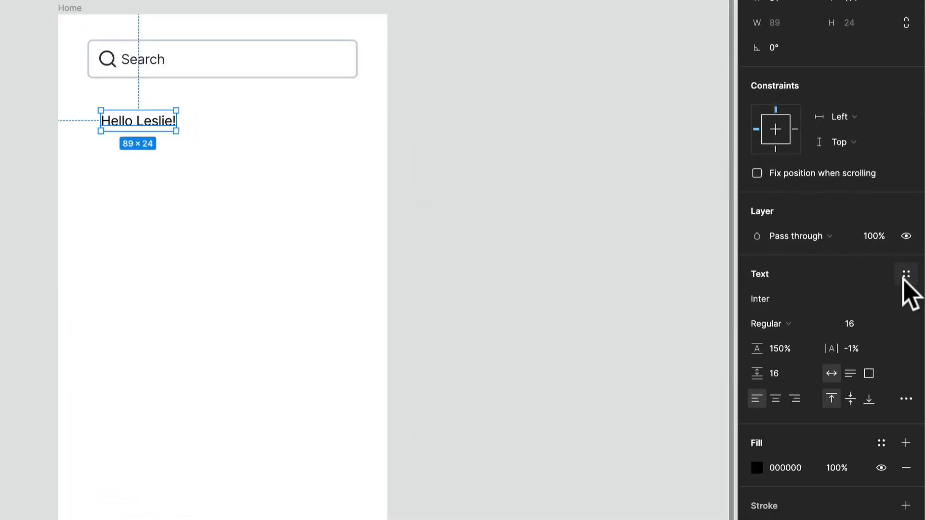
pyautogui.click(905, 276)
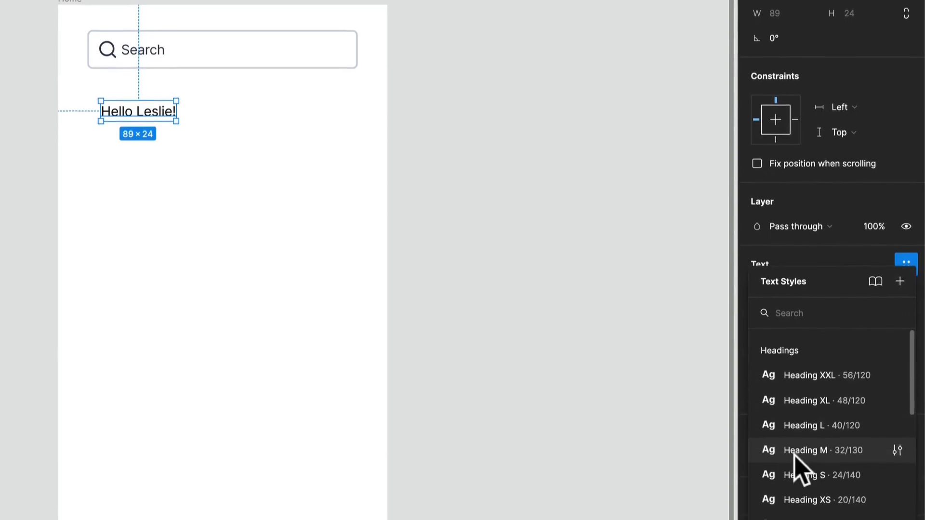
pyautogui.click(814, 485)
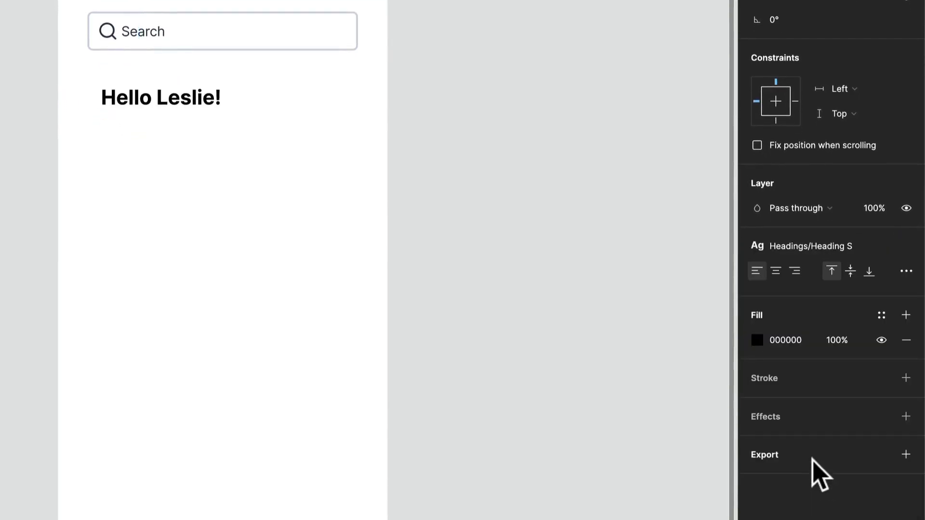
# Try the Heading XS text style on the greeting and switch it back to Heading S.
pyautogui.click(824, 246)
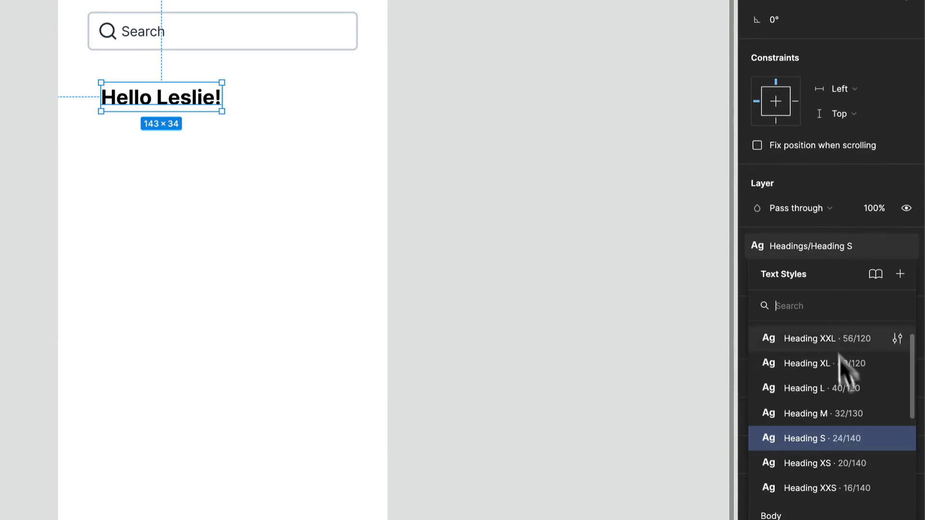
pyautogui.click(830, 462)
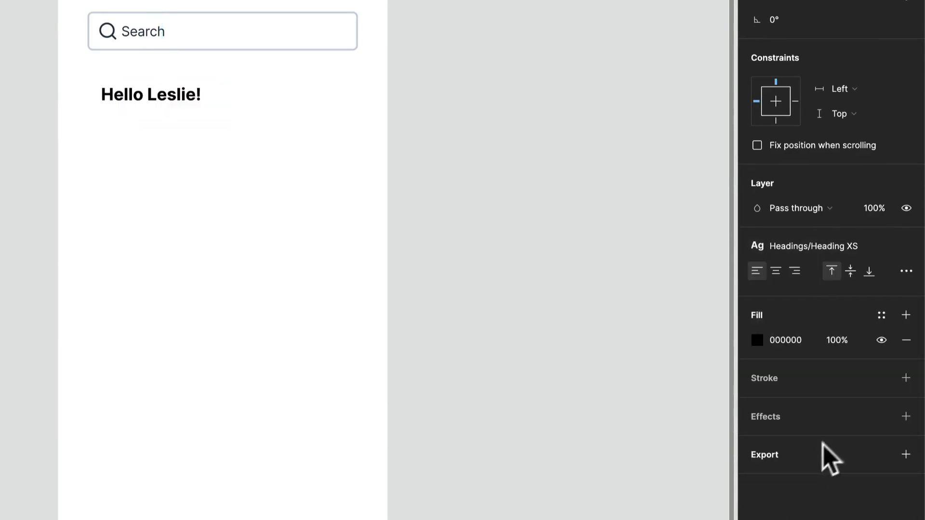
pyautogui.click(829, 247)
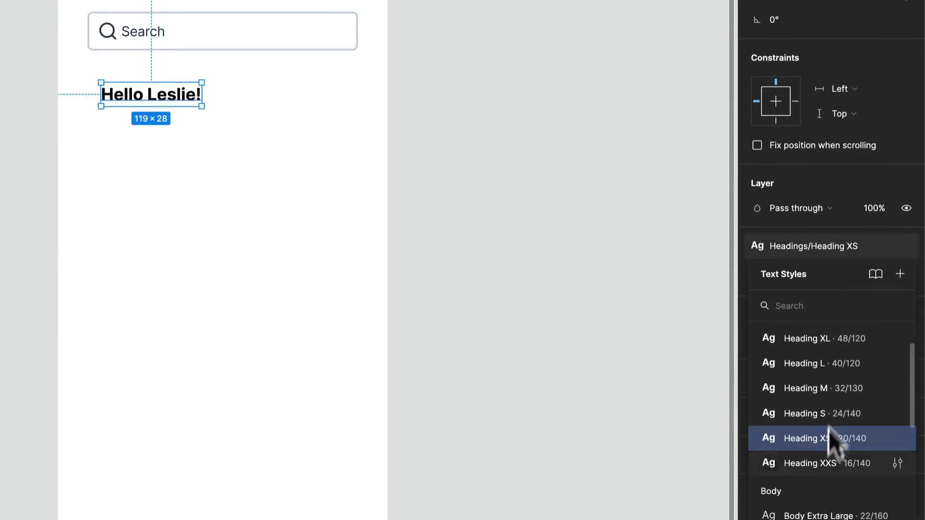
pyautogui.click(828, 414)
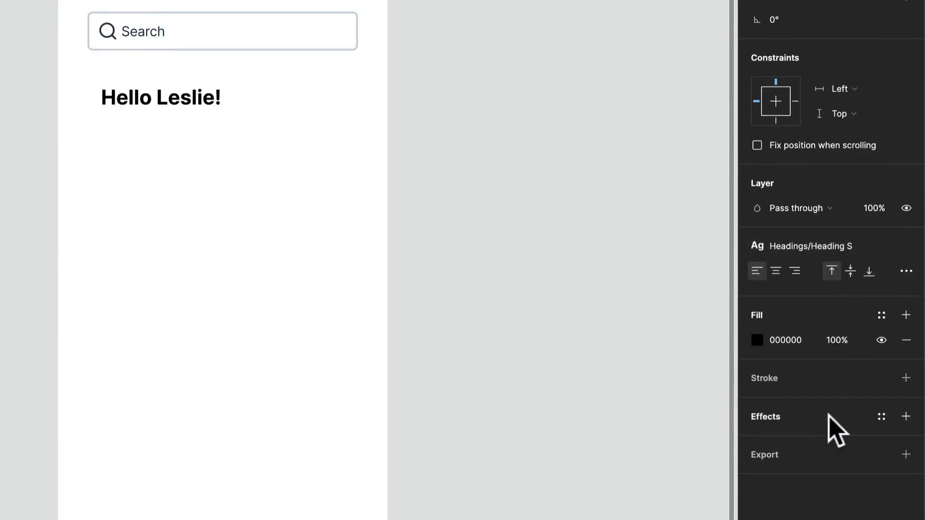
# Apply the Neutrals 800 color style to the greeting and align its left edge with the search field.
pyautogui.click(881, 315)
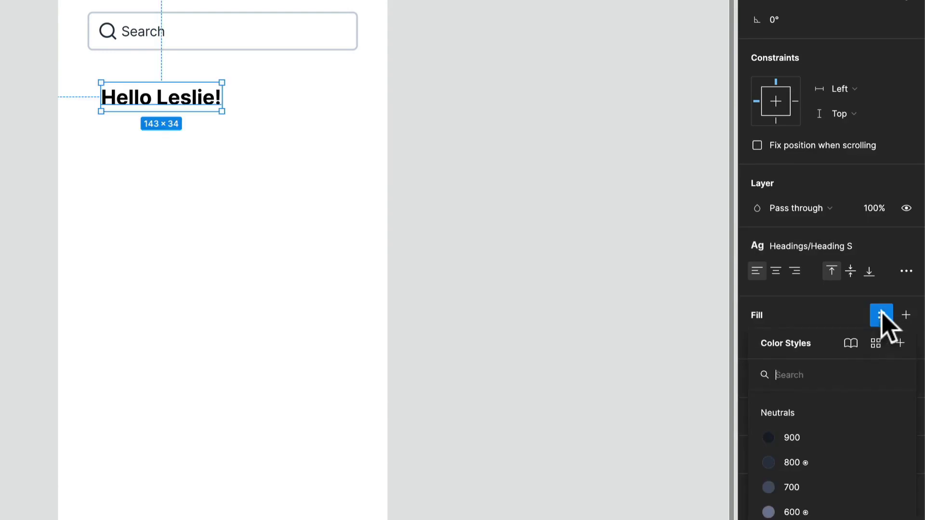
pyautogui.click(825, 455)
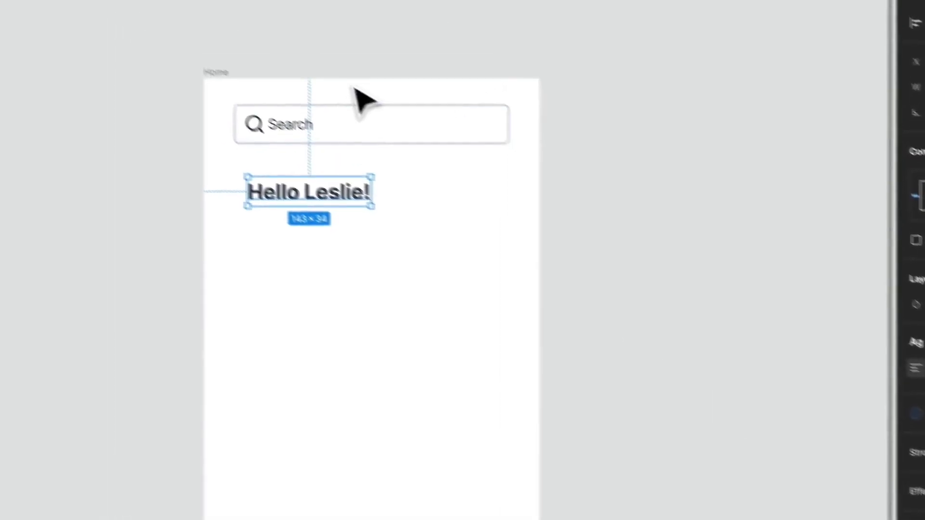
pyautogui.moveTo(304, 193); pyautogui.dragTo(289, 193)
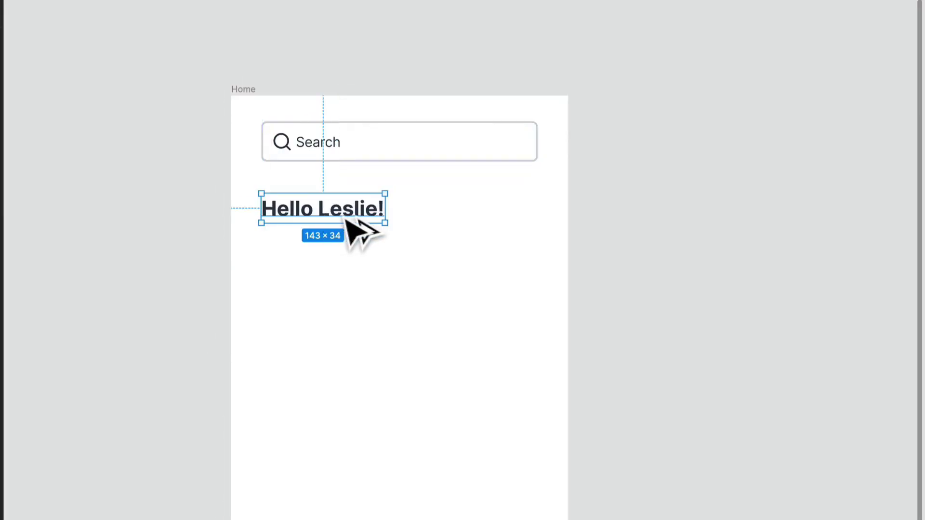
# Duplicate the greeting directly below itself and change the copy's text to "We have some recommendations for you.".
pyautogui.moveTo(355, 215); pyautogui.dragTo(358, 250)
pyautogui.doubleClick(357, 248)
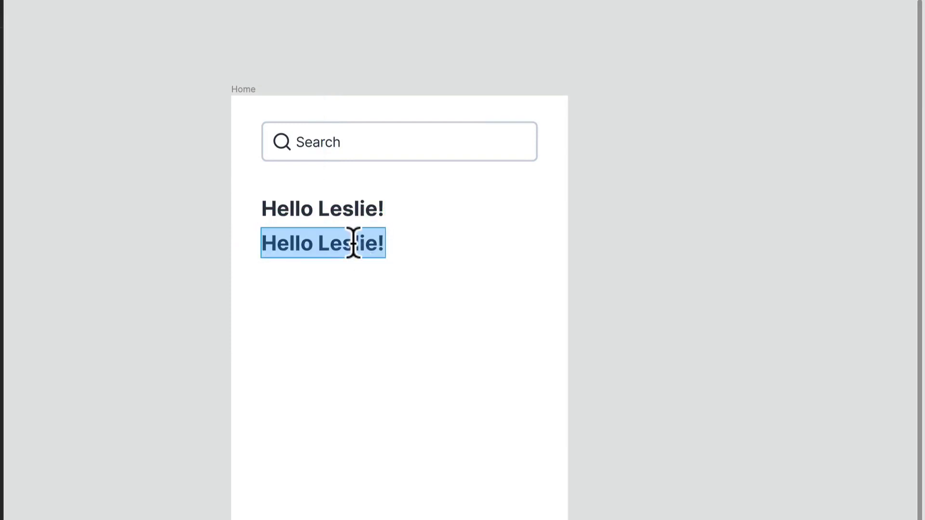
pyautogui.write('We have some recommendatio')
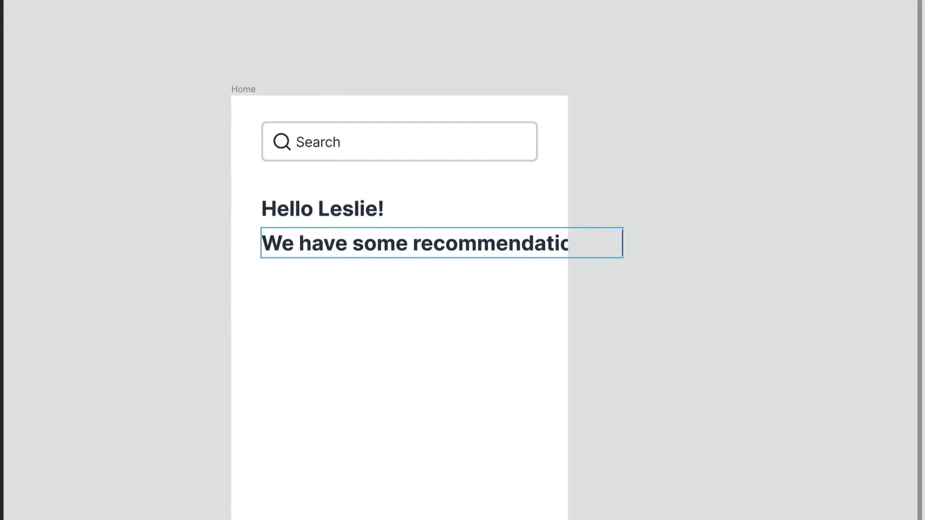
# Apply the Body Medium text style to the whole recommendations line.
pyautogui.hotkey('ctrl', 'a')
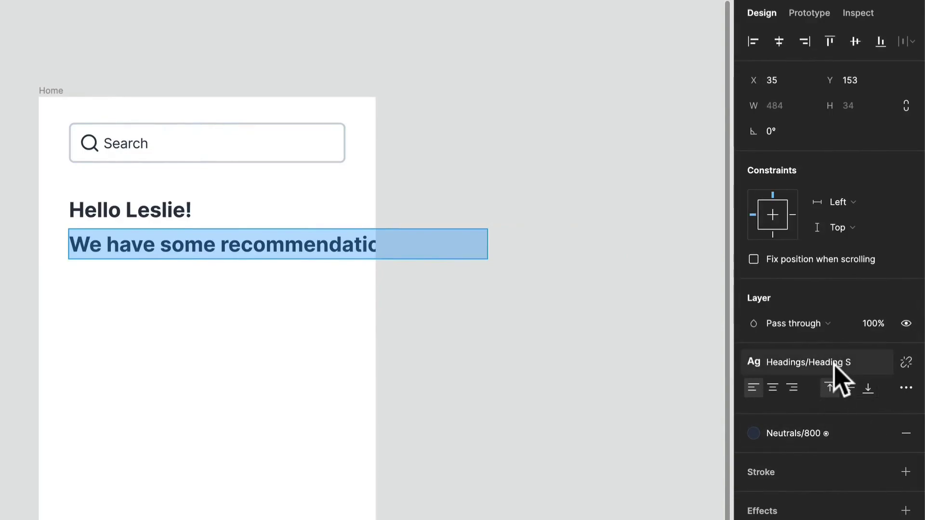
pyautogui.click(776, 364)
pyautogui.scroll(-1, 824, 519)
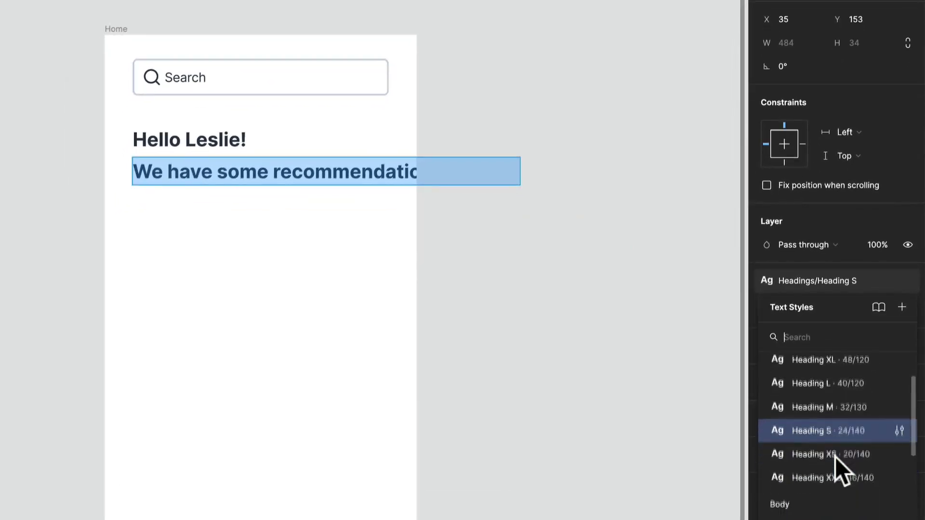
pyautogui.scroll(-3, 835, 457)
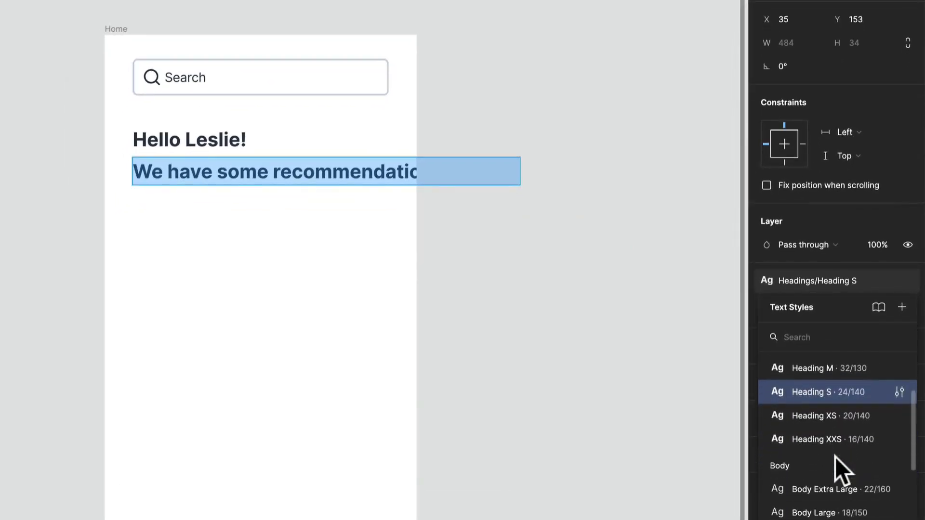
pyautogui.click(830, 495)
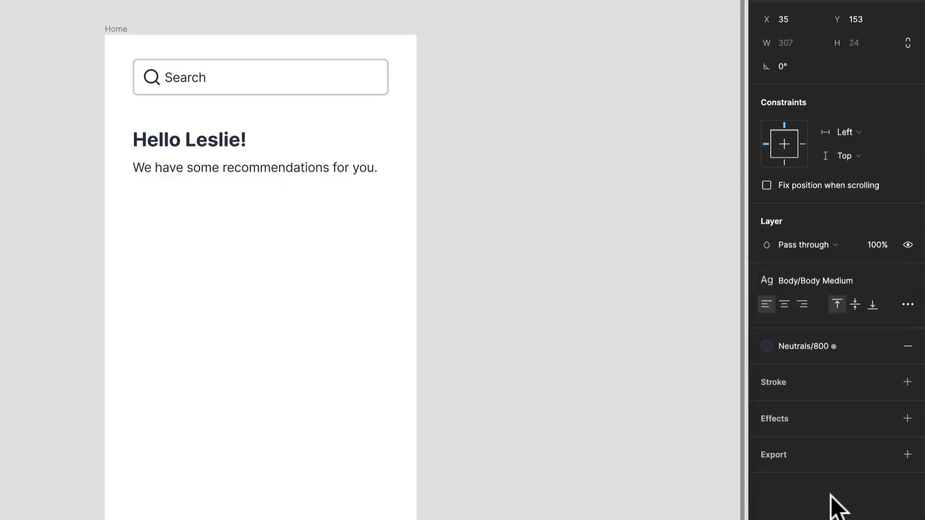
# Apply the Neutrals 600 color style to the recommendations line.
pyautogui.click(821, 348)
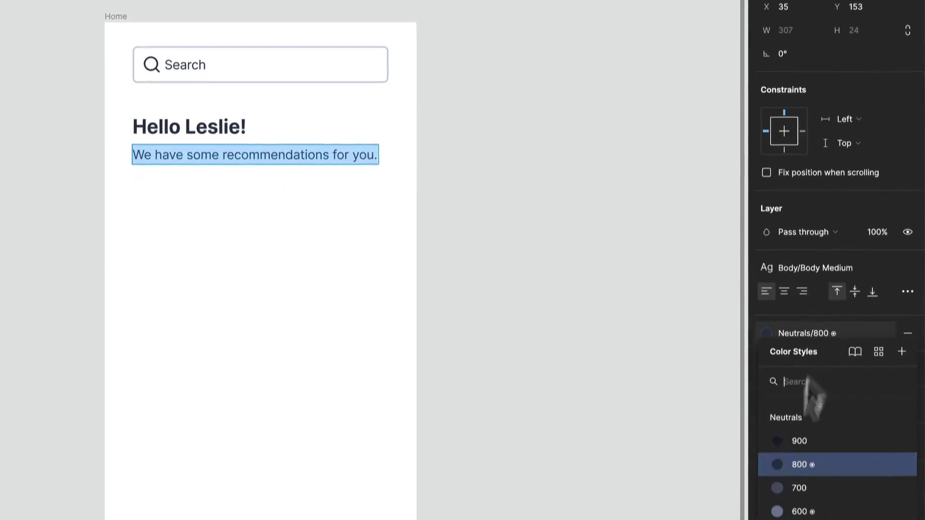
pyautogui.click(803, 473)
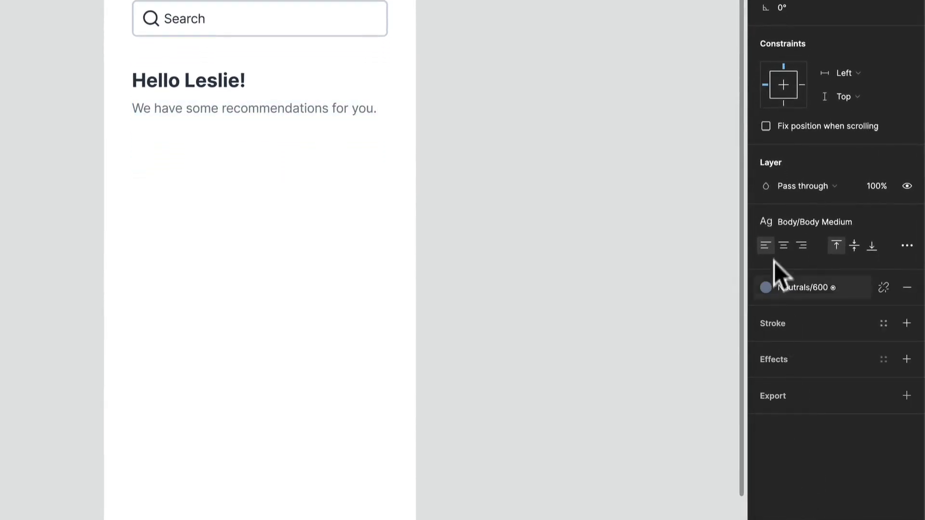
pyautogui.press('Escape')
# Frame the greeting and recommendations line together and add vertical auto layout with a spacing of 4.
pyautogui.moveTo(278, 160); pyautogui.dragTo(195, 84)
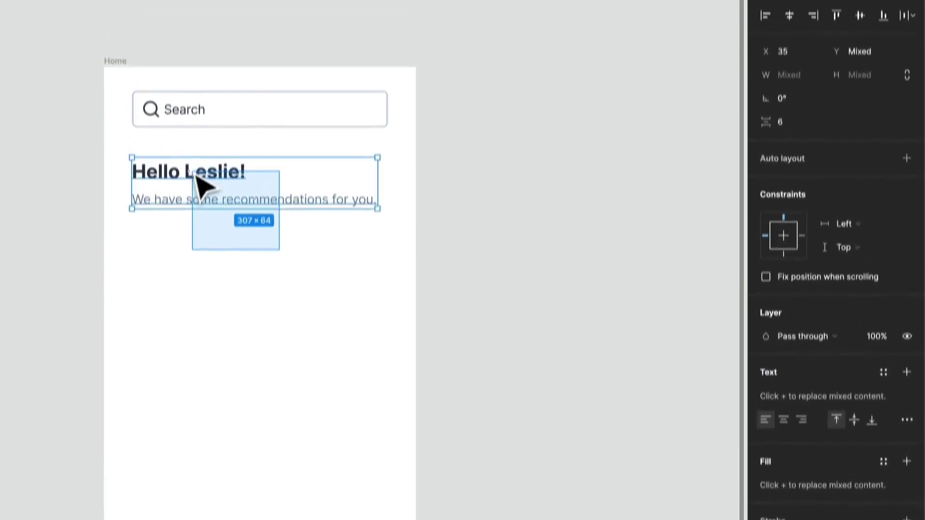
pyautogui.moveTo(196, 175); pyautogui.dragTo(204, 184)
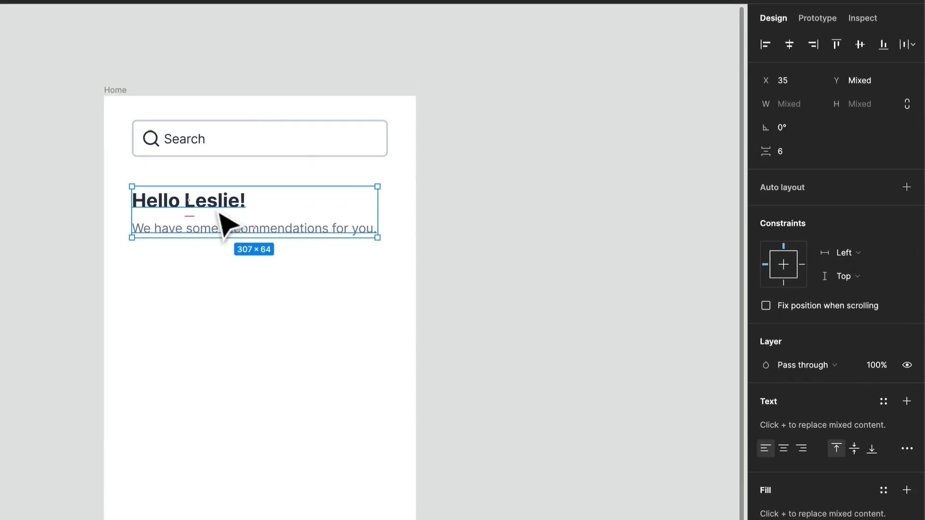
pyautogui.rightClick(234, 208)
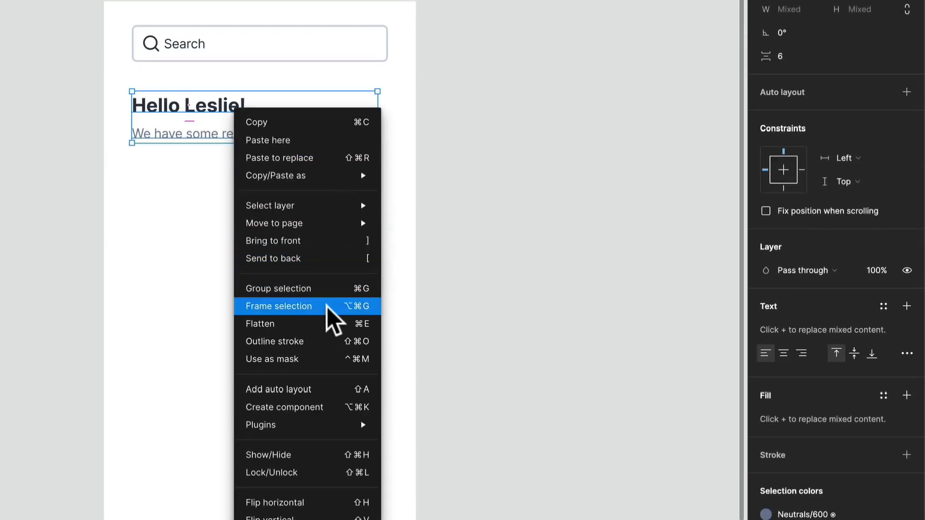
pyautogui.click(328, 309)
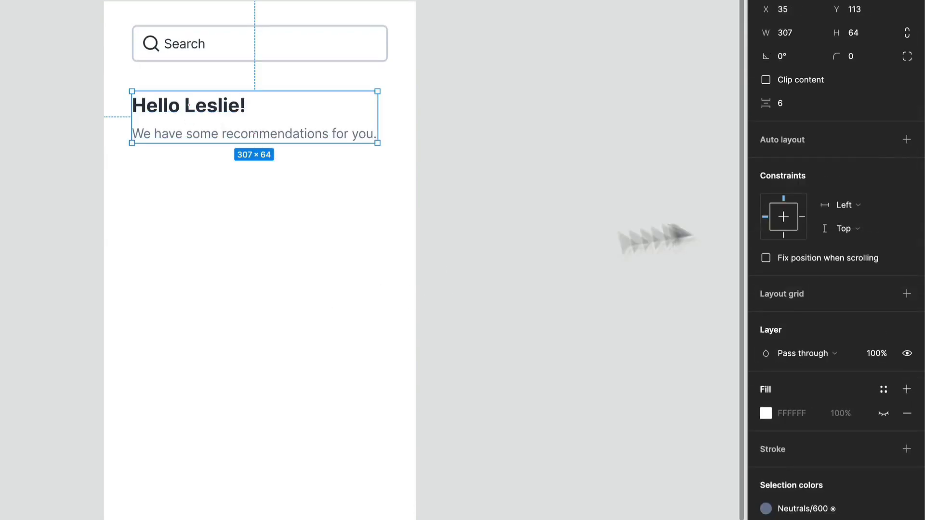
pyautogui.click(906, 140)
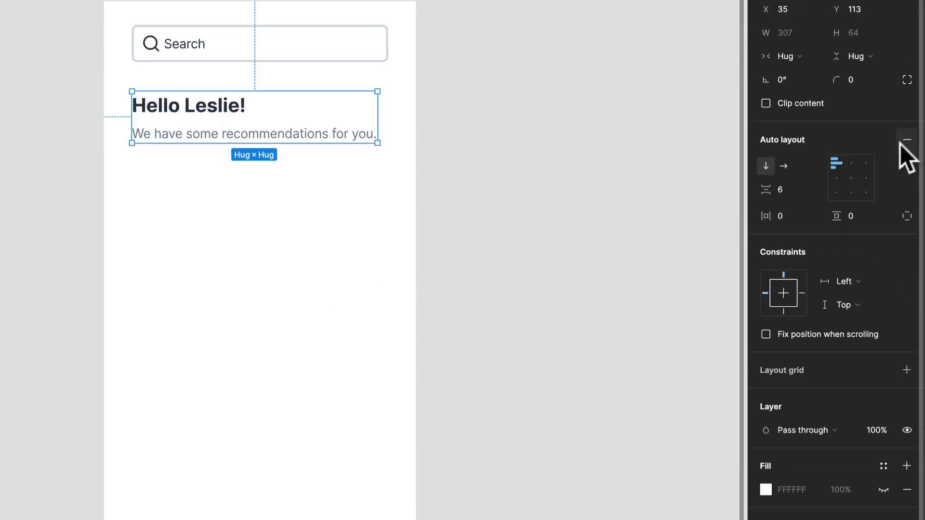
pyautogui.click(784, 188)
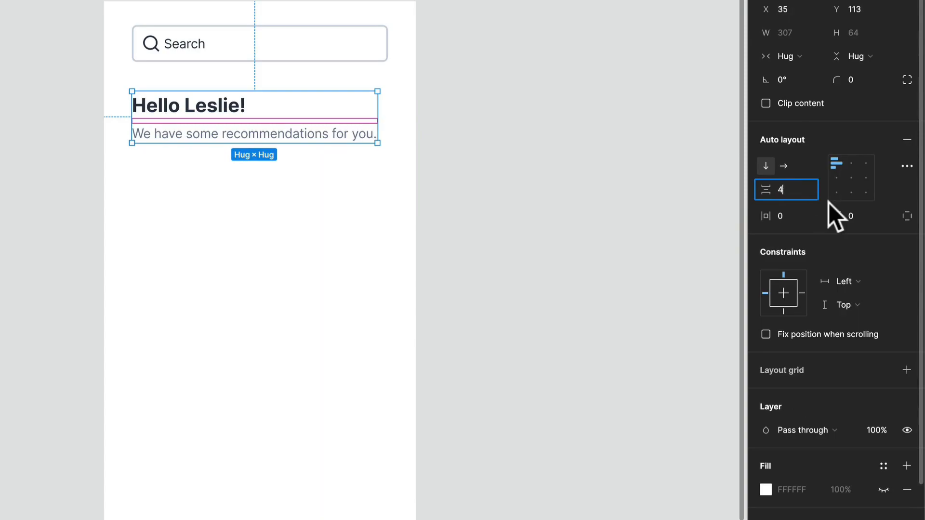
pyautogui.press('Return')
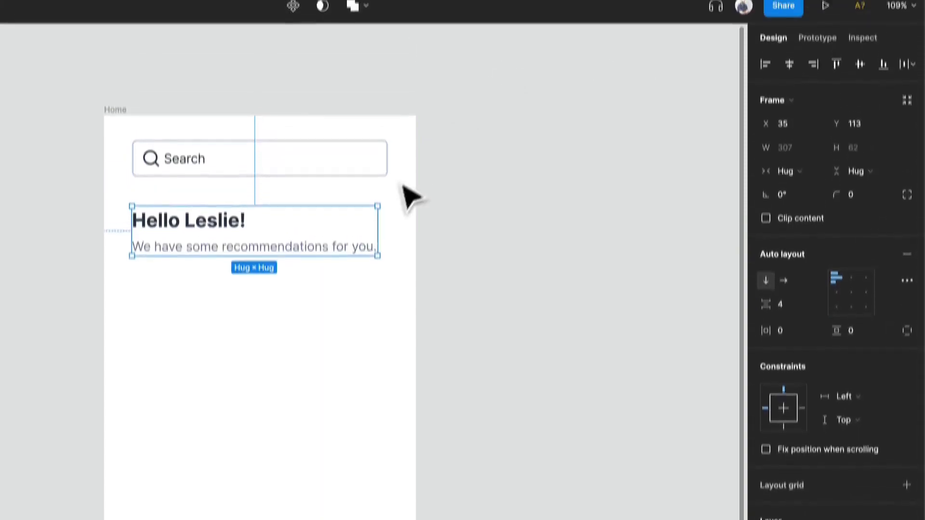
# Widen the greeting frame to about 327 and wrap it with the search field in a new auto layout frame.
pyautogui.moveTo(383, 245); pyautogui.dragTo(394, 247)
pyautogui.moveTo(310, 320); pyautogui.dragTo(203, 175)
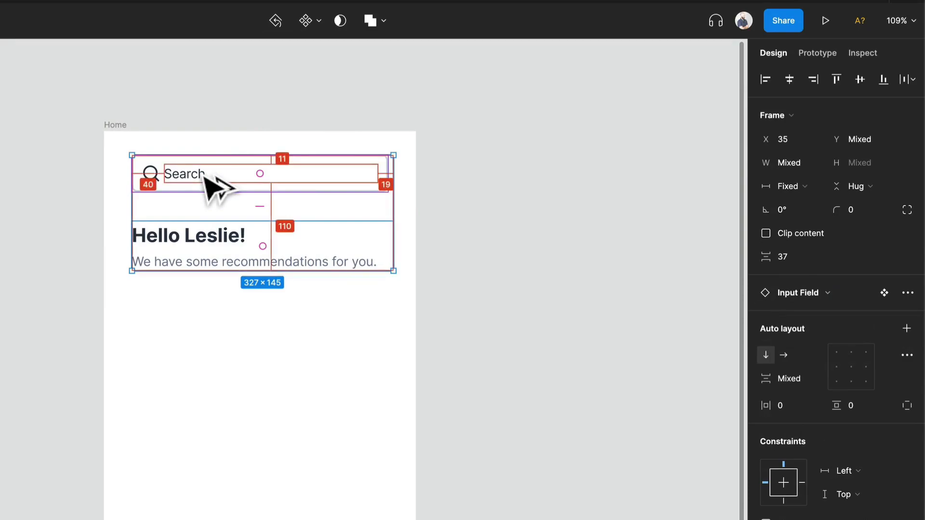
pyautogui.hotkey('ctrl', 'alt', 'g')
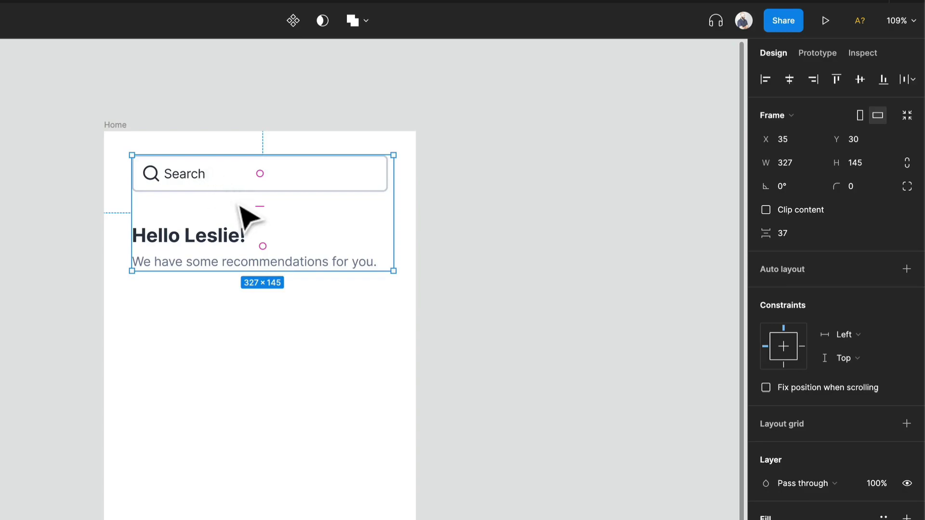
pyautogui.click(901, 266)
# Try a spacing of 40 between the search field and the greeting block.
pyautogui.click(791, 318)
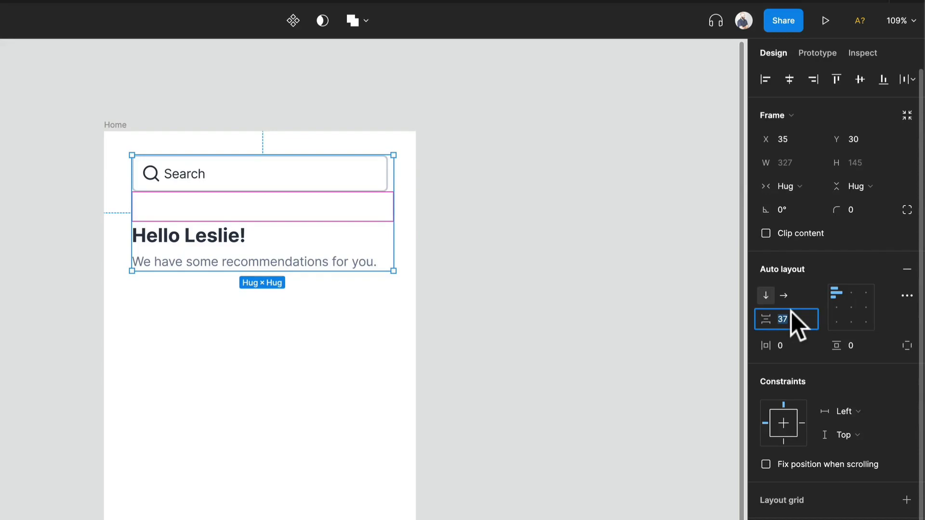
pyautogui.write('40')
pyautogui.press('Return')
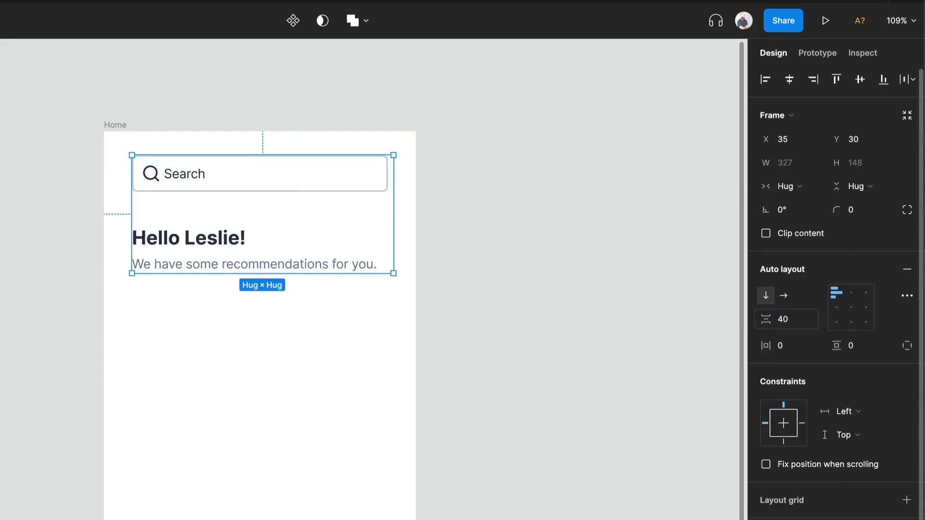
# Set the auto layout spacing between the search field and the greeting block to 32.
pyautogui.click(787, 322)
pyautogui.write('3')
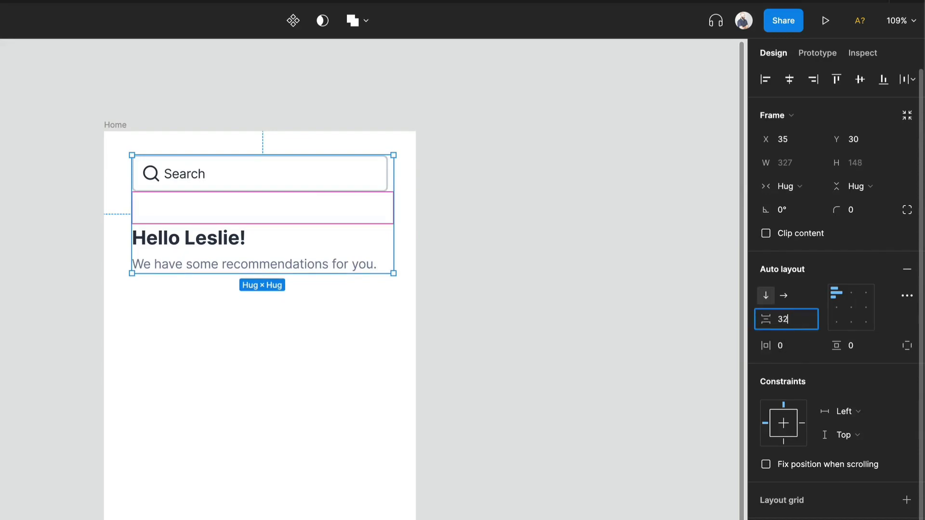
pyautogui.write('2')
pyautogui.press('Return')
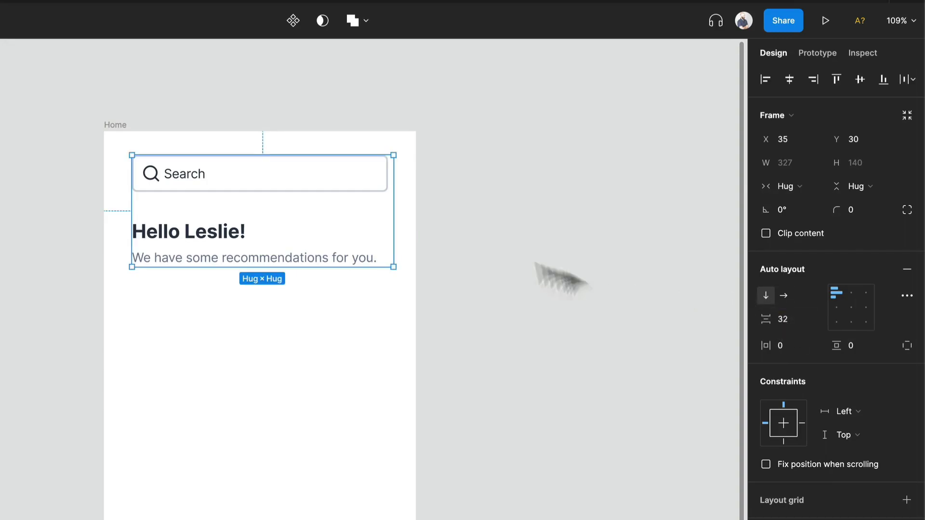
# Stretch the outer contents frame to the Home screen's top and full 390 width, with its height hugging the contents.
pyautogui.moveTo(396, 183); pyautogui.dragTo(417, 186)
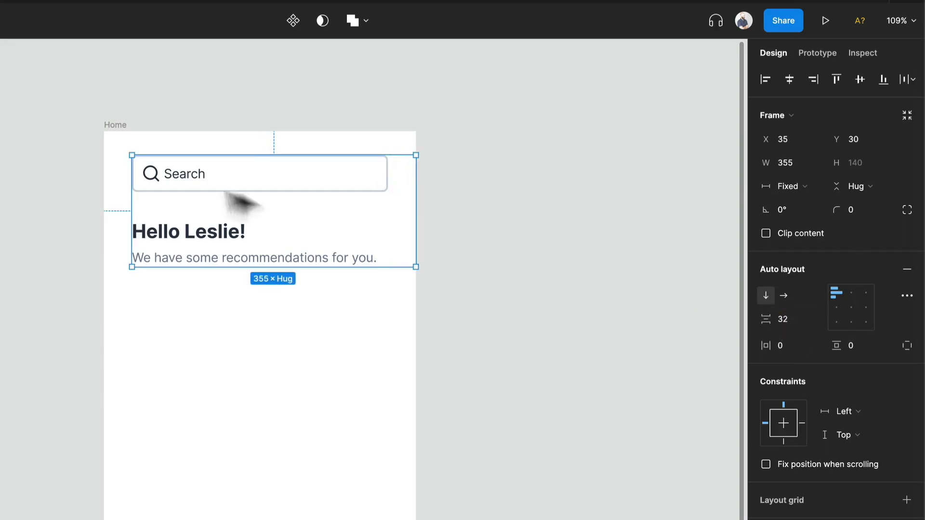
pyautogui.moveTo(128, 198); pyautogui.dragTo(102, 198)
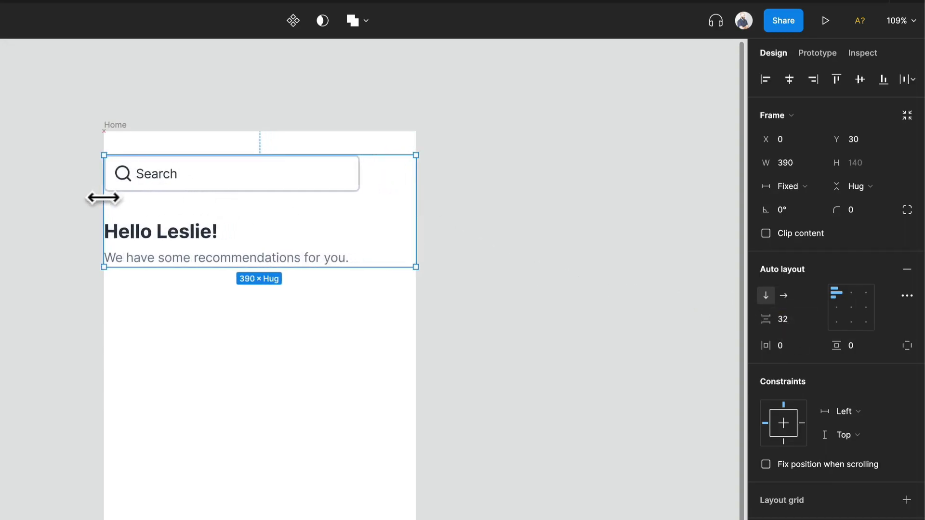
pyautogui.moveTo(166, 155); pyautogui.dragTo(173, 130)
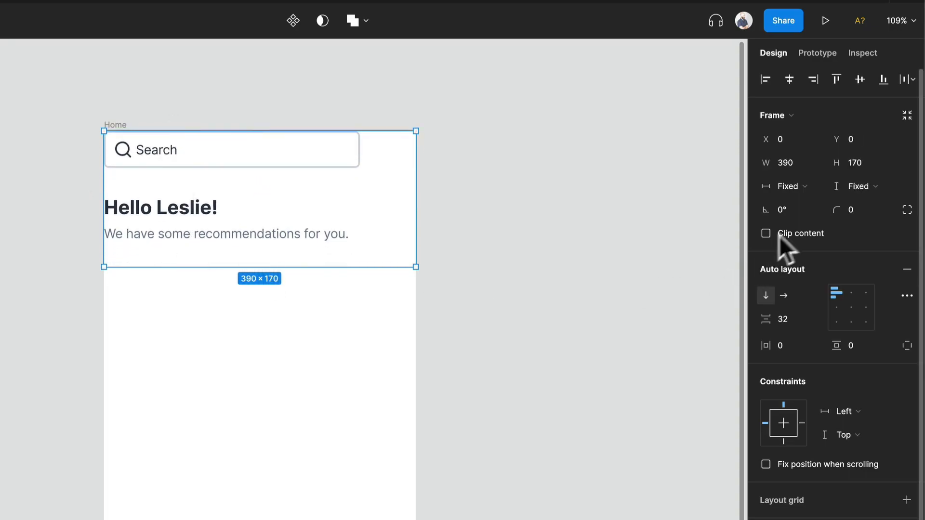
pyautogui.click(859, 186)
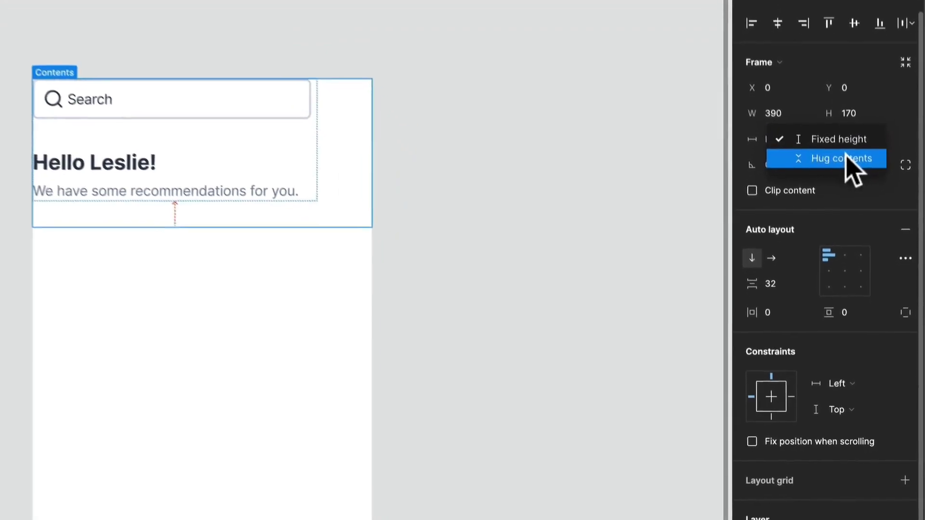
pyautogui.click(847, 158)
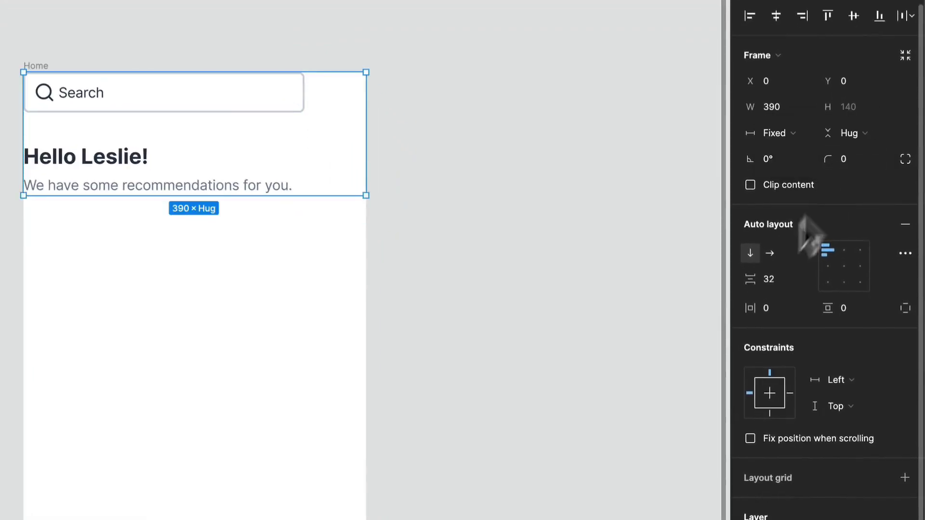
# Set the contents frame's horizontal padding to 24 and its top padding to 56.
pyautogui.click(778, 310)
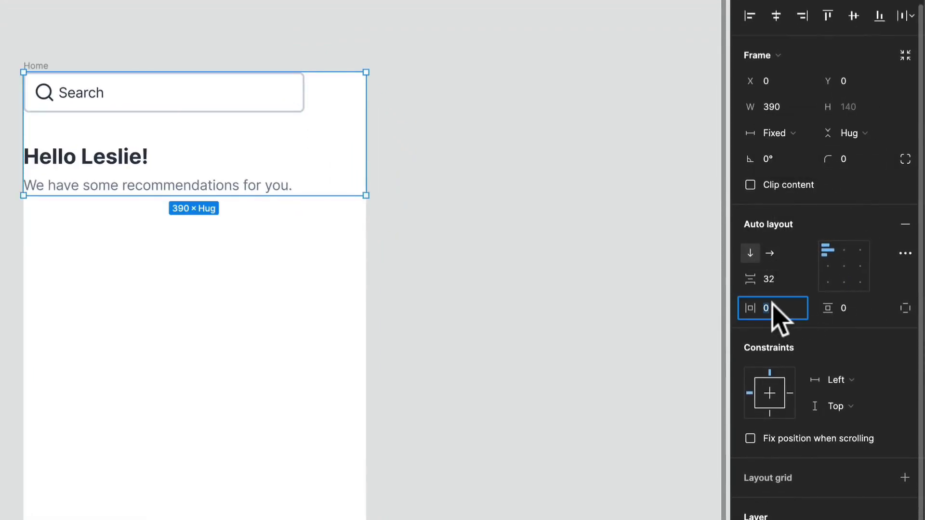
pyautogui.write('24')
pyautogui.press('Return')
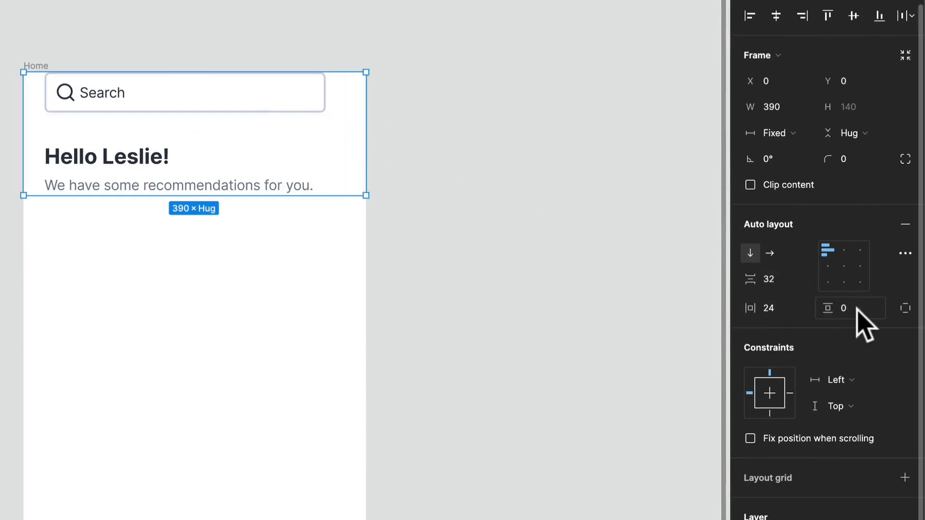
pyautogui.click(905, 308)
pyautogui.click(857, 308)
pyautogui.press('Return')
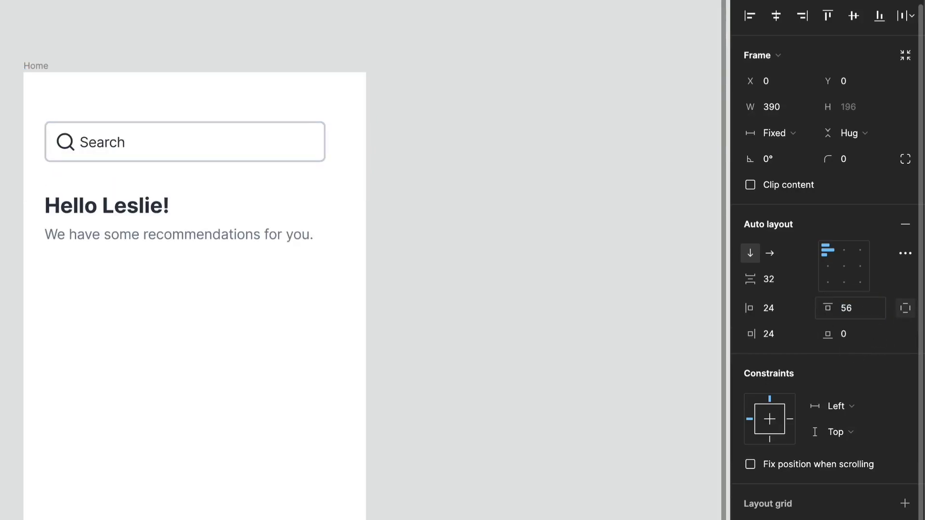
# Set the search field and the greeting block to fill the container's width.
pyautogui.click(305, 174)
pyautogui.click(304, 156)
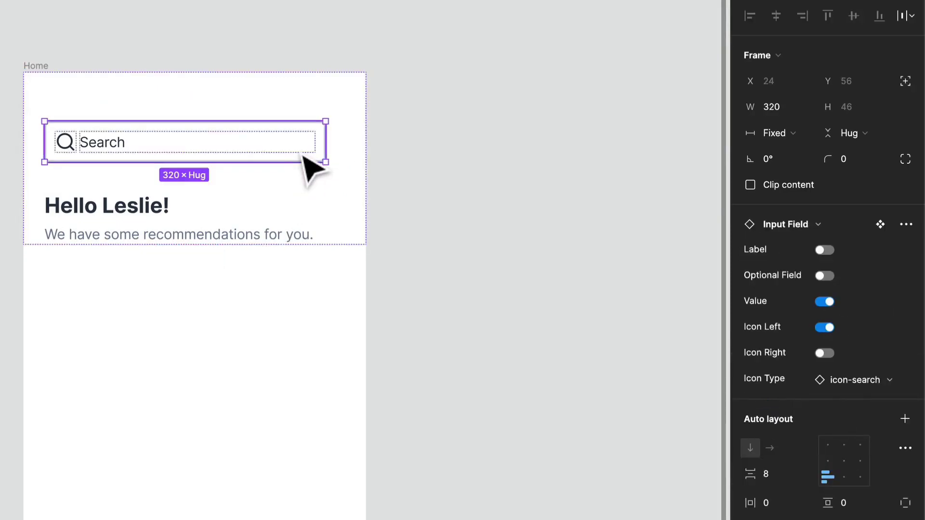
pyautogui.hotkey('ctrl', 'a')
pyautogui.click(784, 133)
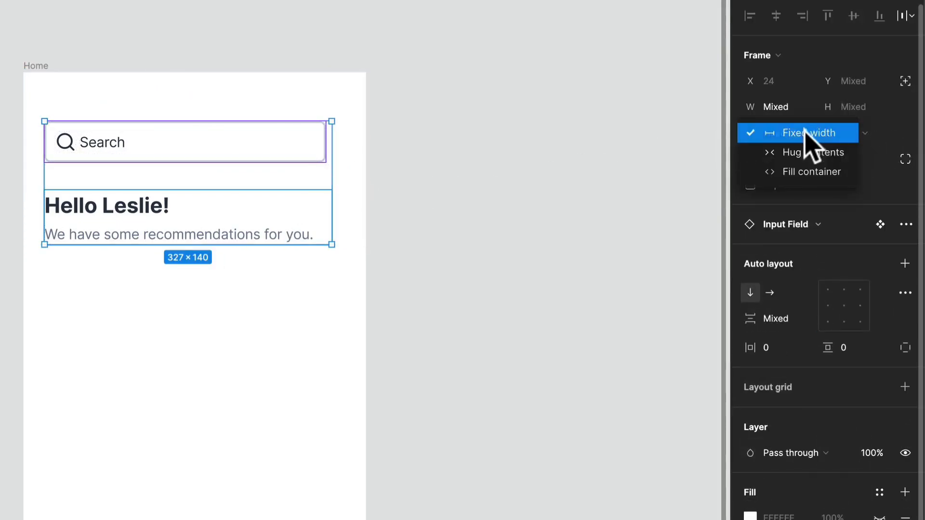
pyautogui.click(801, 169)
# Set both text lines inside the greeting block to fill the container's width.
pyautogui.click(248, 229)
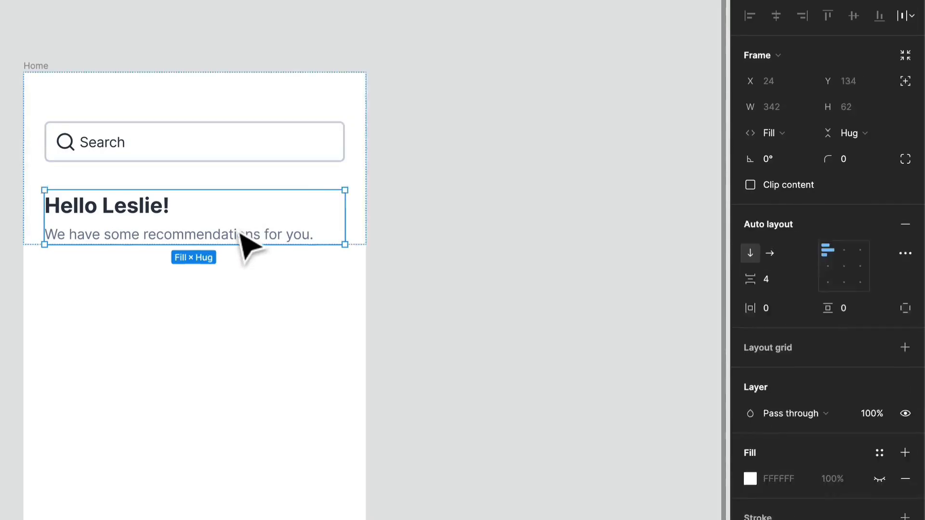
pyautogui.press('Return')
pyautogui.click(775, 109)
pyautogui.click(783, 127)
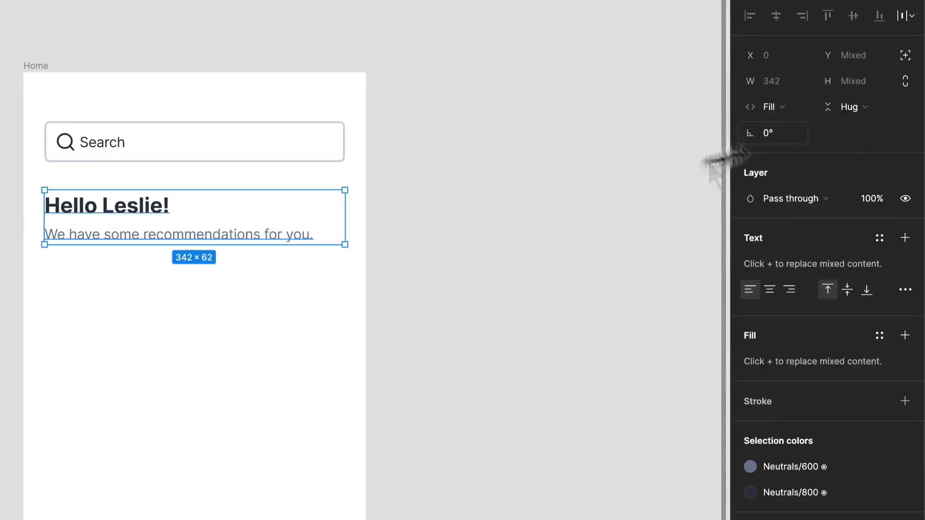
pyautogui.click(419, 260)
# Insert a Card component from the Content Blocks local components into the contents frame, below the greeting block.
pyautogui.click(364, 219)
pyautogui.moveTo(369, 193); pyautogui.dragTo(367, 214)
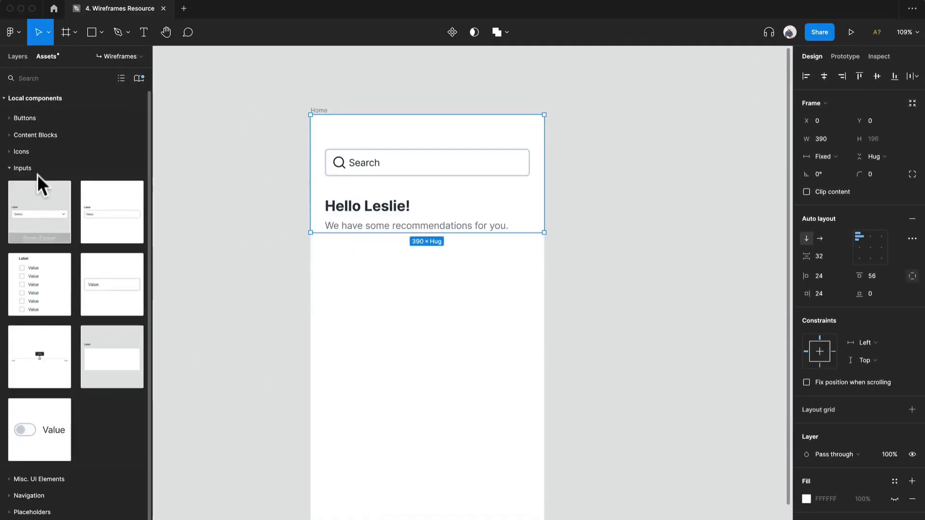
pyautogui.click(22, 167)
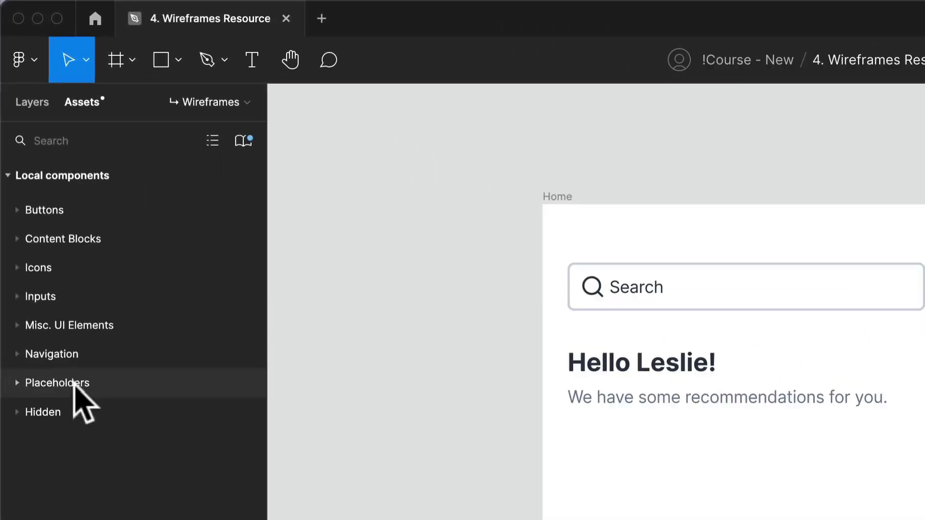
pyautogui.click(87, 239)
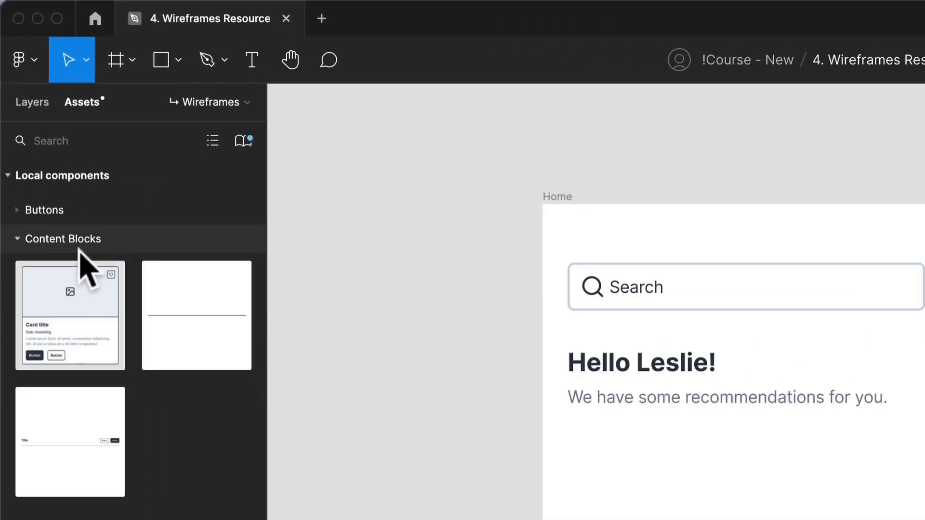
pyautogui.moveTo(68, 310); pyautogui.dragTo(774, 467)
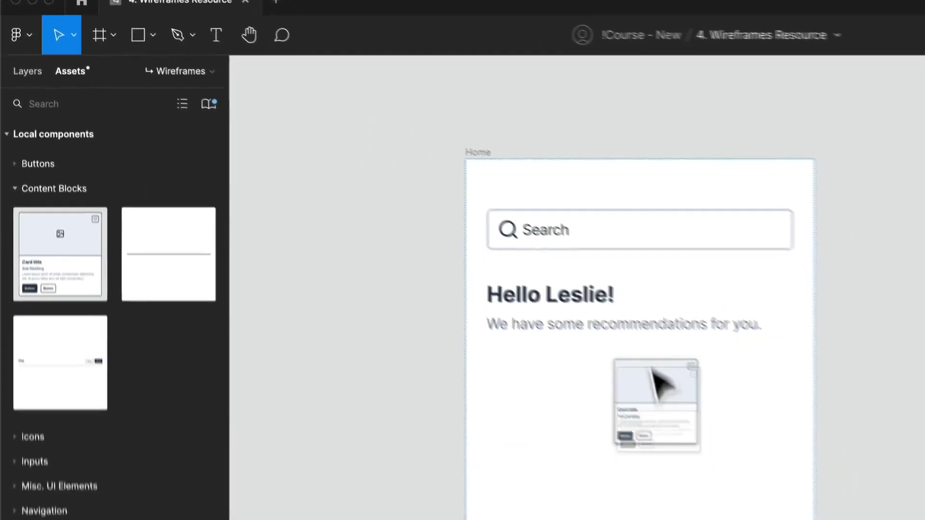
pyautogui.moveTo(652, 367); pyautogui.dragTo(734, 275)
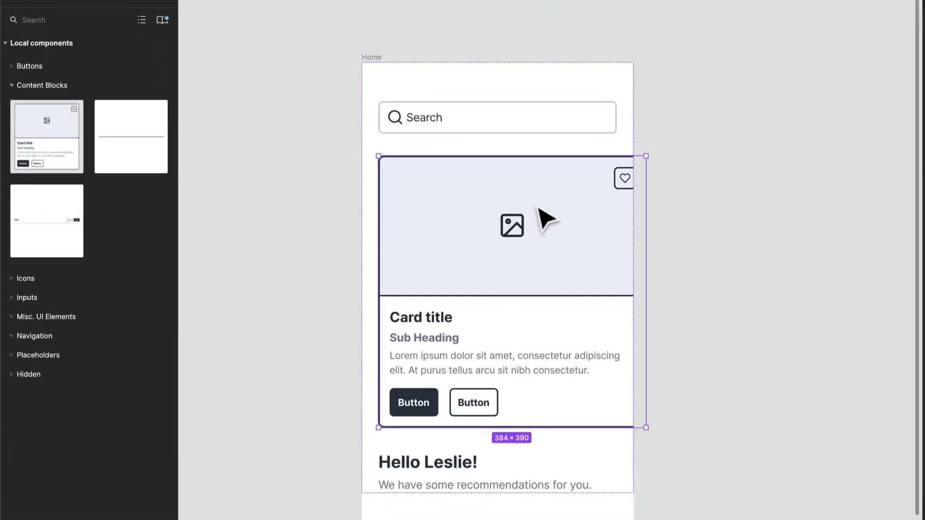
pyautogui.press('Down')
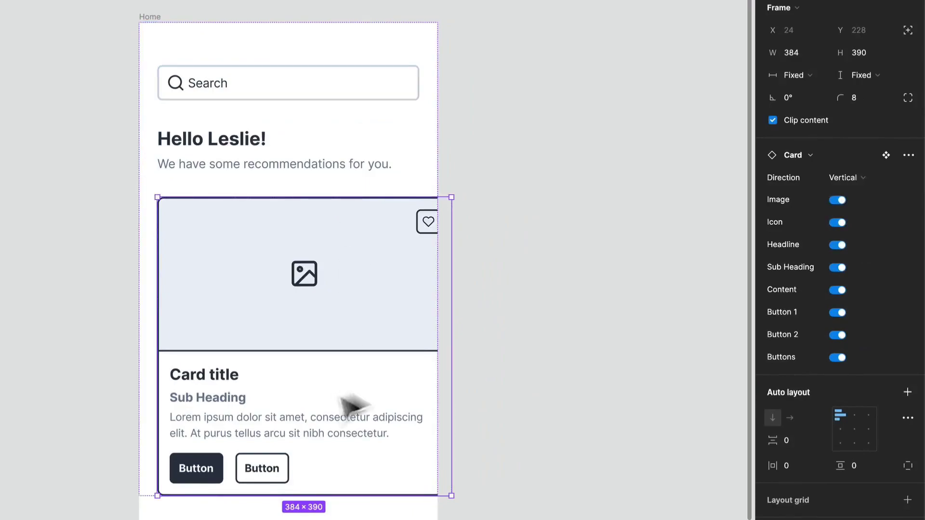
# Turn off the card's Button 1, Button 2 and Buttons properties and change its sub heading to "$25.00".
pyautogui.click(836, 358)
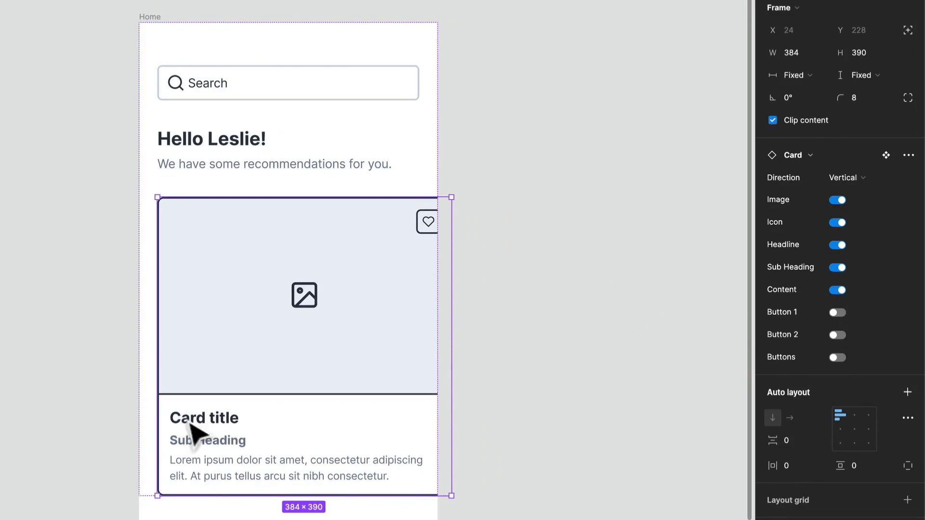
pyautogui.doubleClick(212, 449)
pyautogui.doubleClick(208, 445)
pyautogui.doubleClick(209, 445)
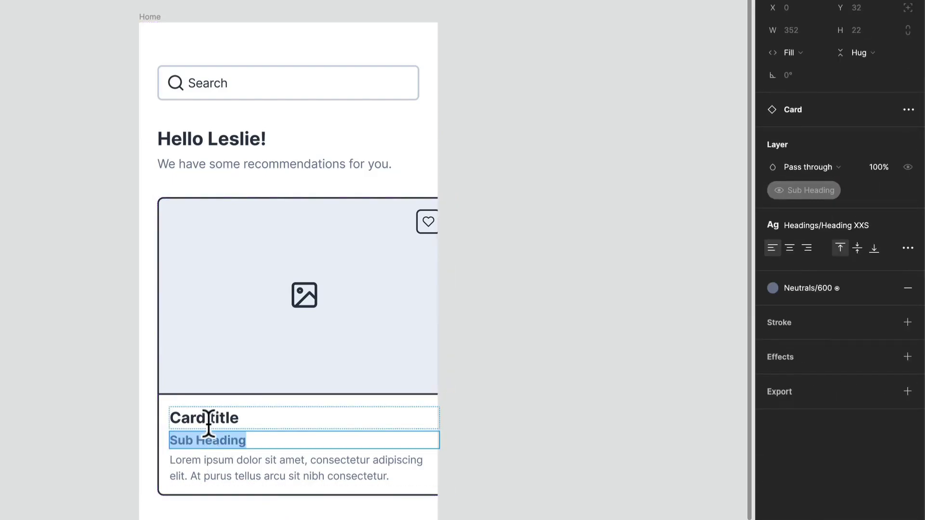
pyautogui.write('$25.00')
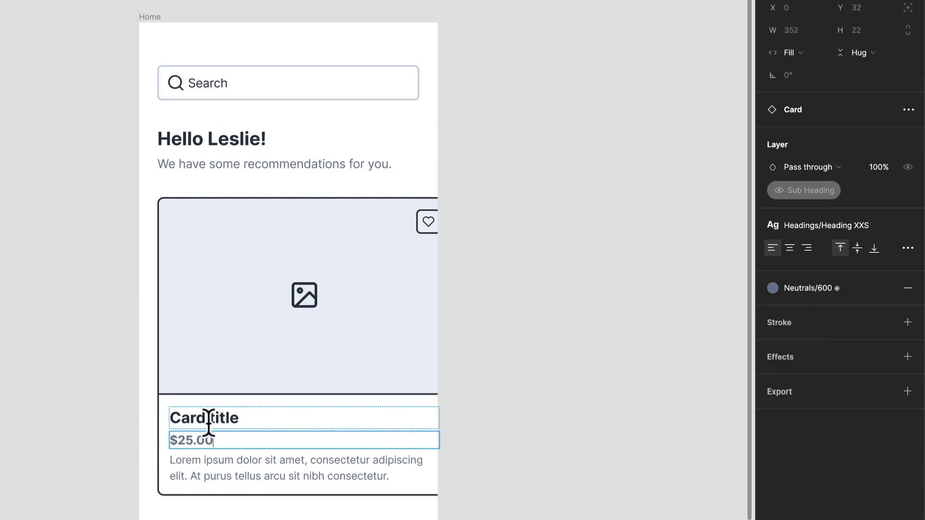
# Change the card's title to "Product Name".
pyautogui.doubleClick(210, 419)
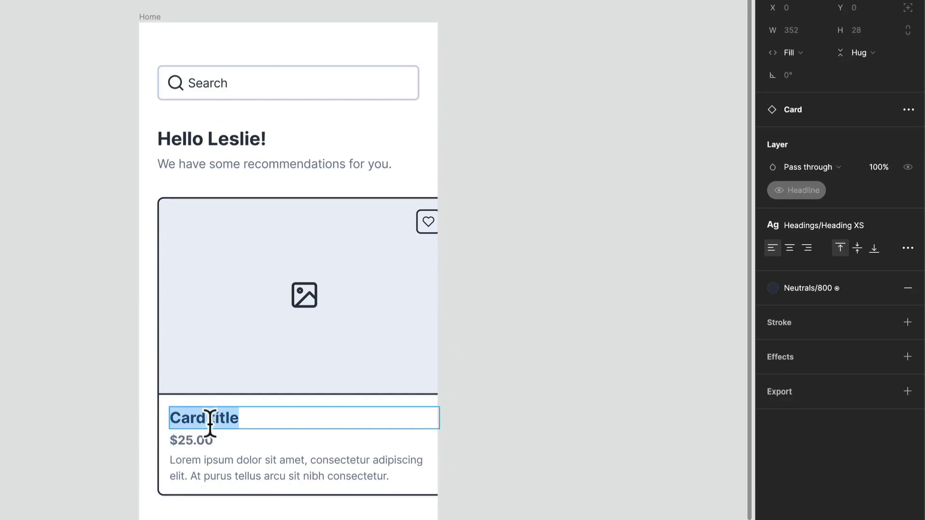
pyautogui.write('Product Name')
pyautogui.click(554, 296)
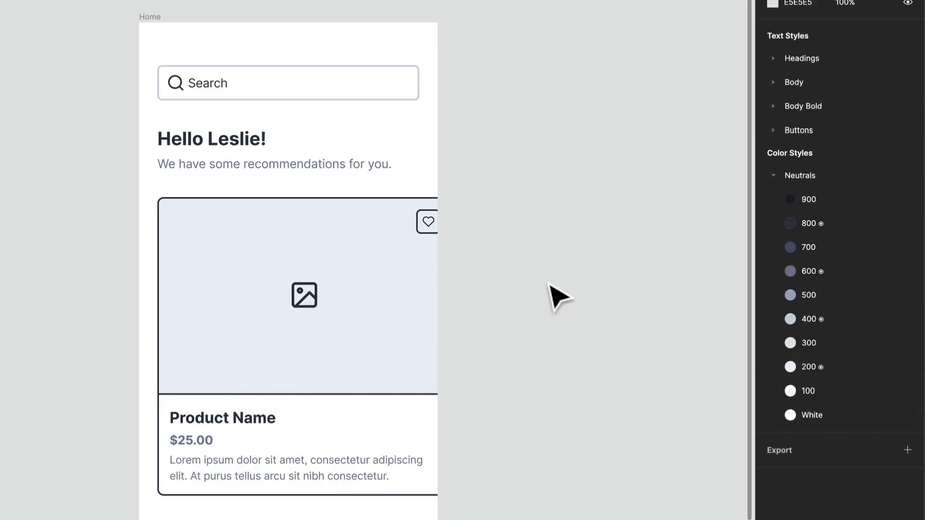
# Resize the product card to 291 wide by 292 high so it fits within the Home screen.
pyautogui.click(427, 294)
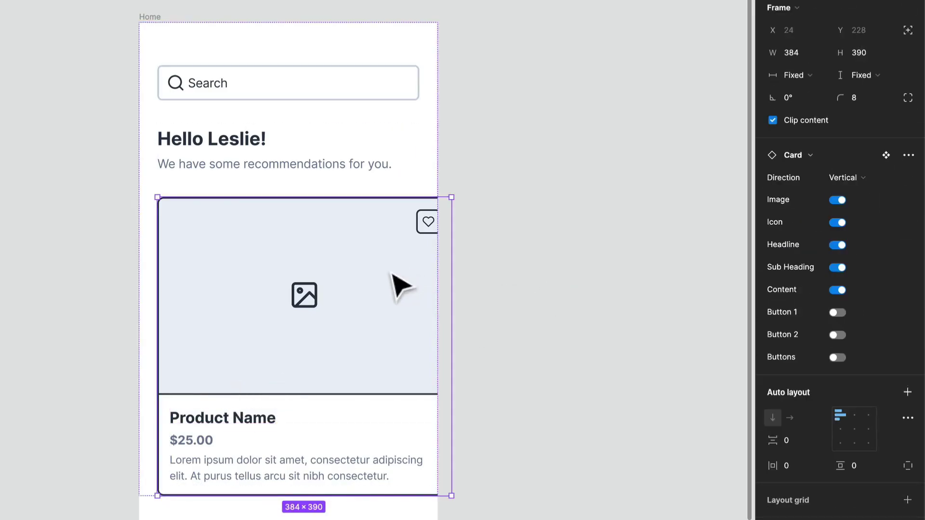
pyautogui.moveTo(349, 495); pyautogui.dragTo(348, 420)
pyautogui.moveTo(452, 306); pyautogui.dragTo(381, 307)
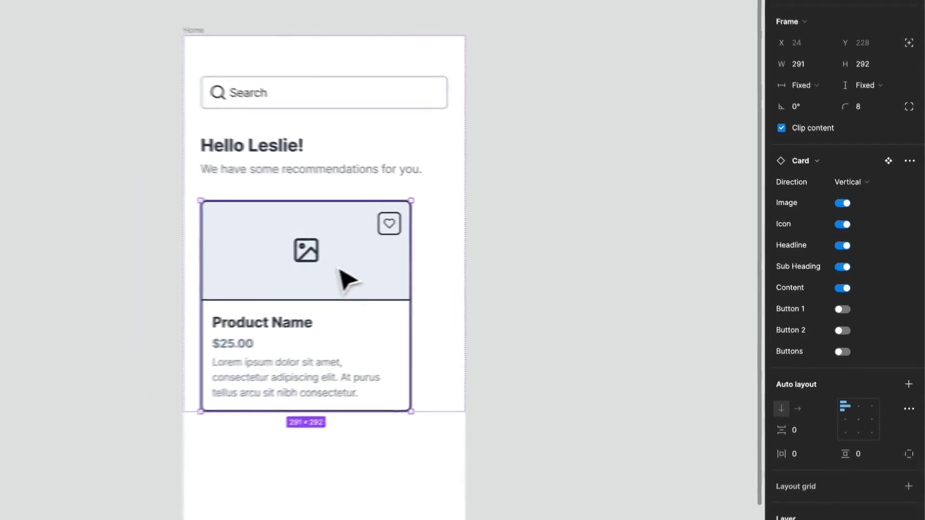
# Duplicate the product card and wrap both cards in a horizontal auto layout frame with 32 spacing.
pyautogui.hotkey('ctrl', 'v')
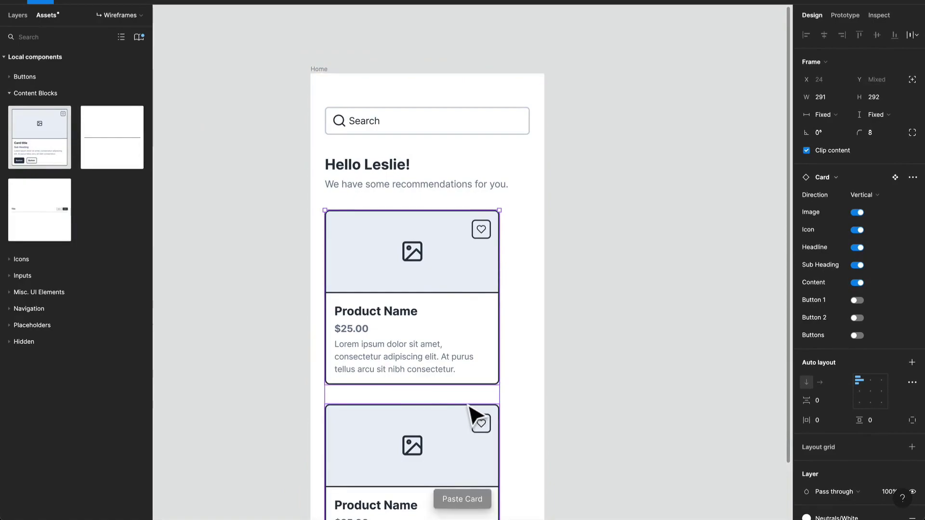
pyautogui.hotkey('shift', 'a')
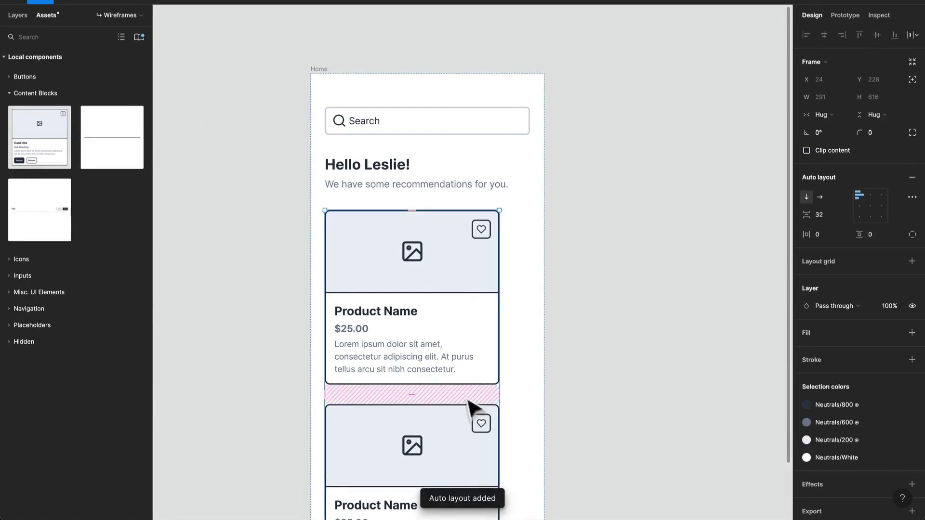
pyautogui.click(820, 197)
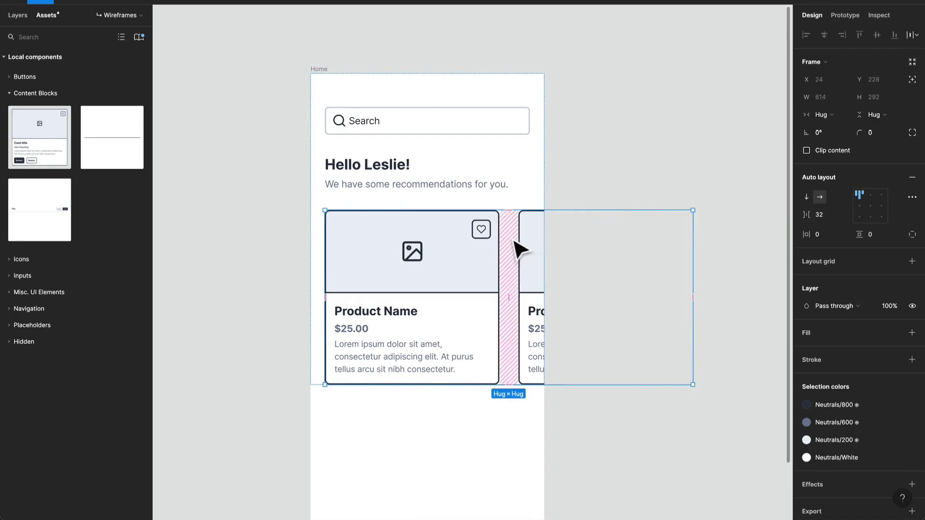
pyautogui.click(650, 189)
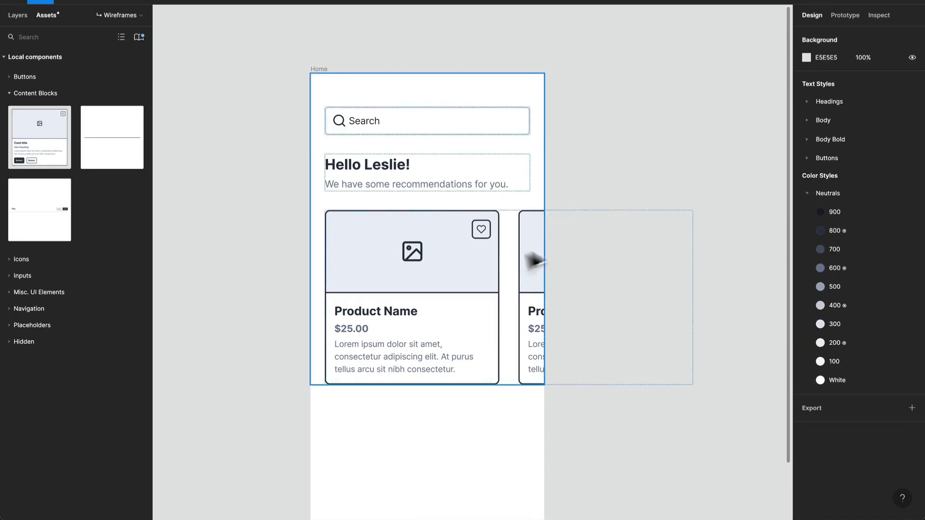
pyautogui.click(484, 266)
pyautogui.click(483, 266)
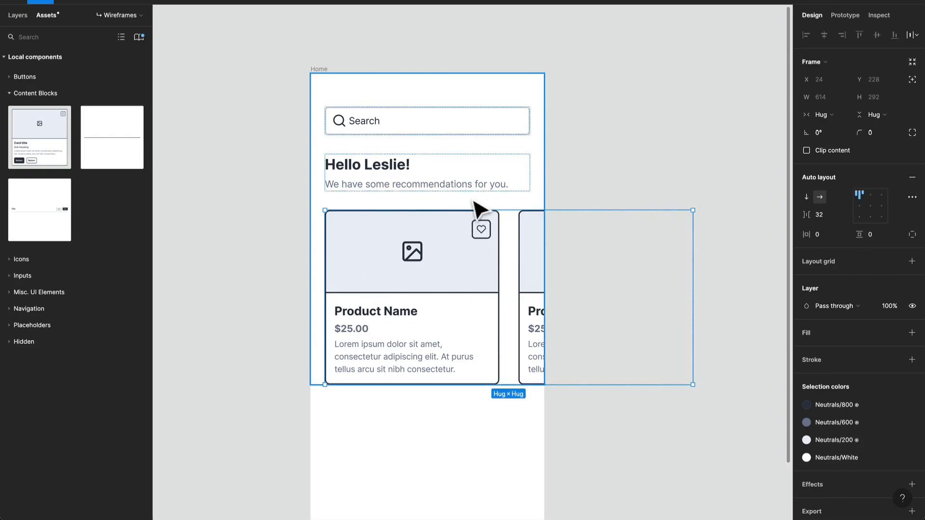
# Insert a Title Bar component above the product cards, with its divider off and its size set to Small.
pyautogui.moveTo(30, 217); pyautogui.dragTo(367, 209)
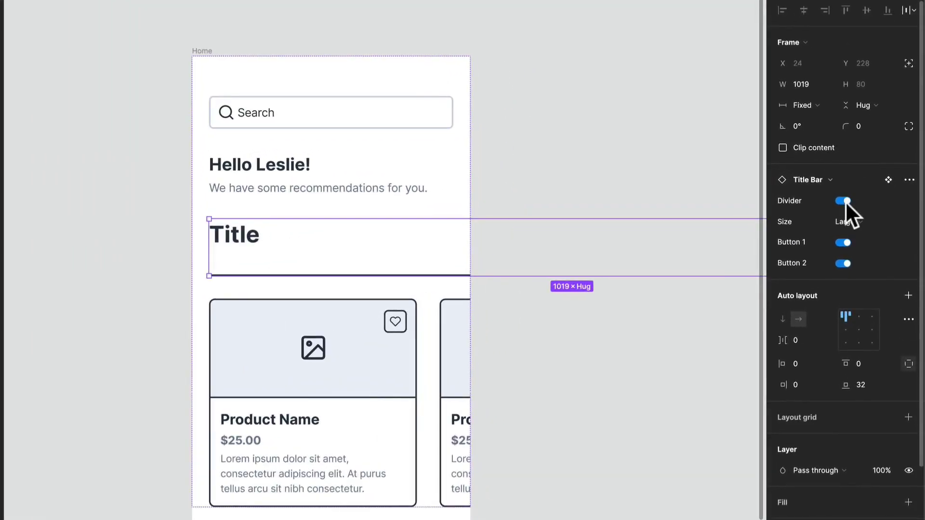
pyautogui.click(846, 201)
pyautogui.click(844, 223)
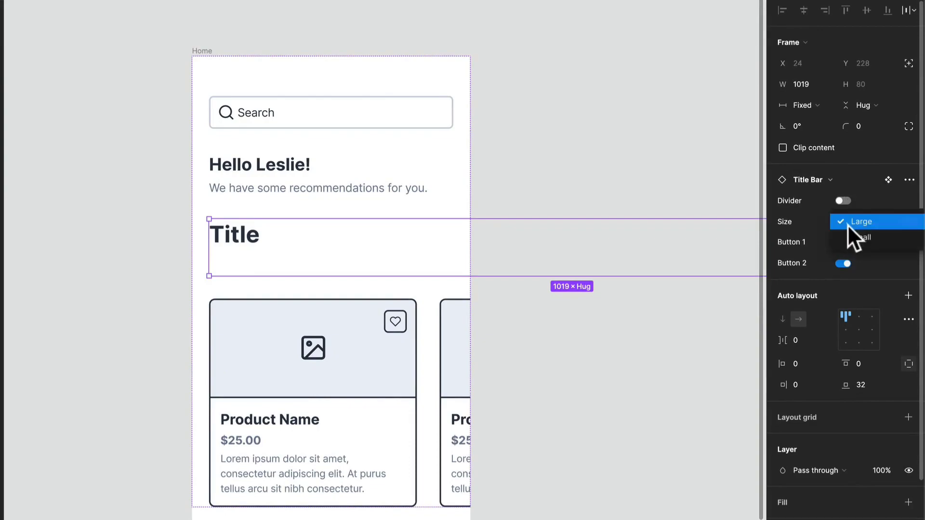
pyautogui.click(854, 236)
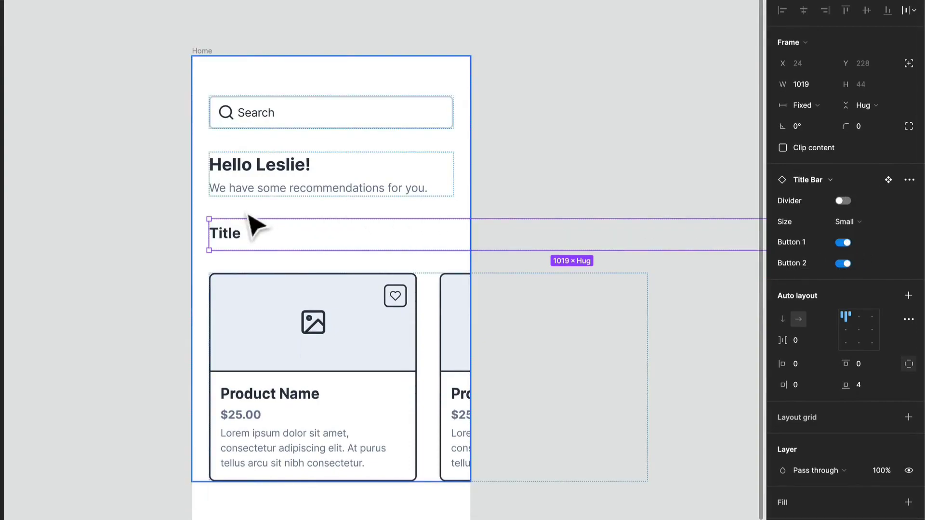
# Set the title bar to fill the container's width and turn off its Button 2.
pyautogui.click(796, 104)
pyautogui.click(809, 134)
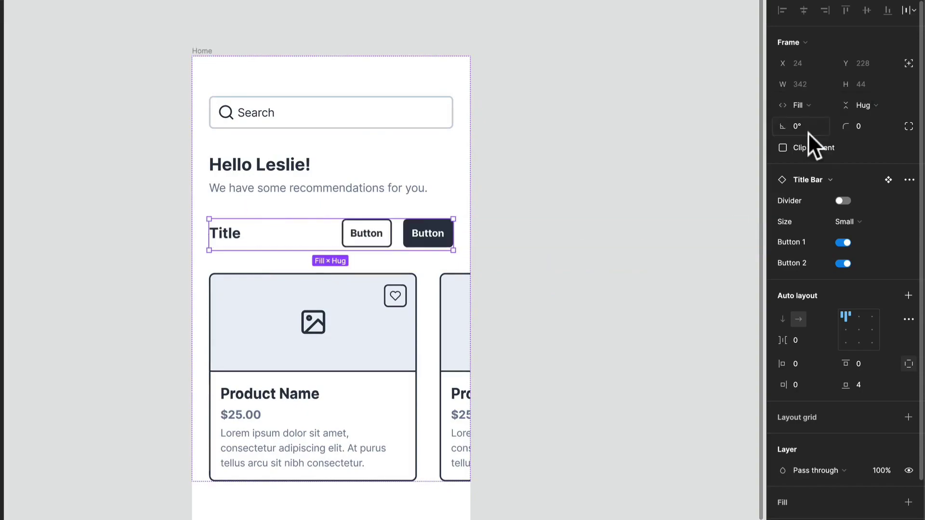
pyautogui.click(843, 264)
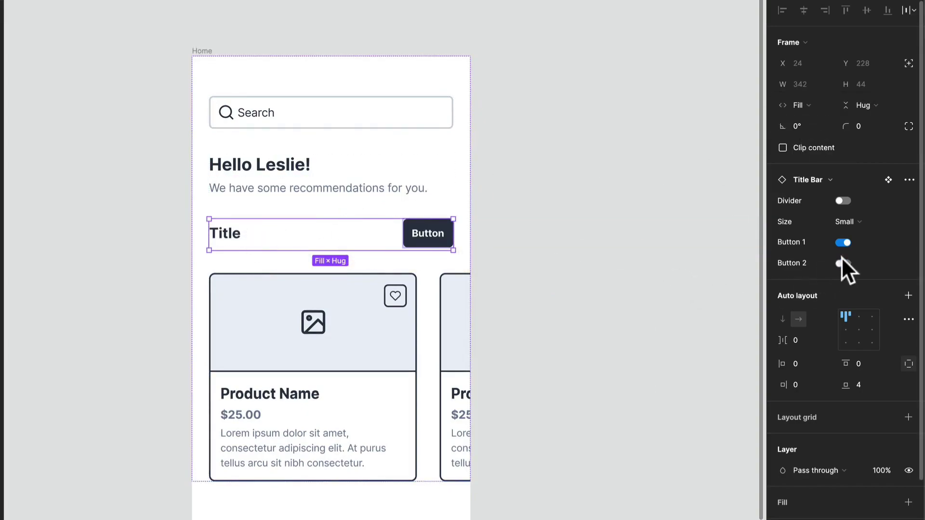
# Change the style of the title bar's remaining button to Ghost.
pyautogui.click(442, 237)
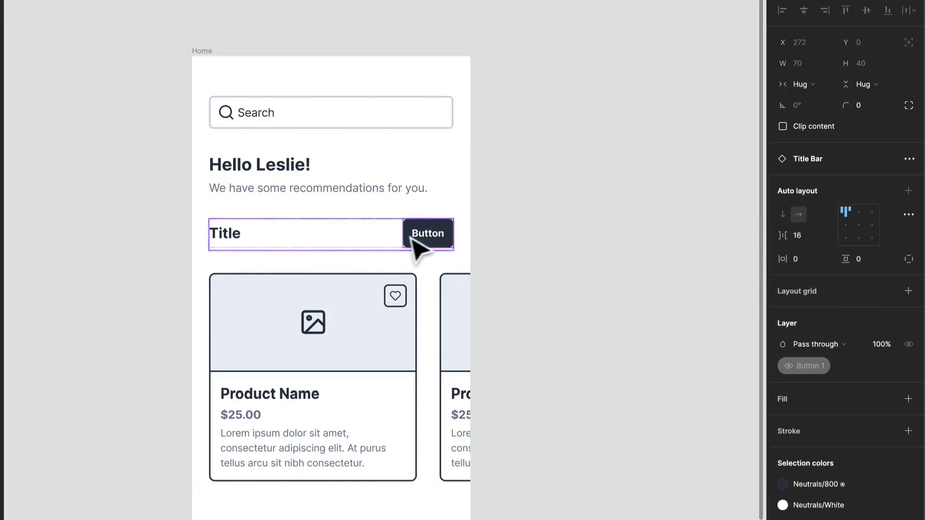
pyautogui.click(423, 247)
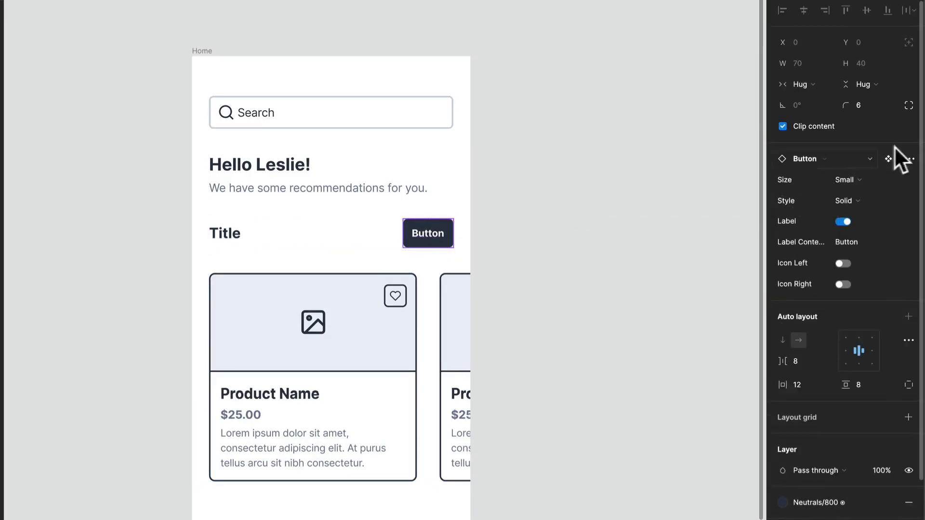
pyautogui.click(831, 161)
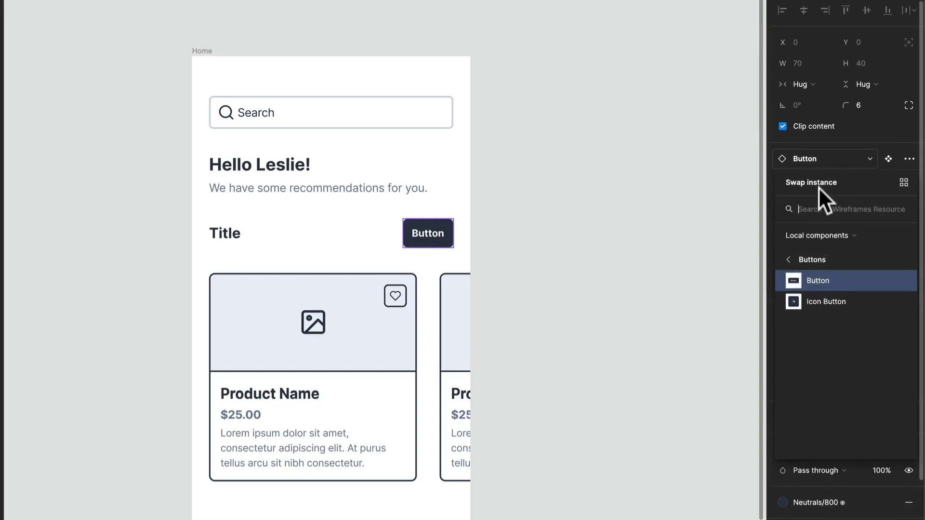
pyautogui.click(817, 160)
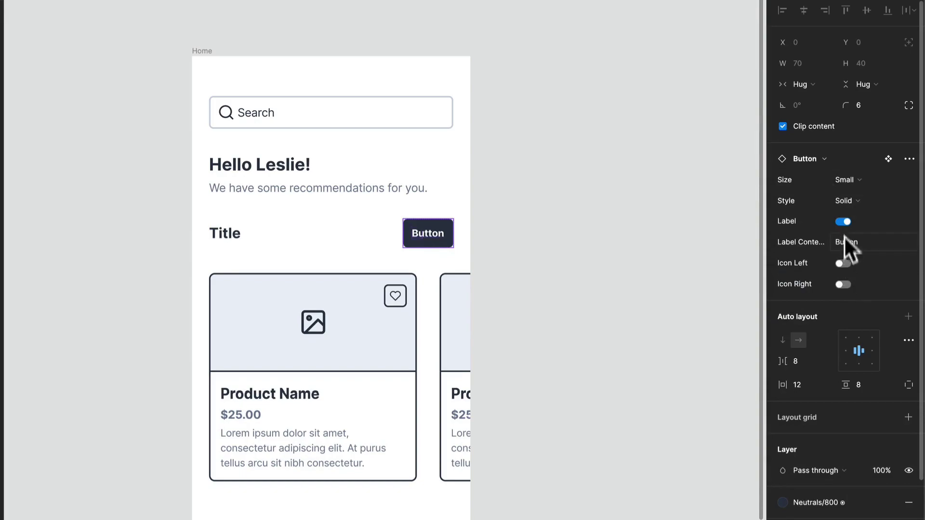
pyautogui.click(840, 195)
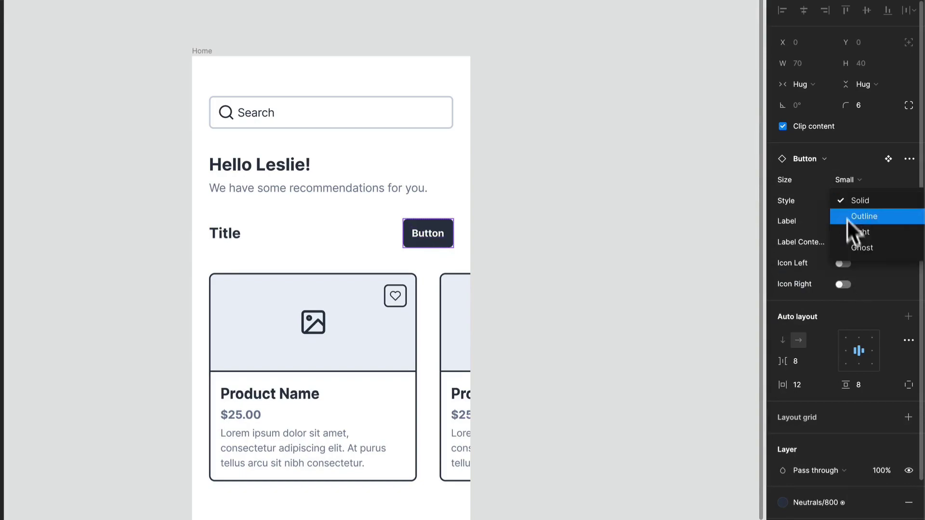
pyautogui.click(857, 244)
# Label the title bar's button "See all" and change the title text to "Just for you".
pyautogui.doubleClick(438, 238)
pyautogui.doubleClick(435, 233)
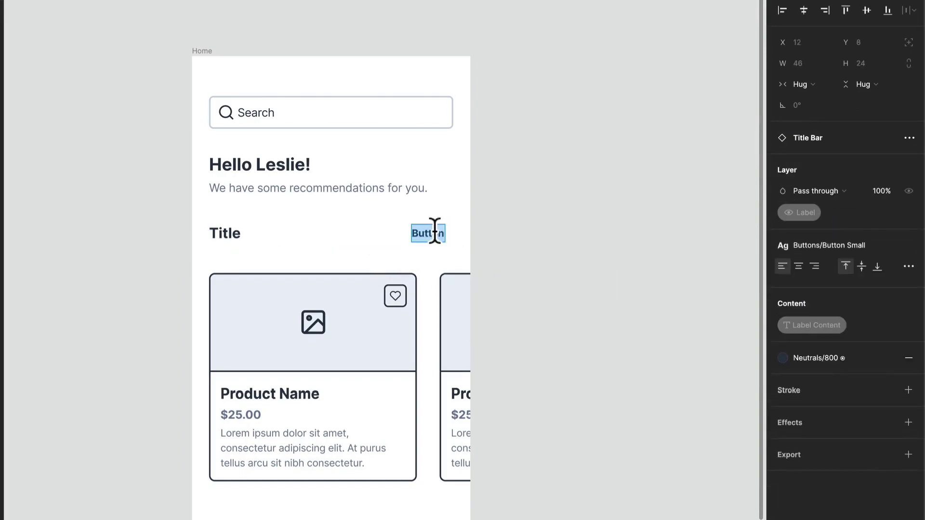
pyautogui.write('See all')
pyautogui.doubleClick(308, 241)
pyautogui.write('Just for you')
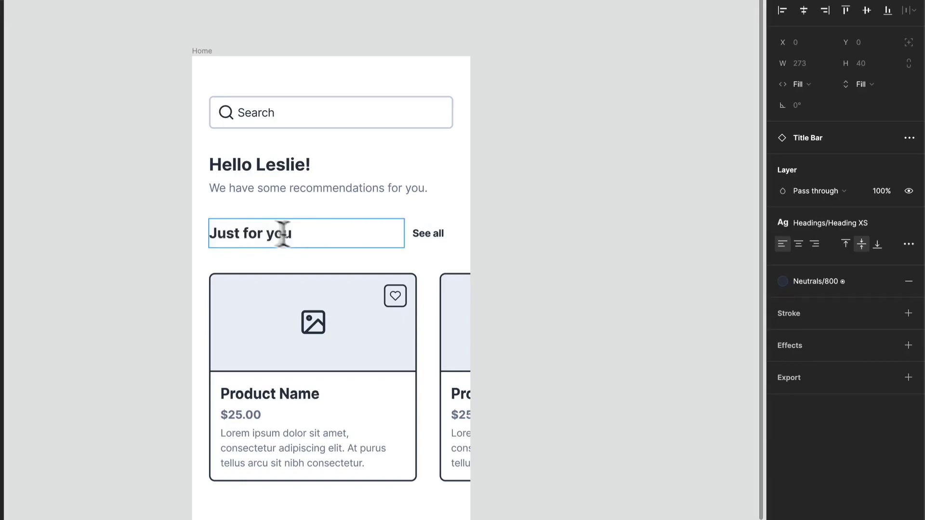
pyautogui.click(574, 229)
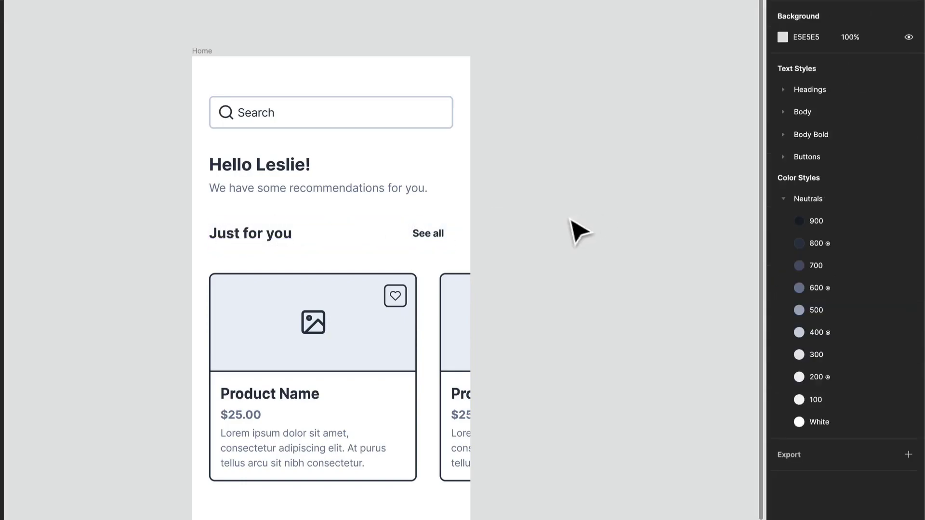
# Wrap the title bar and the card row in a vertical auto layout frame with 8 spacing.
pyautogui.click(397, 244)
pyautogui.keyDown('shift'); pyautogui.click(369, 304); pyautogui.keyUp('shift')
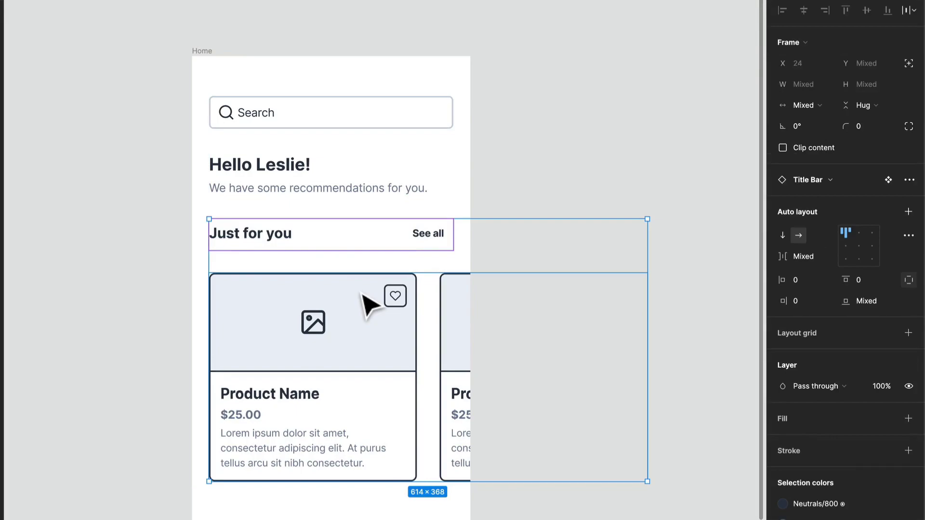
pyautogui.hotkey('shift', 'a')
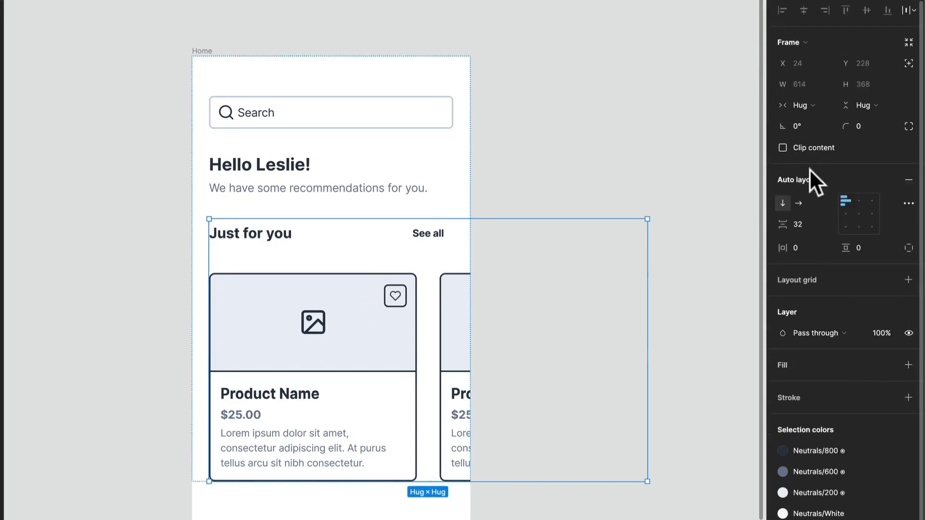
pyautogui.click(812, 225)
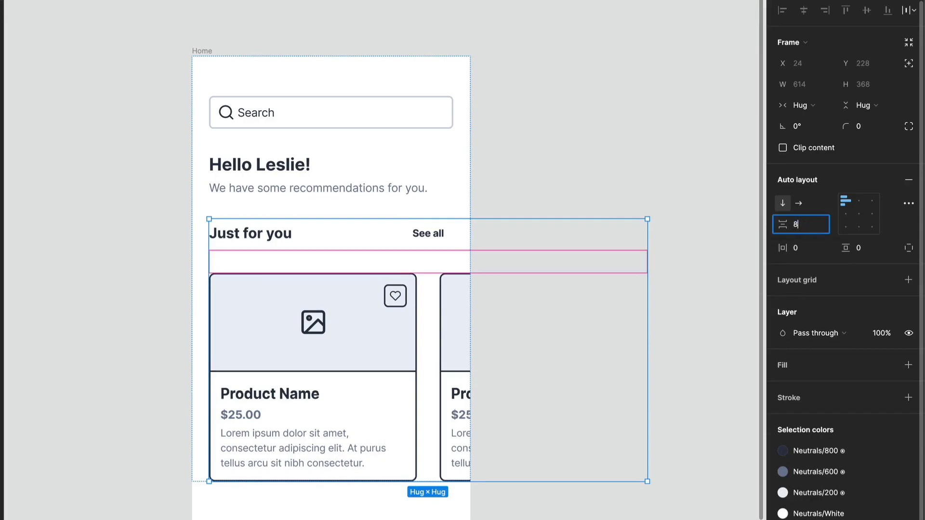
pyautogui.write('8')
pyautogui.press('Return')
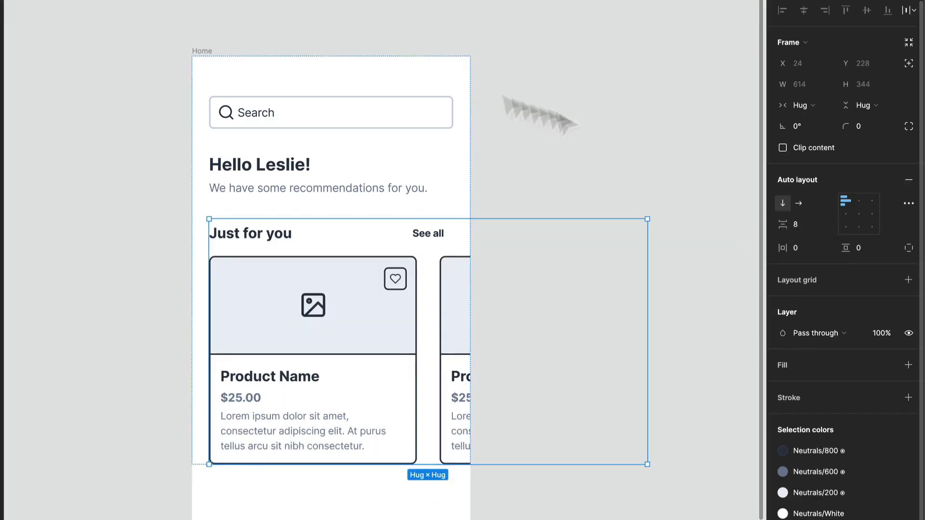
pyautogui.click(548, 208)
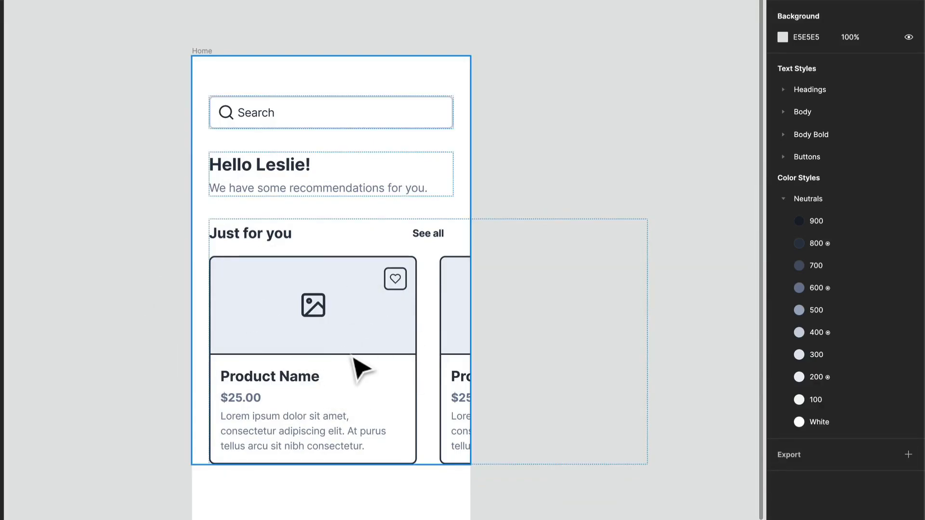
# Extend the Home frame downward and move the toolbar to its new bottom edge at Y 1072.
pyautogui.scroll(-5, 320, 361)
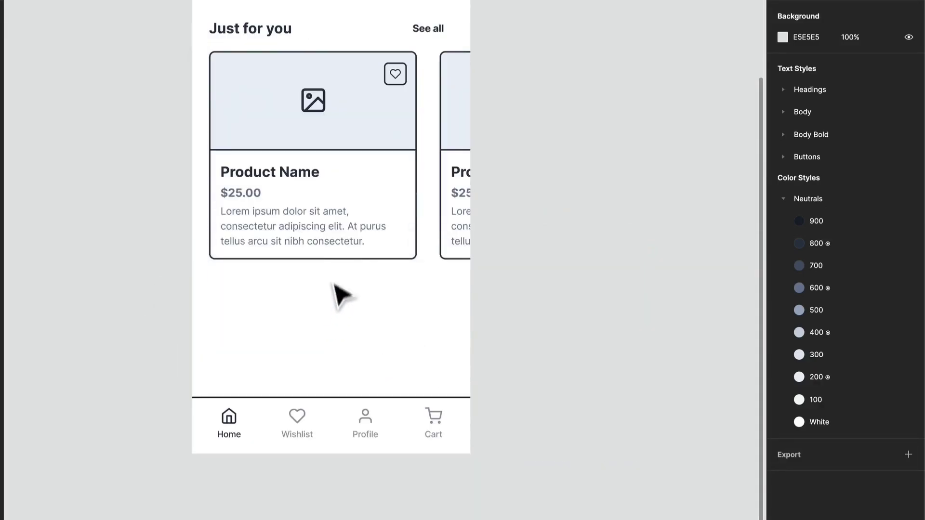
pyautogui.rightClick(302, 346)
pyautogui.click(263, 360)
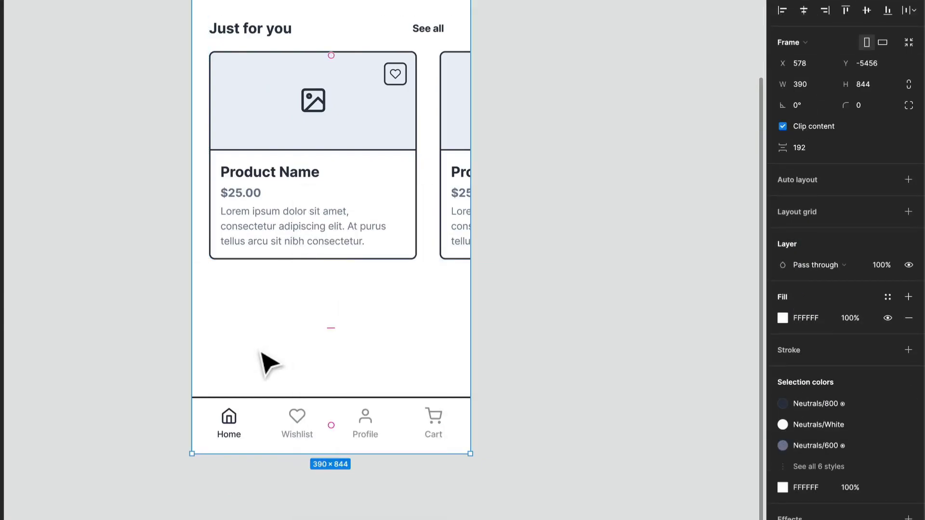
pyautogui.scroll(-5, 265, 361)
pyautogui.moveTo(306, 404); pyautogui.dragTo(305, 486)
pyautogui.moveTo(348, 354); pyautogui.dragTo(350, 471)
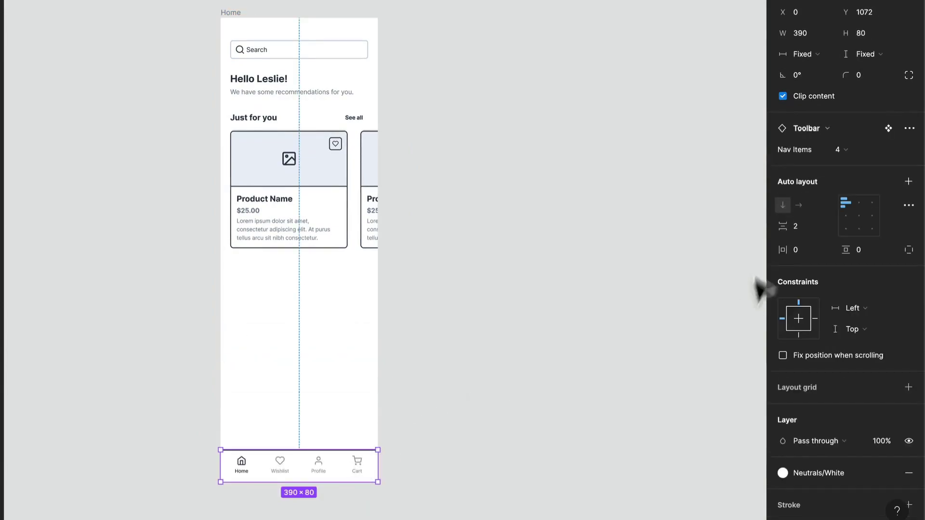
# Fix the toolbar's position when scrolling and constrain it to the left and bottom of the Home frame.
pyautogui.click(782, 355)
pyautogui.click(854, 308)
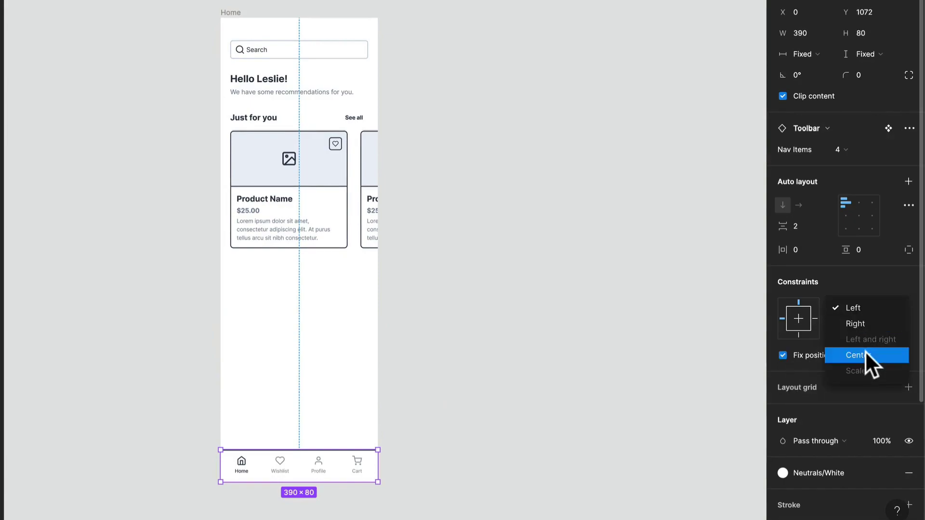
pyautogui.click(869, 308)
pyautogui.click(860, 329)
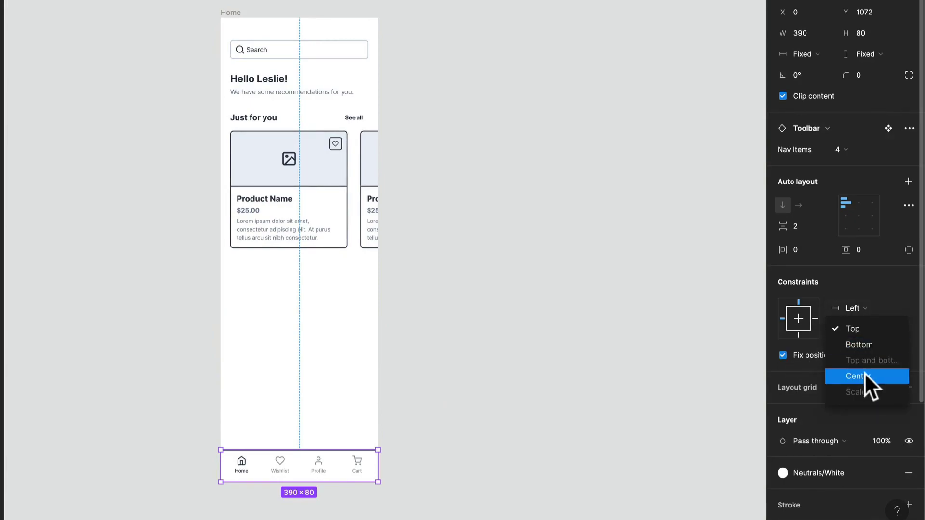
pyautogui.click(870, 343)
pyautogui.click(555, 295)
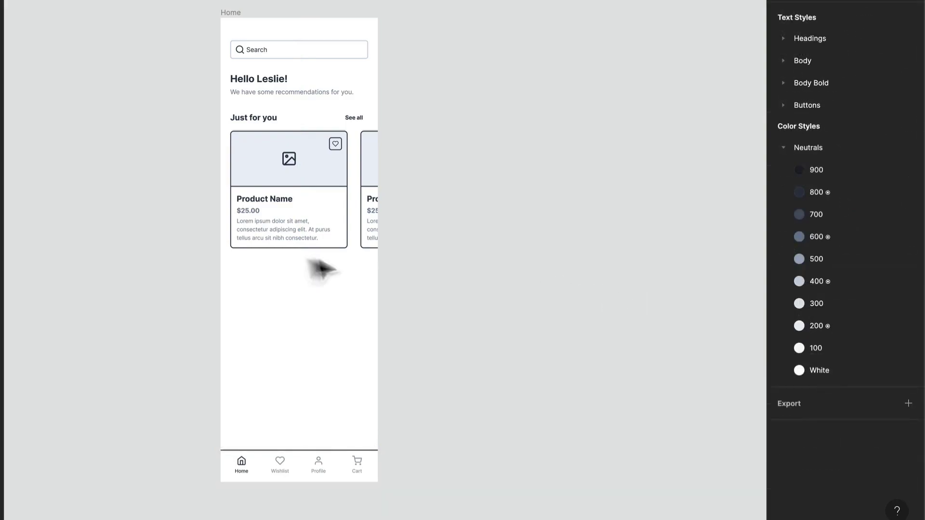
# Duplicate the "Just for you" section below itself in the Home content and change the copy's title to "Deals".
pyautogui.scroll(3, 313, 212)
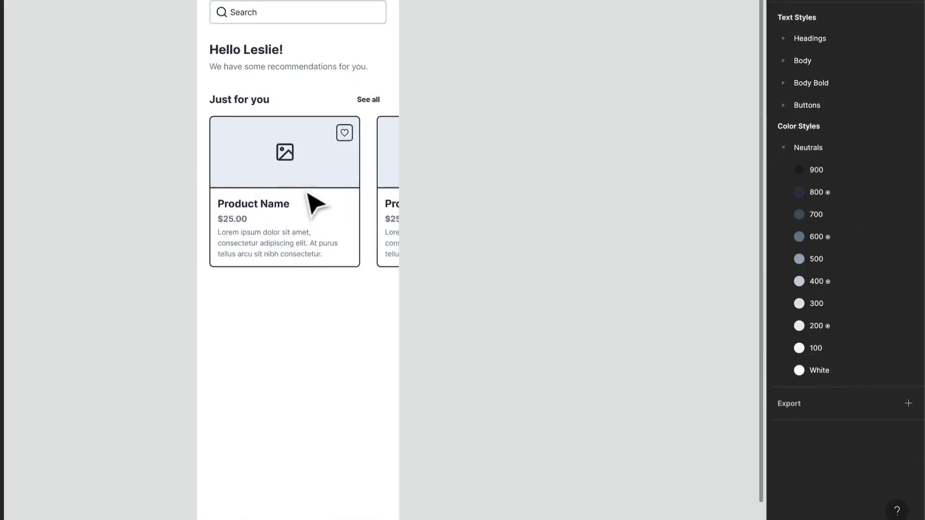
pyautogui.click(339, 151)
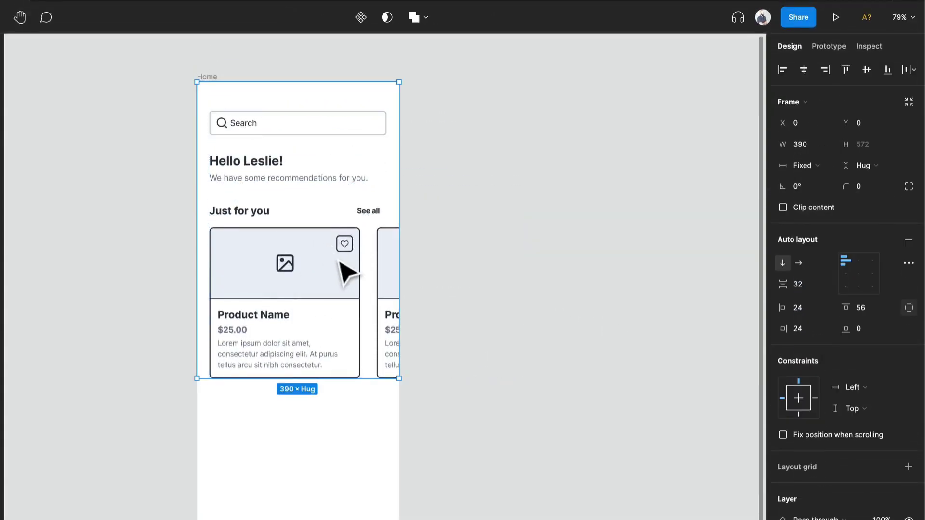
pyautogui.click(351, 222)
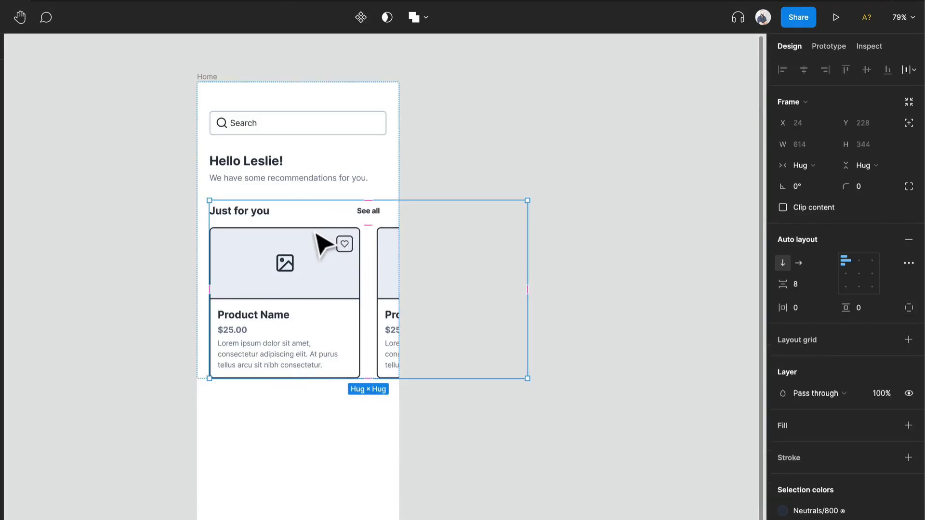
pyautogui.hotkey('ctrl', 'v')
pyautogui.doubleClick(367, 345)
pyautogui.doubleClick(368, 345)
pyautogui.write('Deals')
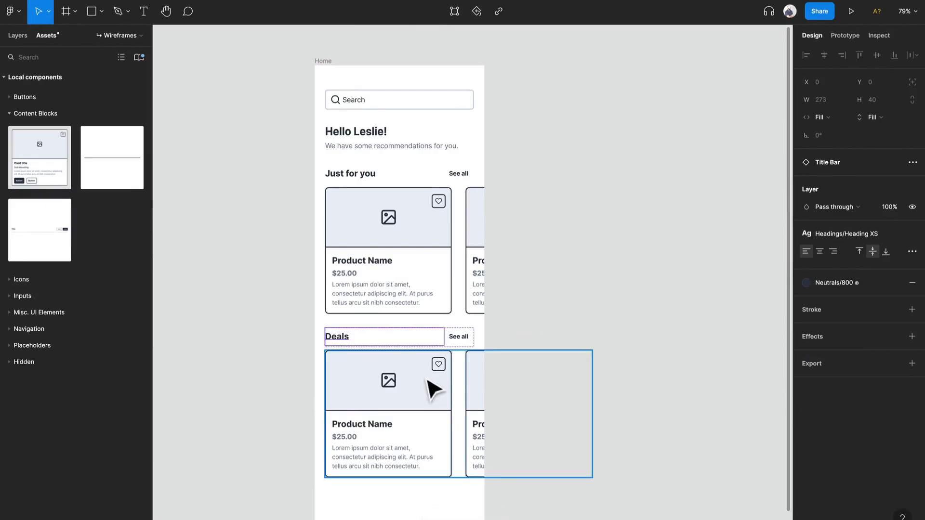
pyautogui.click(418, 385)
pyautogui.click(554, 314)
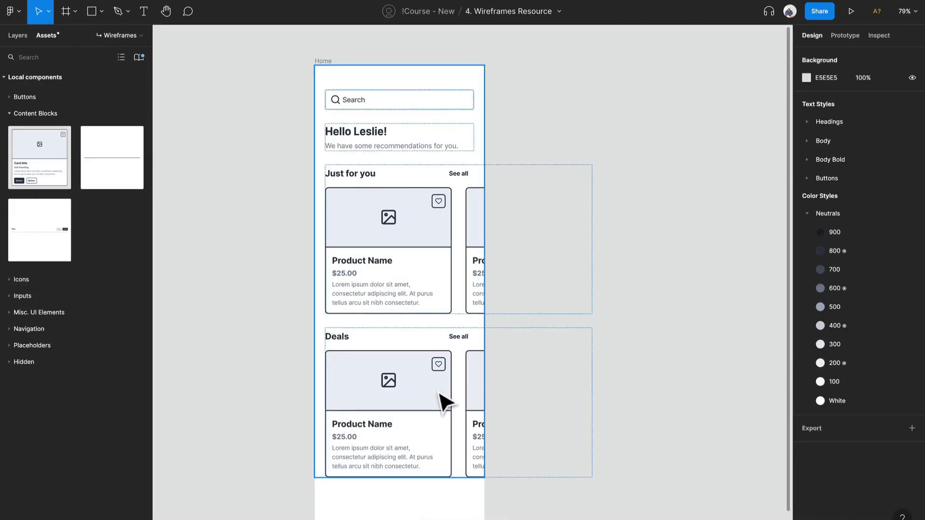
# Set the horizontal resizing of the Deals section and of its card row to Fill container.
pyautogui.click(439, 392)
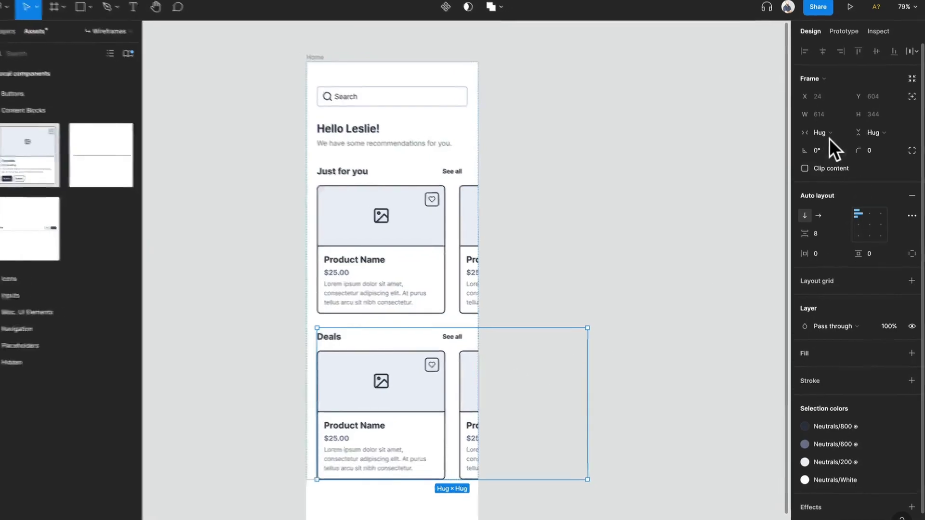
pyautogui.click(824, 136)
pyautogui.click(814, 158)
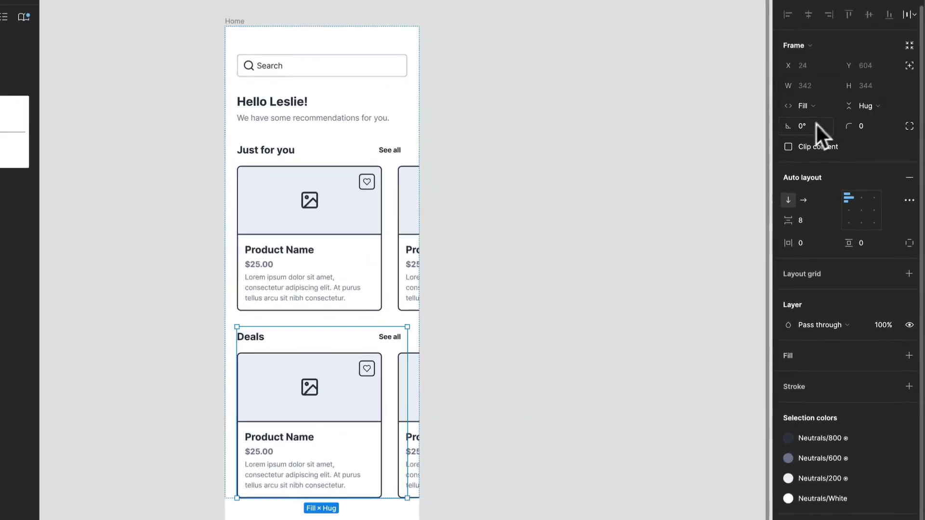
pyautogui.click(356, 405)
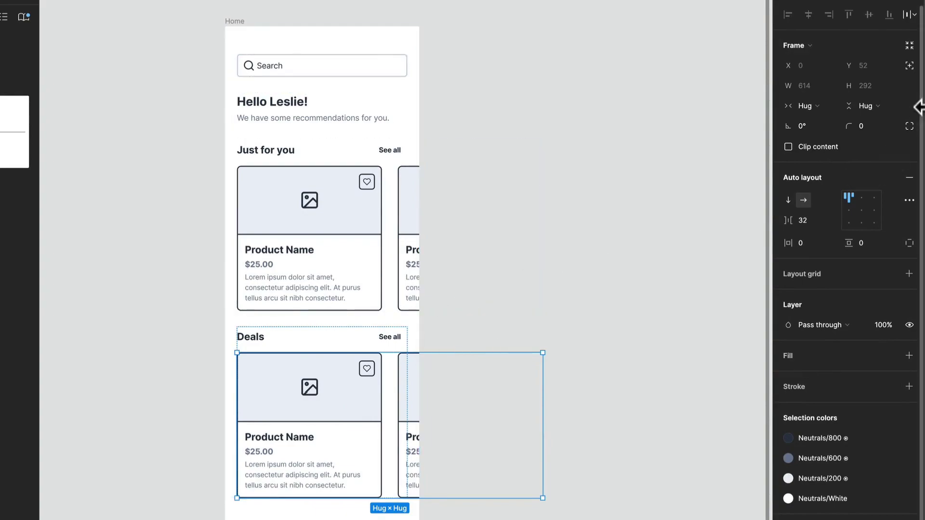
pyautogui.click(825, 107)
pyautogui.click(823, 120)
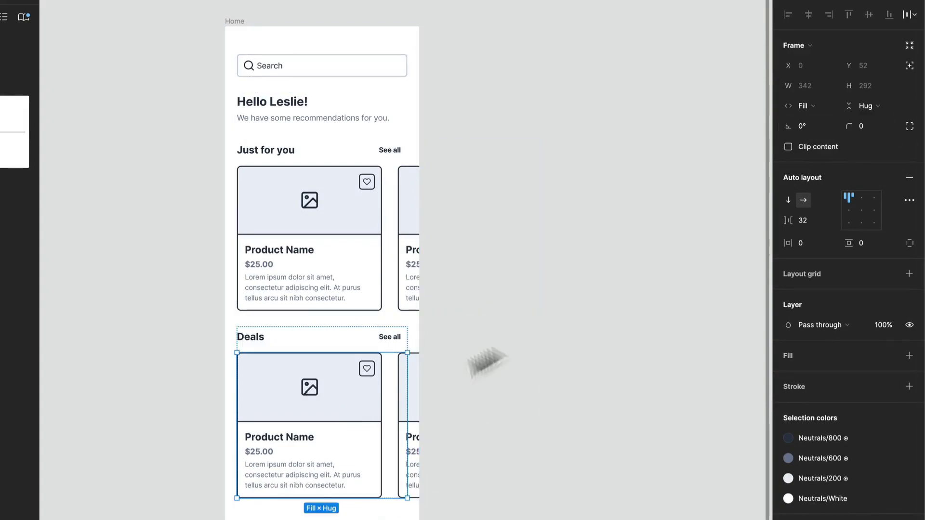
# Make both Deals cards fill the row's width and turn off their Content property.
pyautogui.click(350, 418)
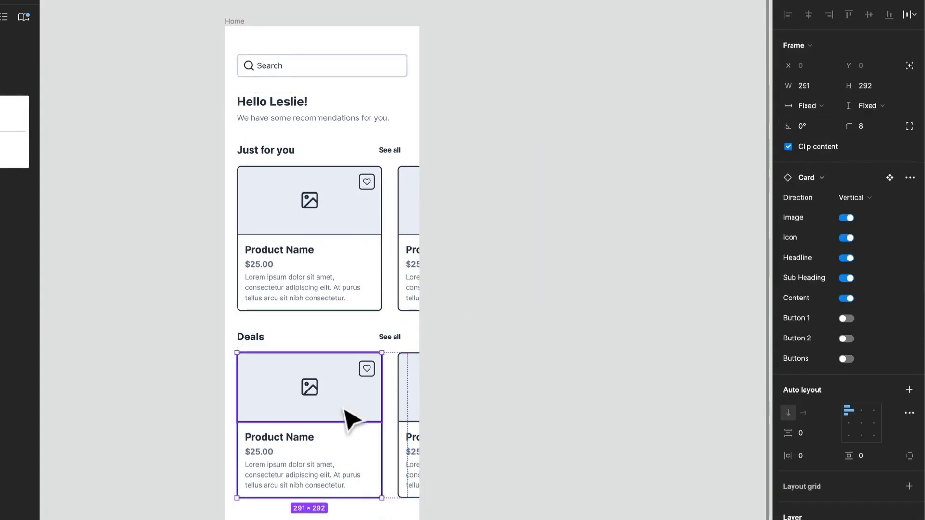
pyautogui.hotkey('ctrl', 'a')
pyautogui.click(806, 100)
pyautogui.click(811, 139)
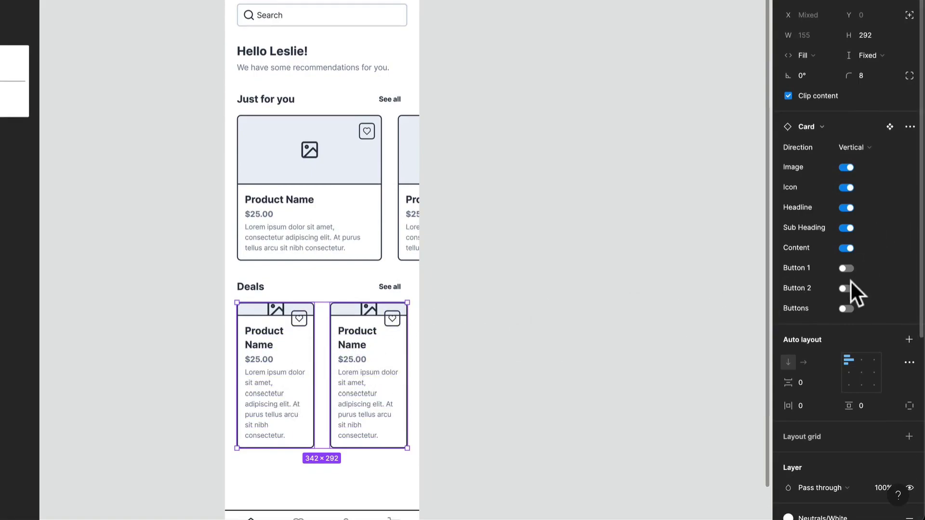
pyautogui.click(846, 248)
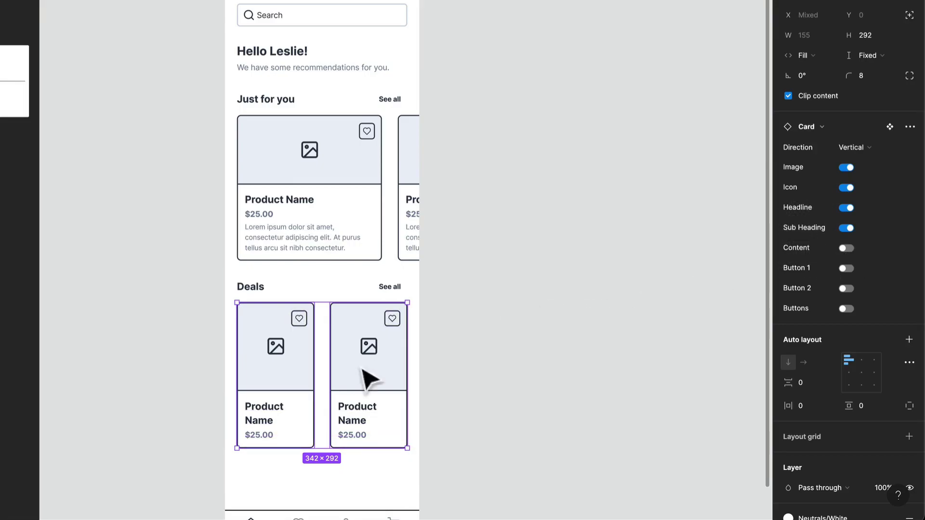
pyautogui.hotkey('shift', 'a')
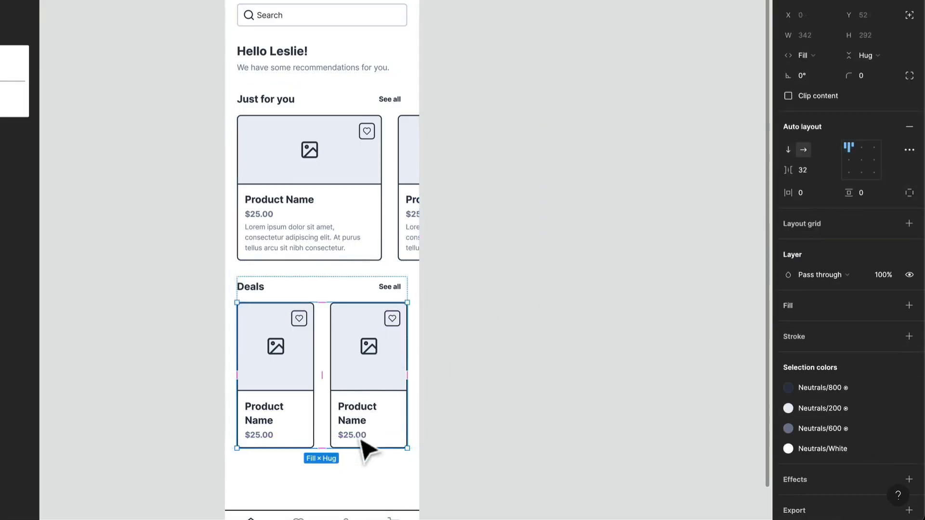
pyautogui.moveTo(353, 447); pyautogui.dragTo(359, 384)
pyautogui.hotkey('ctrl', 'z')
pyautogui.hotkey('ctrl', 'z')
pyautogui.hotkey('ctrl', 'z')
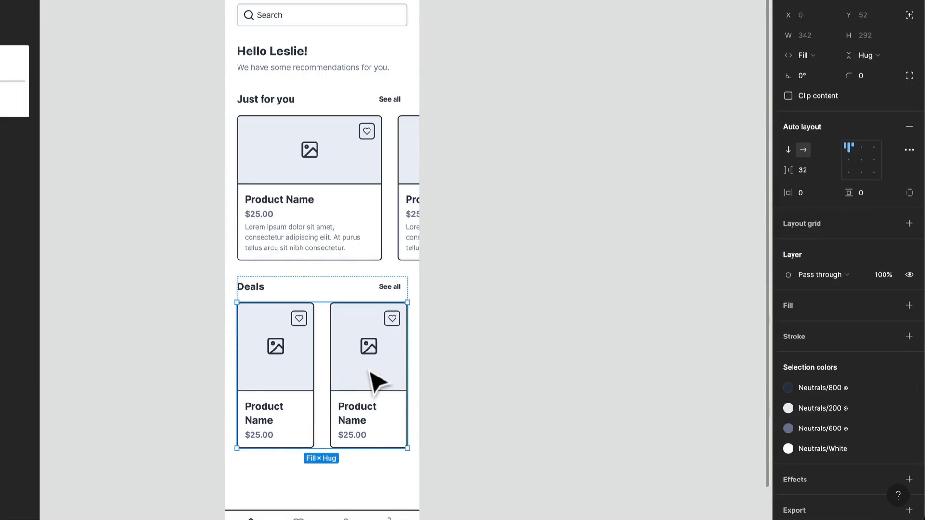
pyautogui.click(522, 384)
pyautogui.hotkey('ctrl', 'shift', 'z')
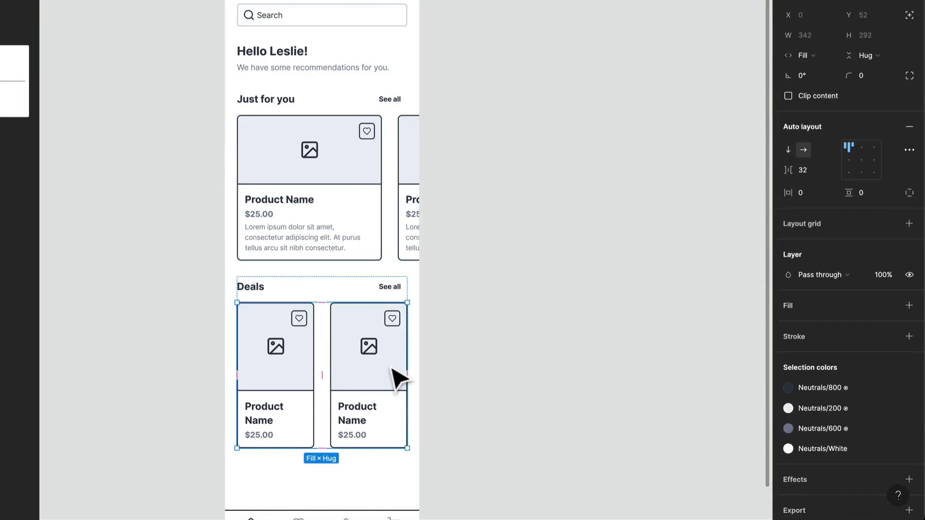
# Shorten both Deals cards to a height of 224 and apply the Heading XXS text style to their product names.
pyautogui.click(398, 378)
pyautogui.hotkey('ctrl', 'a')
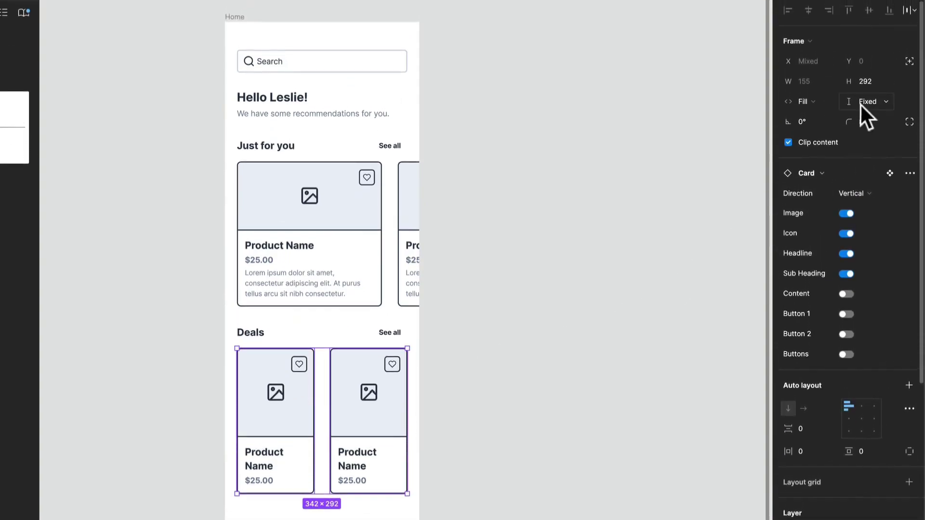
pyautogui.moveTo(317, 493); pyautogui.dragTo(323, 462)
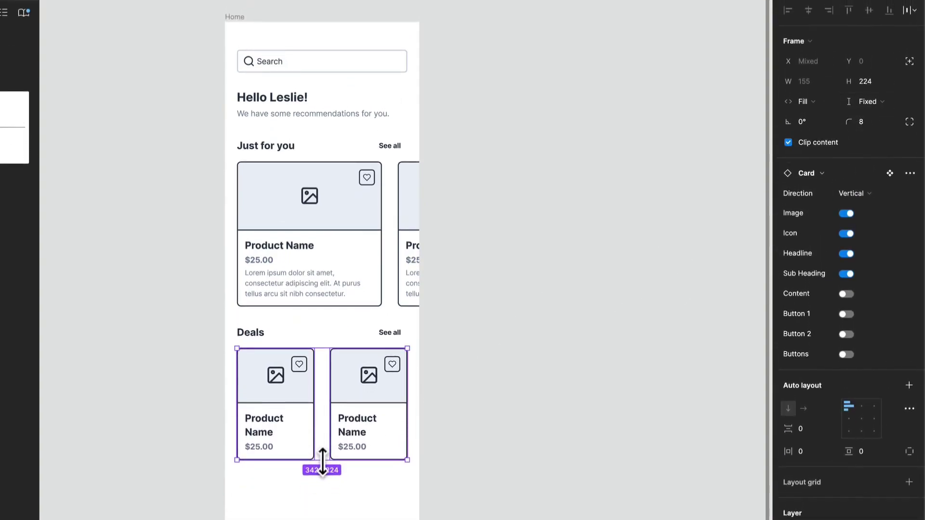
pyautogui.doubleClick(362, 432)
pyautogui.click(345, 433)
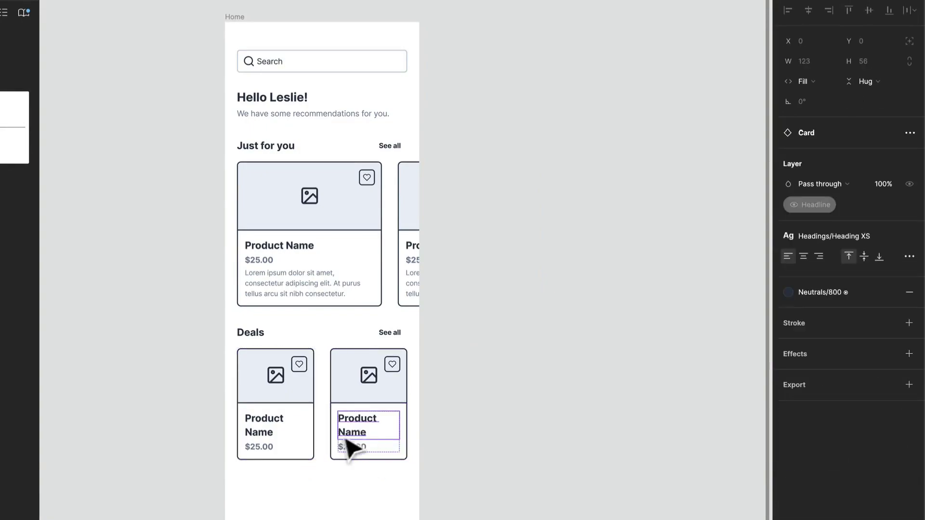
pyautogui.keyDown('shift'); pyautogui.click(274, 434); pyautogui.keyUp('shift')
pyautogui.keyDown('shift'); pyautogui.doubleClick(273, 429); pyautogui.keyUp('shift')
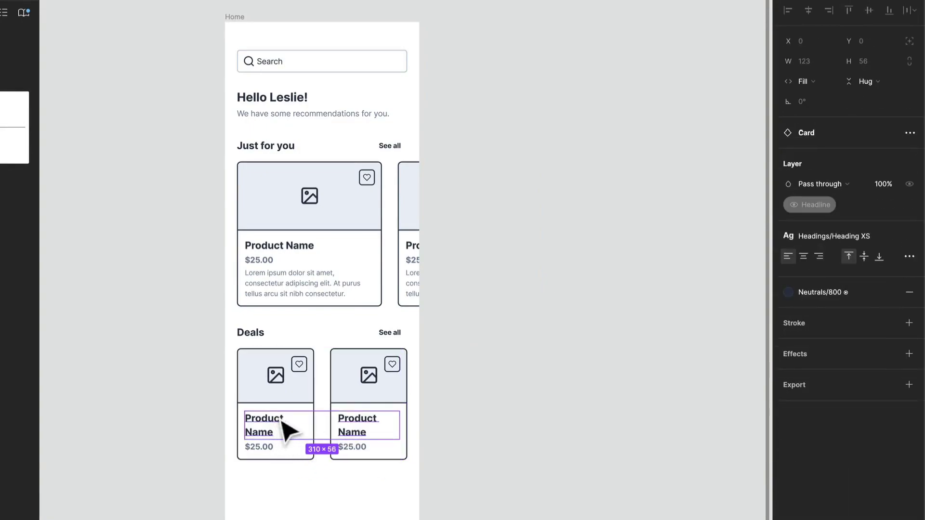
pyautogui.click(863, 239)
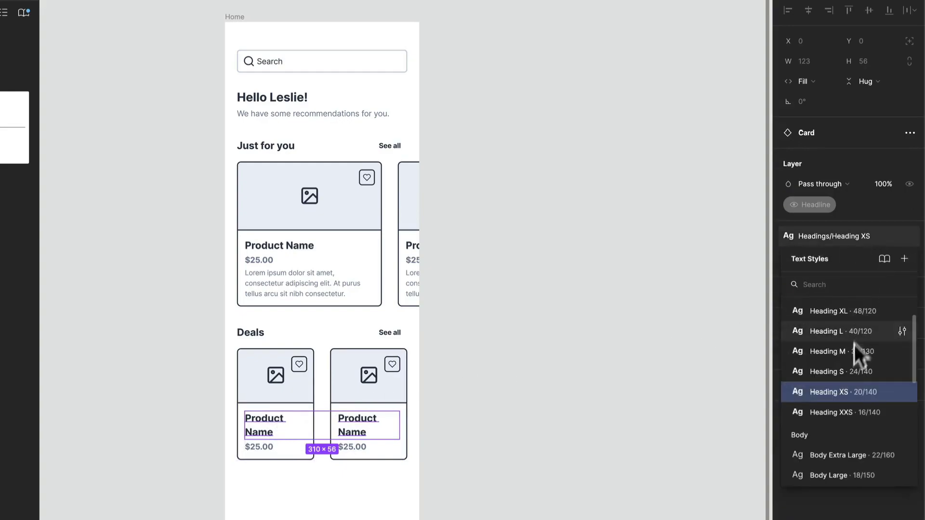
pyautogui.click(841, 410)
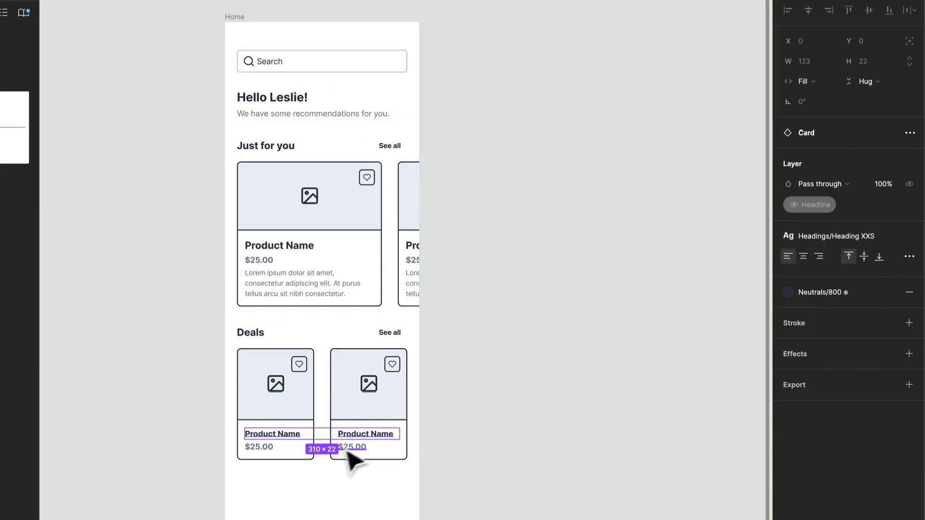
pyautogui.click(452, 400)
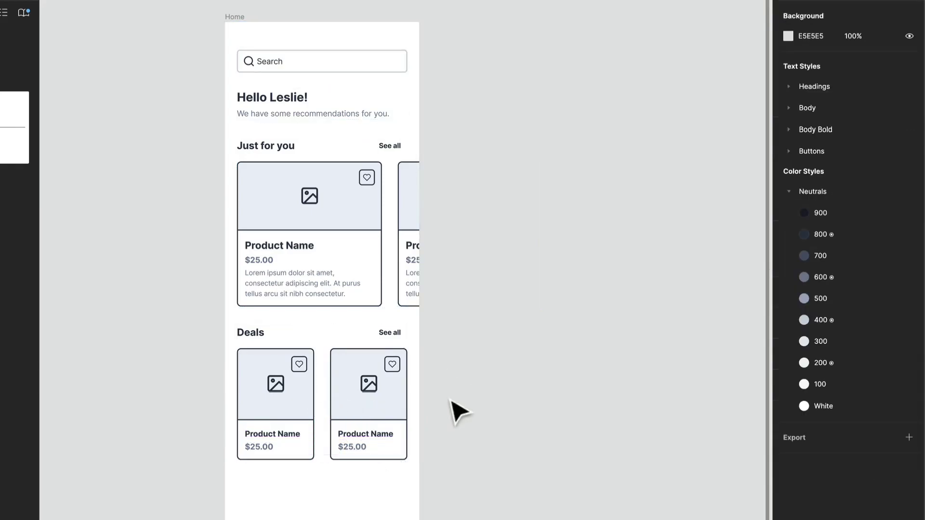
# Reduce the height of both Deals cards to about 189.
pyautogui.doubleClick(368, 391)
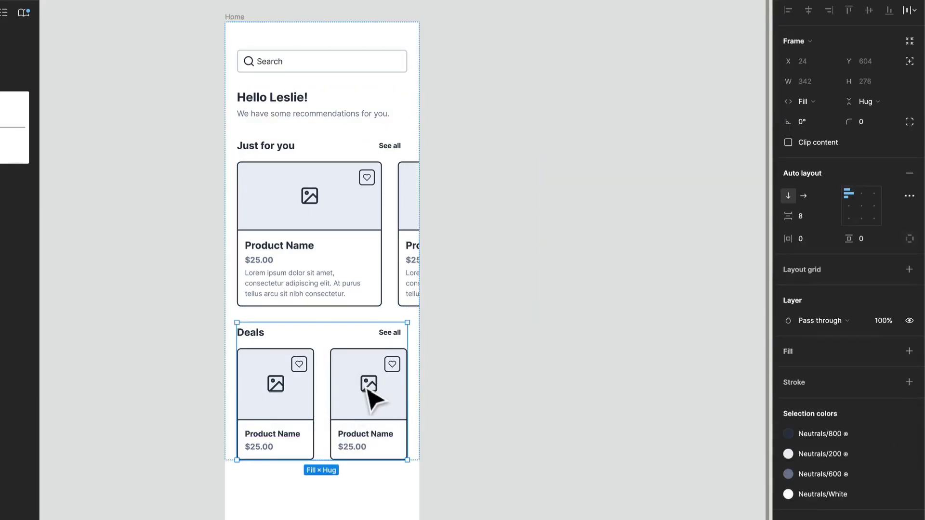
pyautogui.click(356, 446)
pyautogui.hotkey('ctrl', 'a')
pyautogui.moveTo(345, 460); pyautogui.dragTo(346, 441)
pyautogui.scroll(-2, 351, 447)
pyautogui.press('Escape')
# Duplicate the Deals card row and wrap both rows in a vertical auto layout frame with 16 spacing.
pyautogui.click(327, 355)
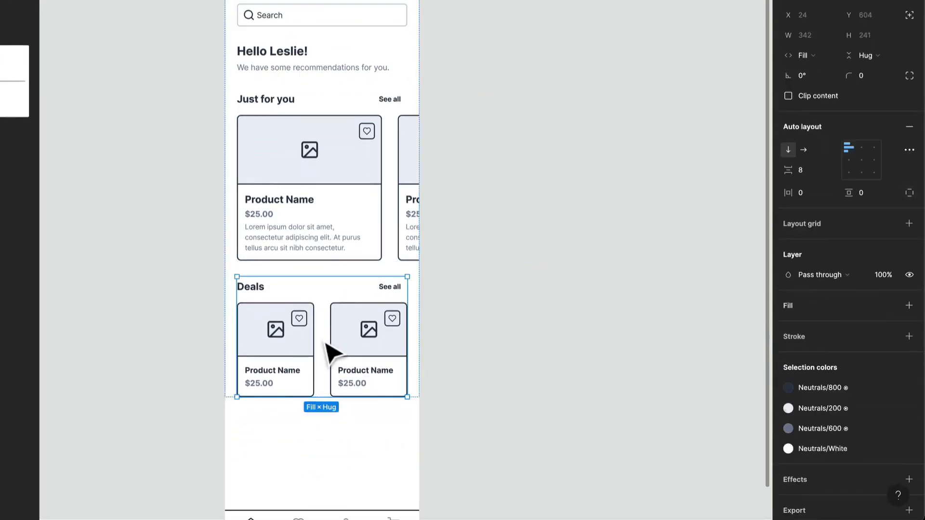
pyautogui.hotkey('ctrl', 'v')
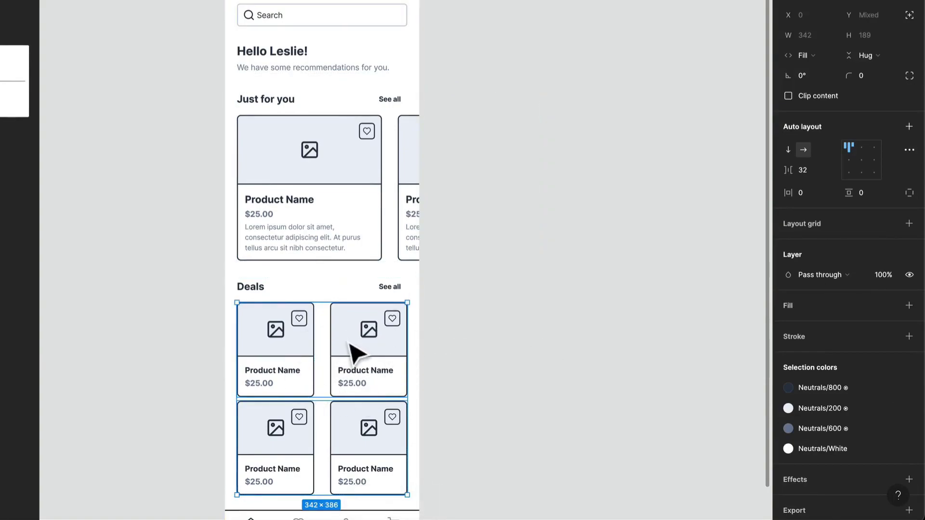
pyautogui.hotkey('shift', 'a')
pyautogui.click(805, 170)
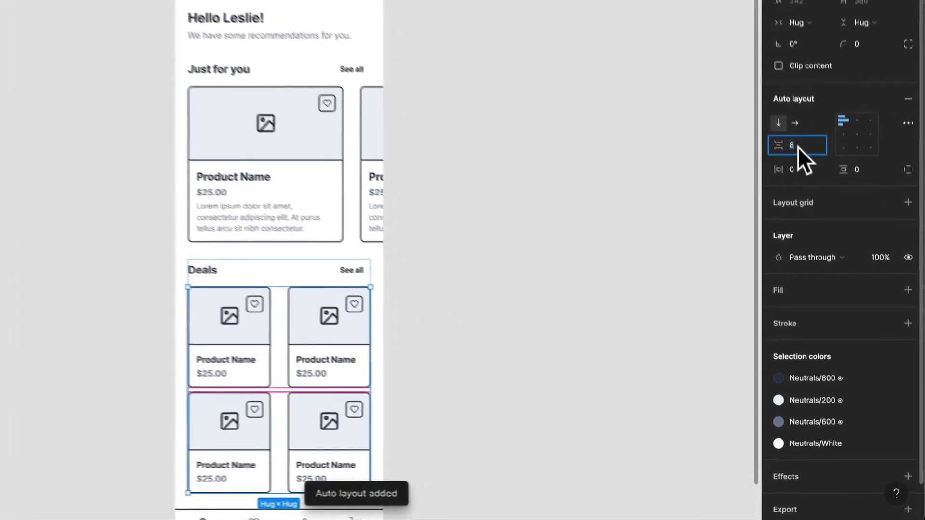
pyautogui.write('16')
pyautogui.press('Return')
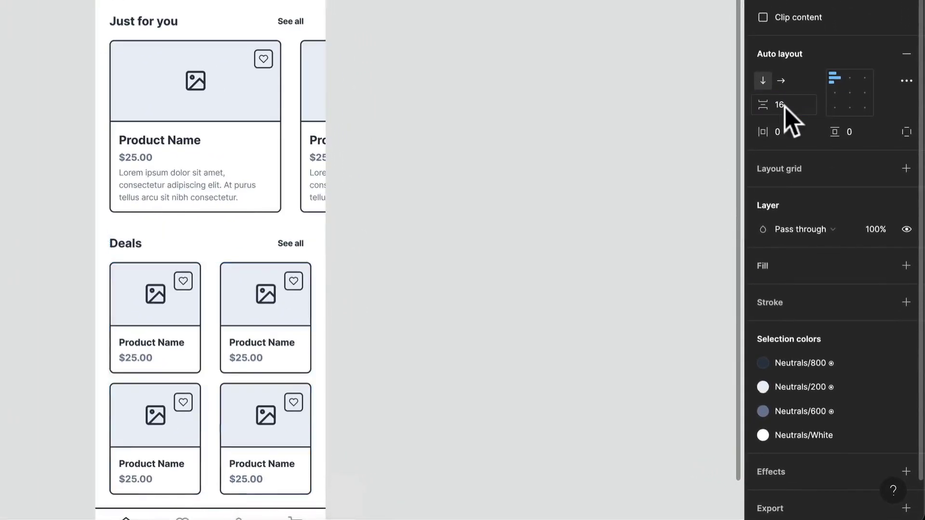
# Set the horizontal spacing between the cards in both Deals rows to 16.
pyautogui.click(278, 330)
pyautogui.keyDown('shift'); pyautogui.click(264, 451); pyautogui.keyUp('shift')
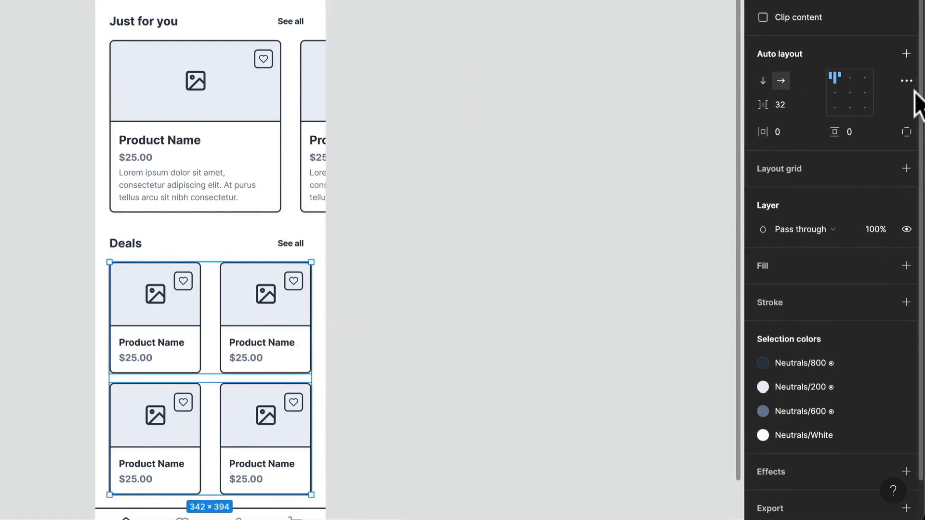
pyautogui.click(790, 104)
pyautogui.write('16')
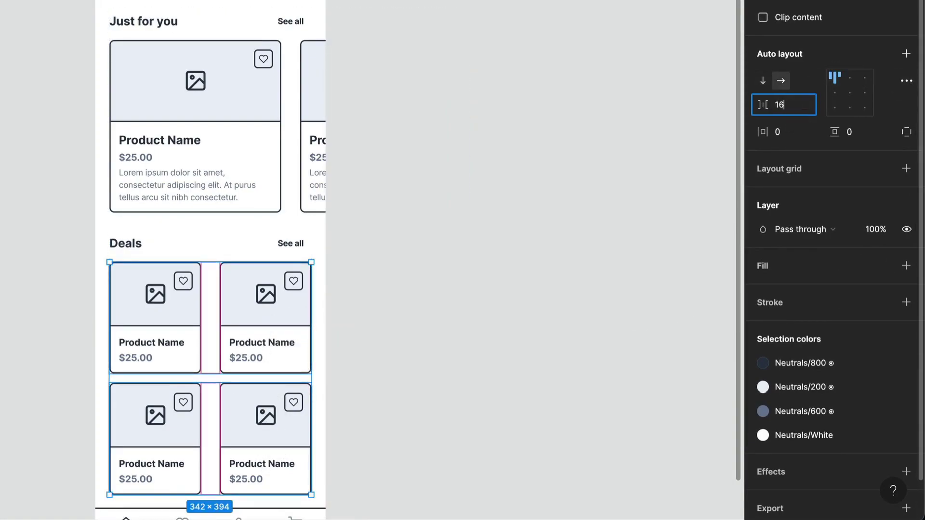
pyautogui.press('Return')
pyautogui.click(385, 311)
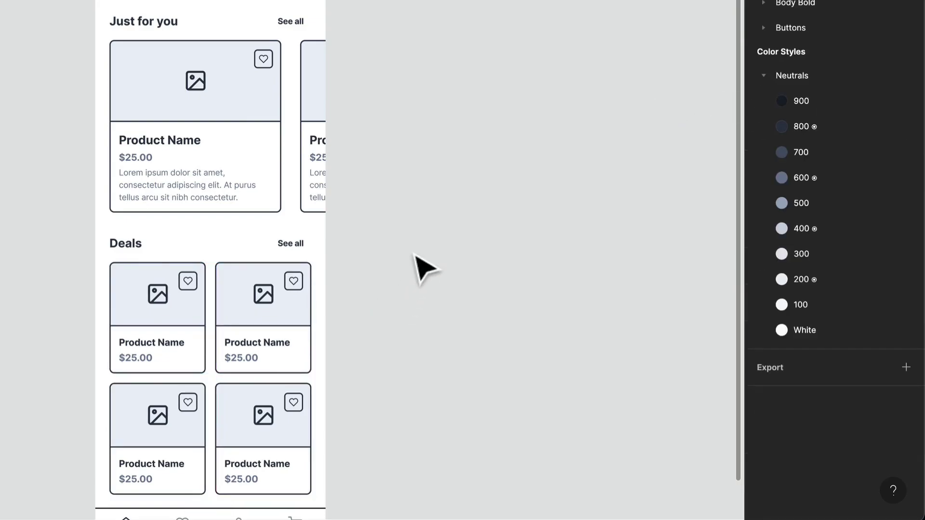
# Extend the Home frame downward to a height of about 1443.
pyautogui.scroll(-5, 424, 270)
pyautogui.rightClick(306, 255)
pyautogui.press('Escape')
pyautogui.moveTo(294, 306); pyautogui.dragTo(292, 479)
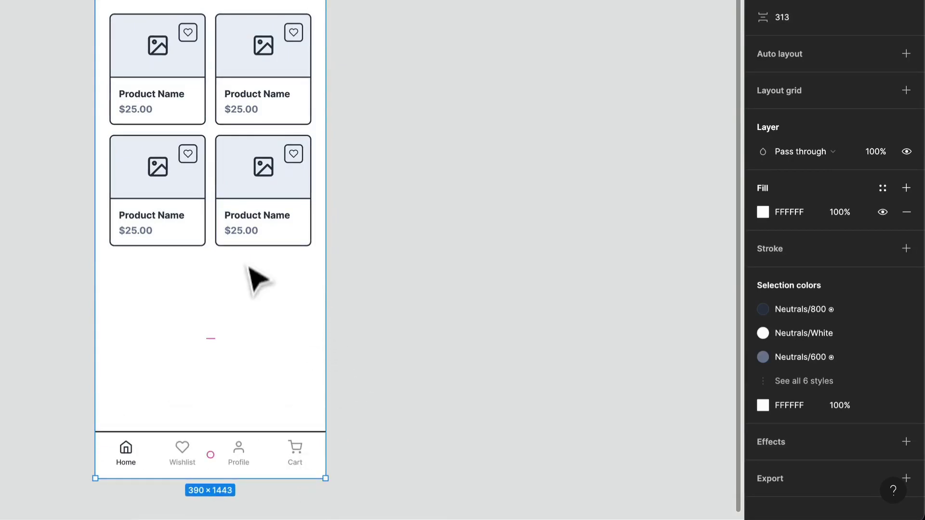
# Duplicate the Deals section below the original and remove the second card row from the copy.
pyautogui.click(210, 46)
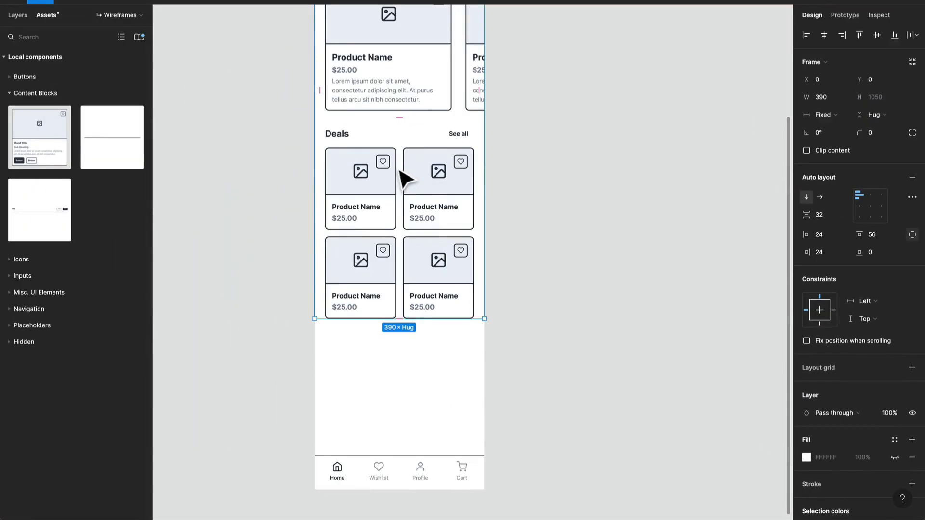
pyautogui.click(403, 158)
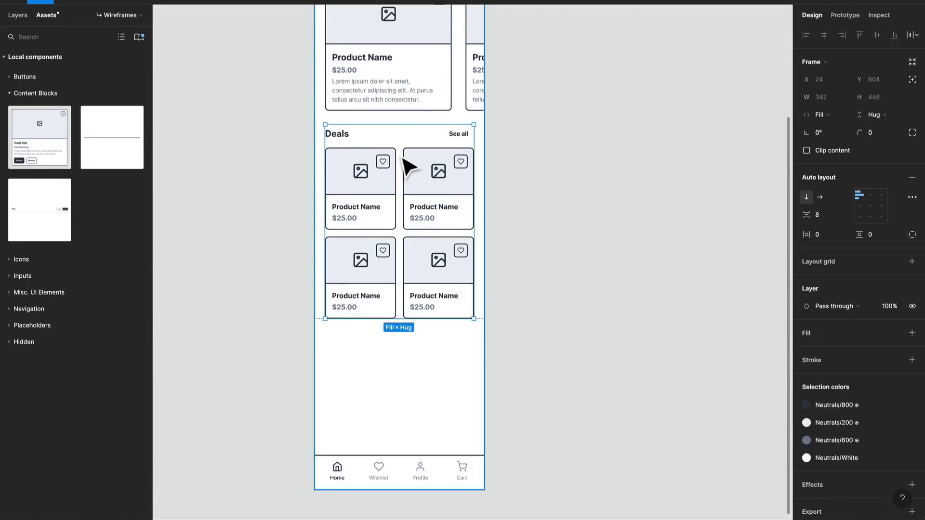
pyautogui.hotkey('ctrl', 'v')
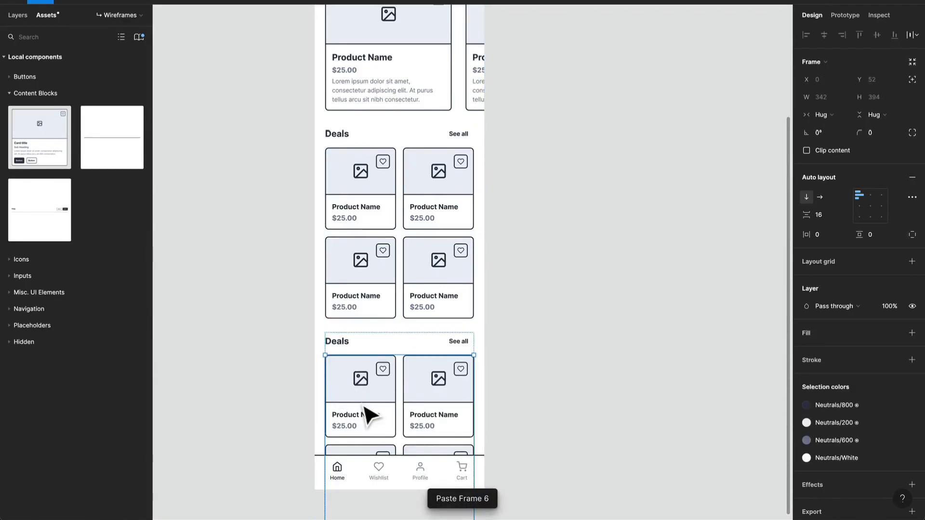
pyautogui.press('Escape')
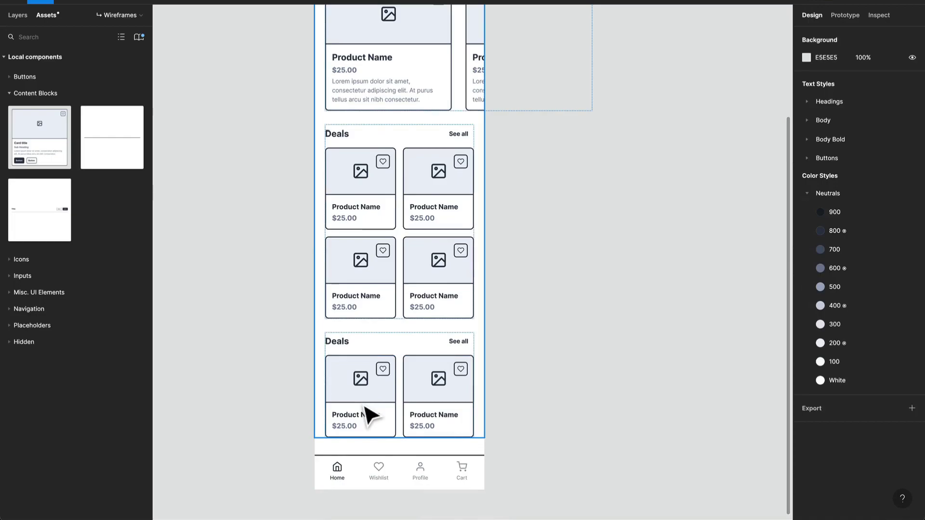
# Change the title of the duplicated Deals section to "Categories".
pyautogui.click(365, 408)
pyautogui.click(365, 408)
pyautogui.click(352, 346)
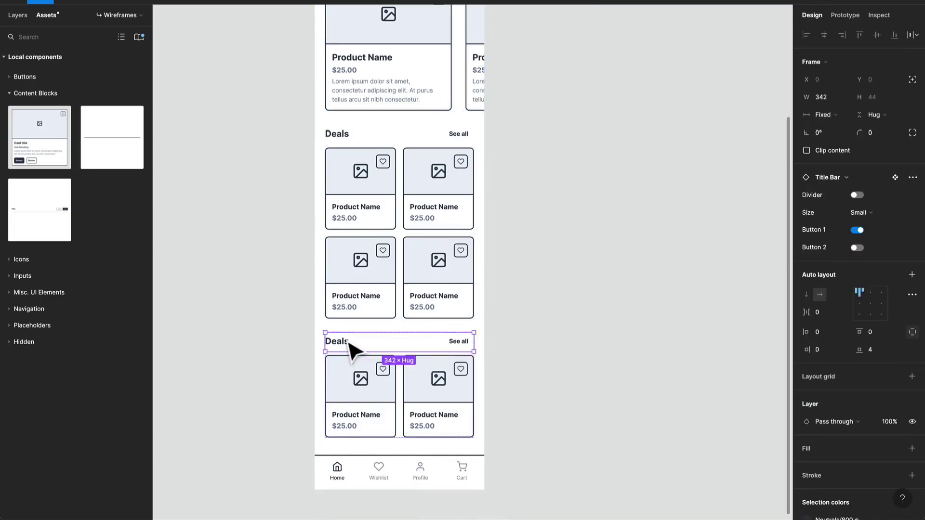
pyautogui.click(349, 343)
pyautogui.doubleClick(347, 341)
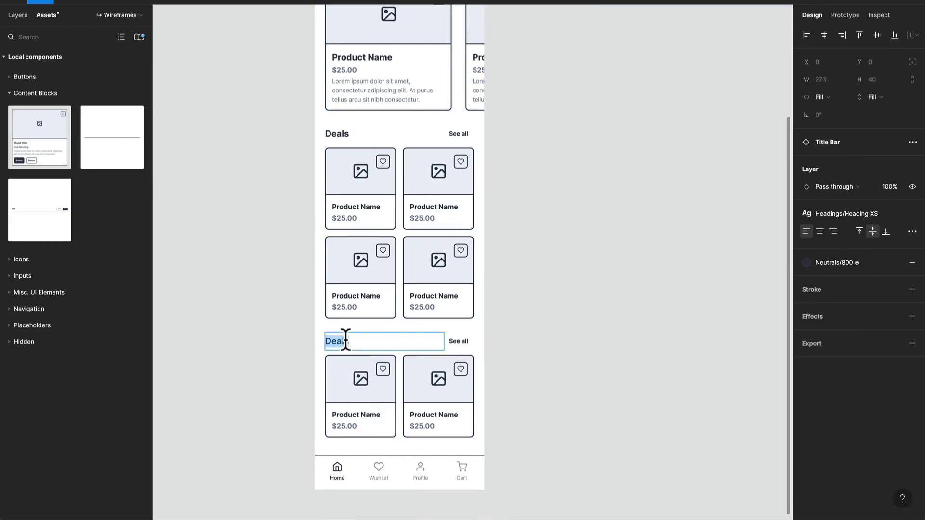
pyautogui.write('Categories')
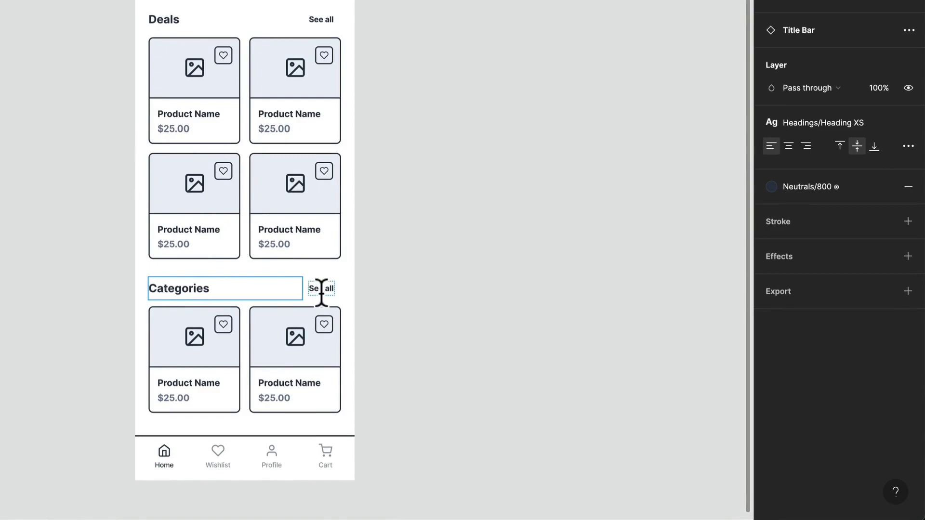
pyautogui.press('Escape')
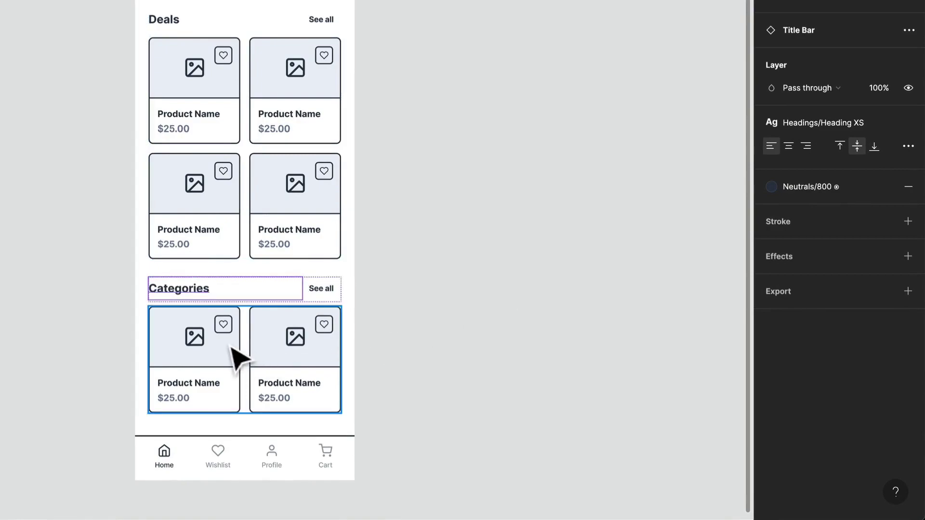
# Turn off the image, icon and sub heading on both Categories cards, keeping only the headline.
pyautogui.click(230, 360)
pyautogui.click(231, 361)
pyautogui.keyDown('shift'); pyautogui.click(284, 363); pyautogui.keyUp('shift')
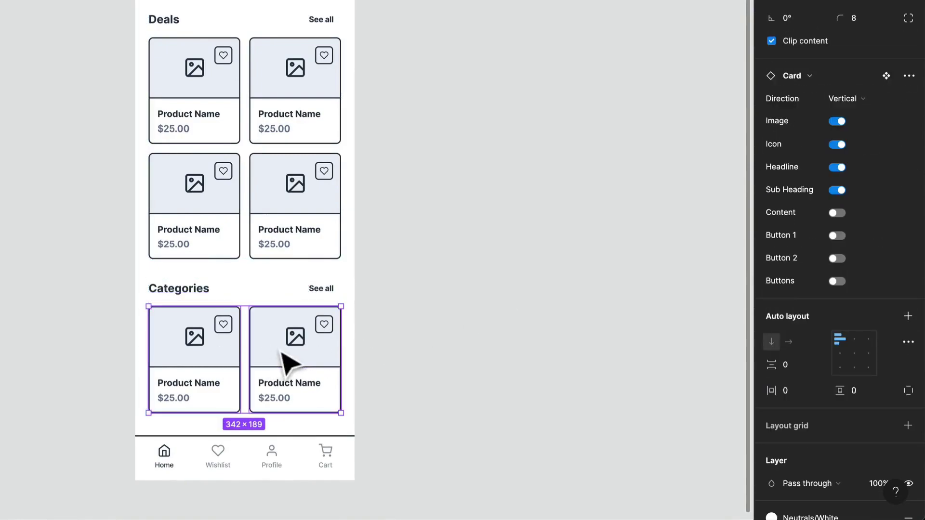
pyautogui.click(839, 121)
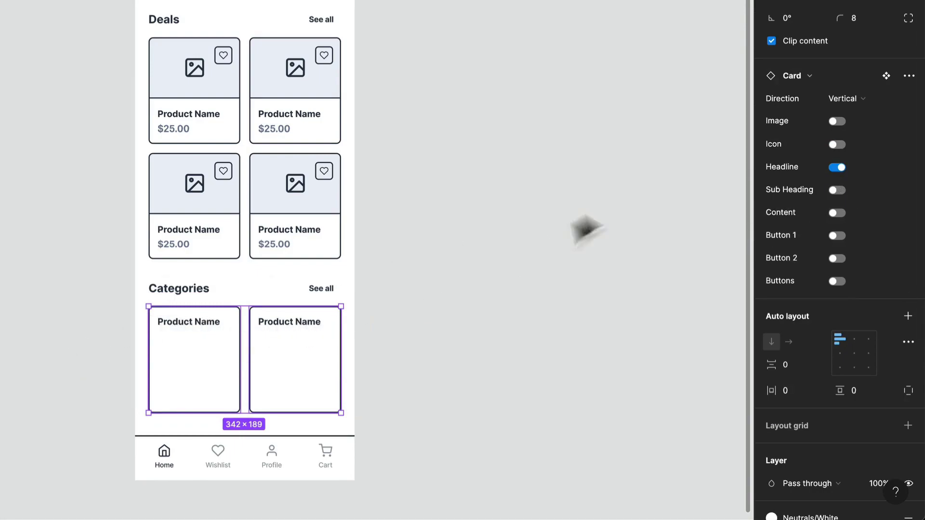
# Center the contents of both Categories cards and center-align their headline text.
pyautogui.click(854, 353)
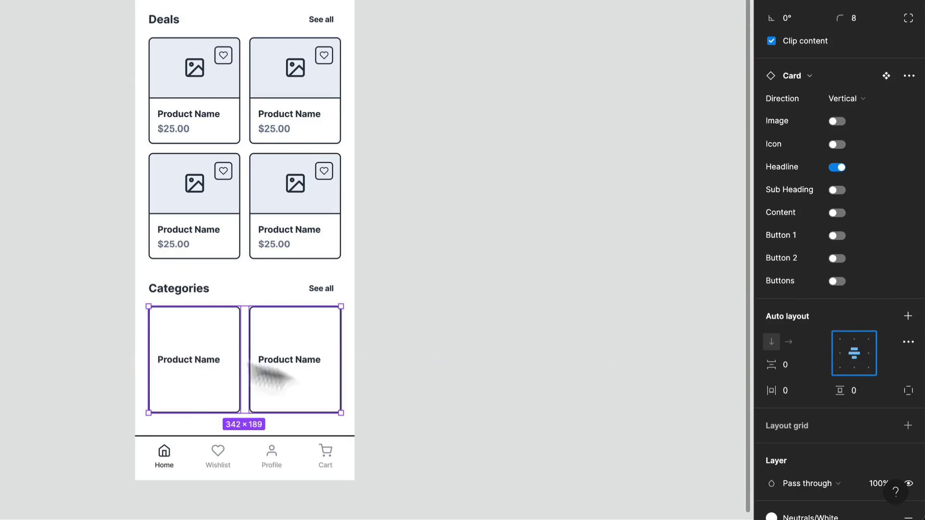
pyautogui.click(305, 373)
pyautogui.click(304, 374)
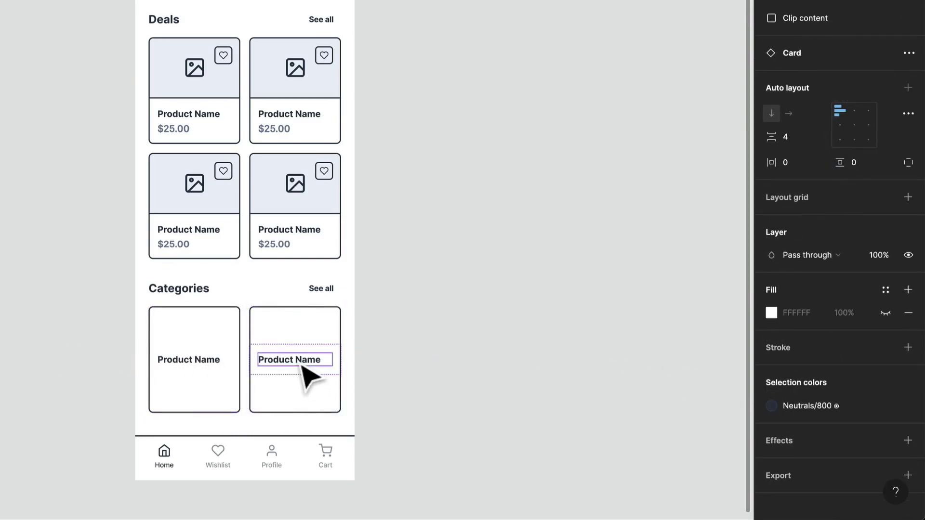
pyautogui.keyDown('shift'); pyautogui.click(183, 368); pyautogui.keyUp('shift')
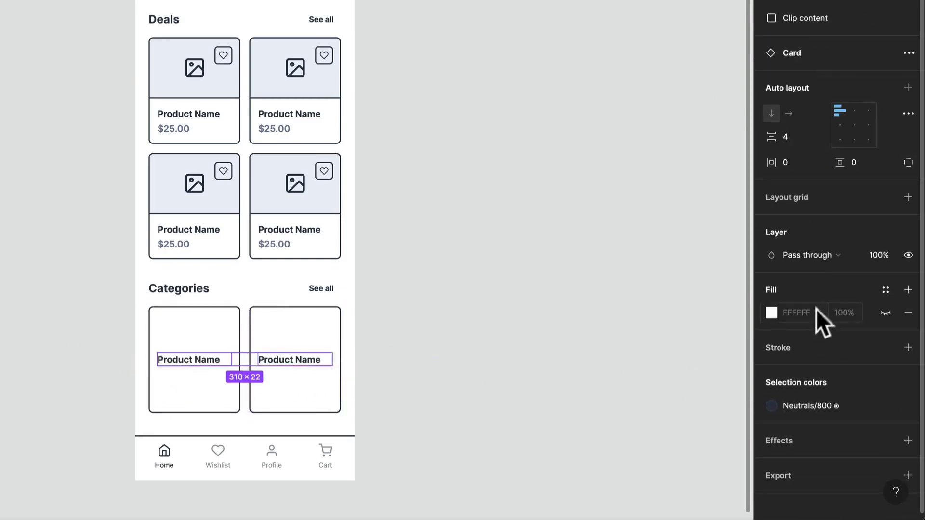
pyautogui.click(848, 122)
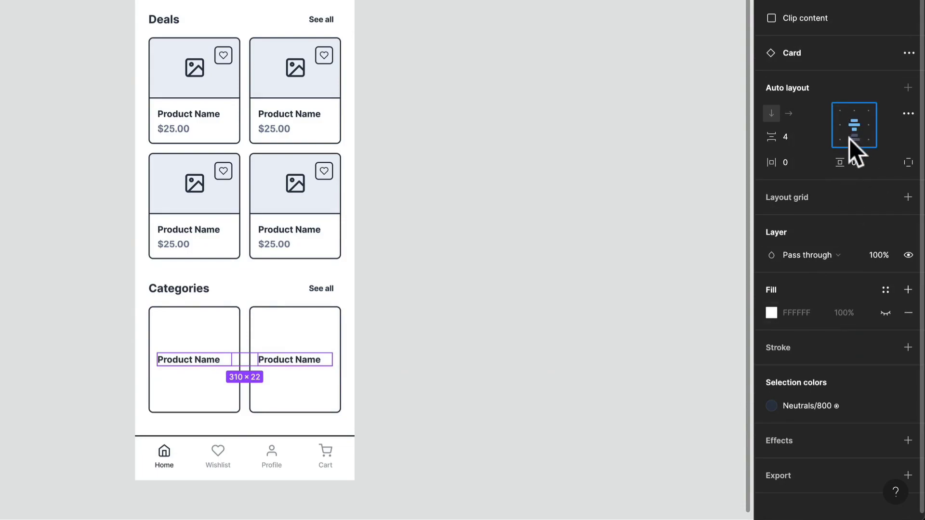
pyautogui.click(197, 371)
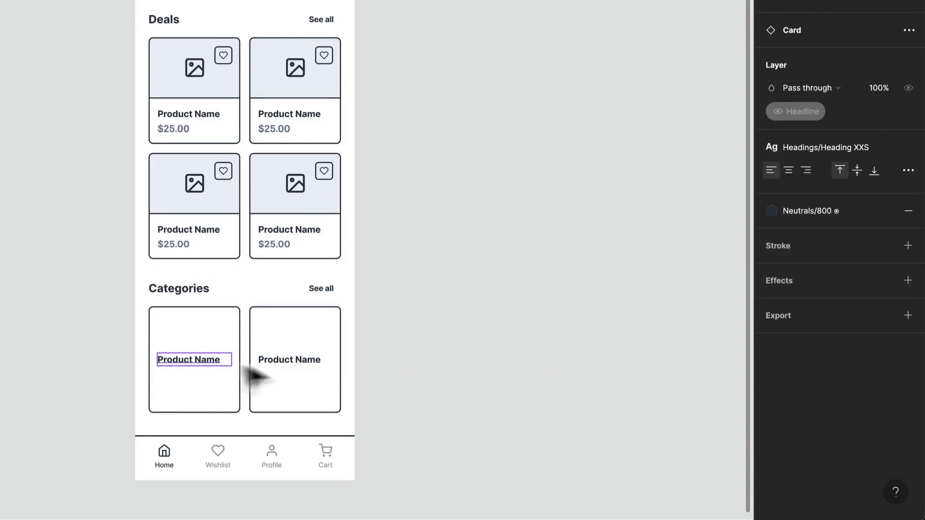
pyautogui.keyDown('shift'); pyautogui.click(311, 373); pyautogui.keyUp('shift')
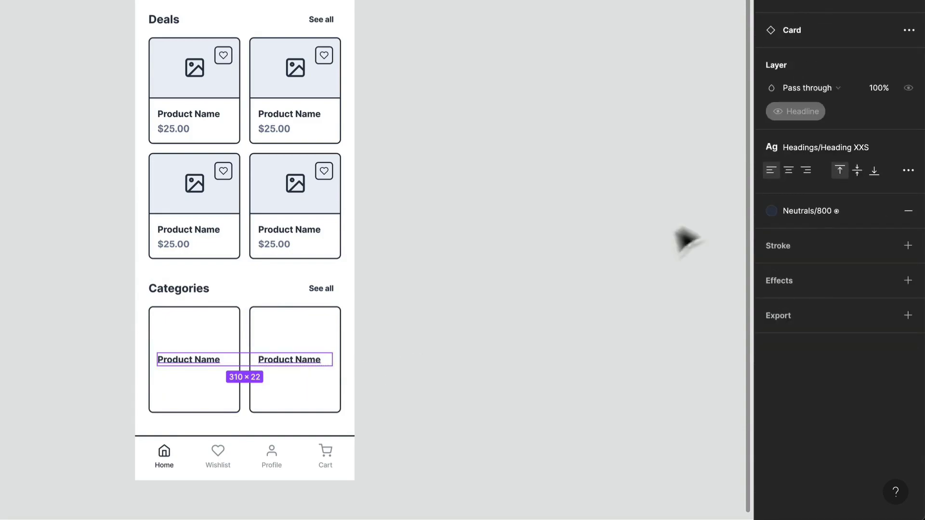
pyautogui.click(789, 171)
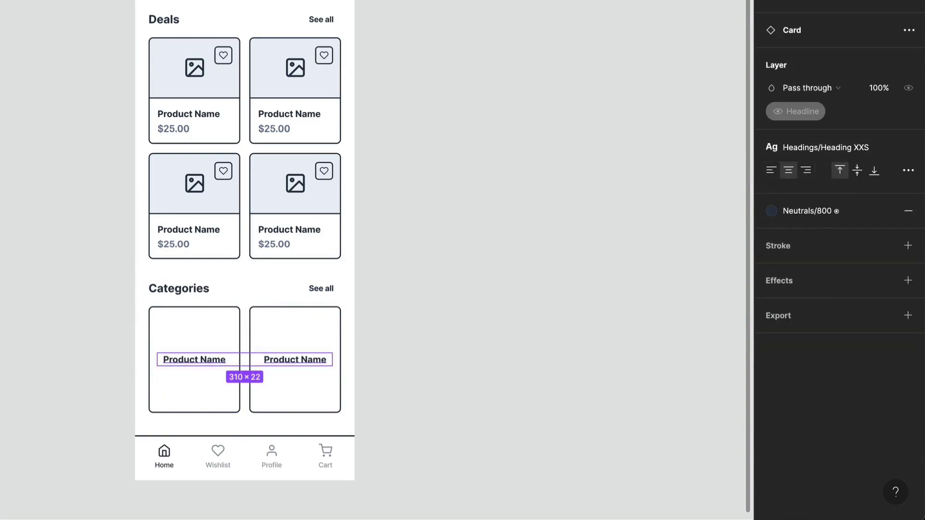
# Reduce the height of both Categories cards to about 148 and add a third copy of the card to the row.
pyautogui.click(236, 340)
pyautogui.keyDown('shift'); pyautogui.click(277, 338); pyautogui.keyUp('shift')
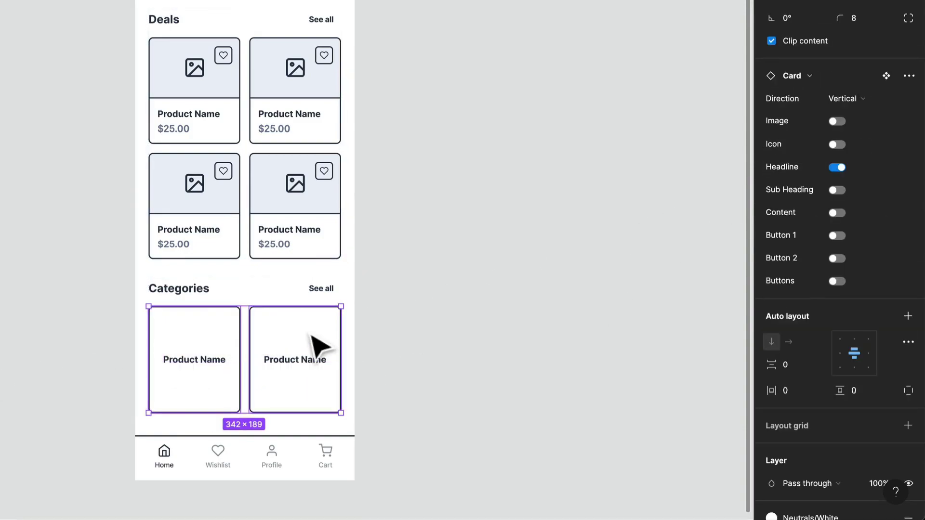
pyautogui.moveTo(291, 415); pyautogui.dragTo(294, 391)
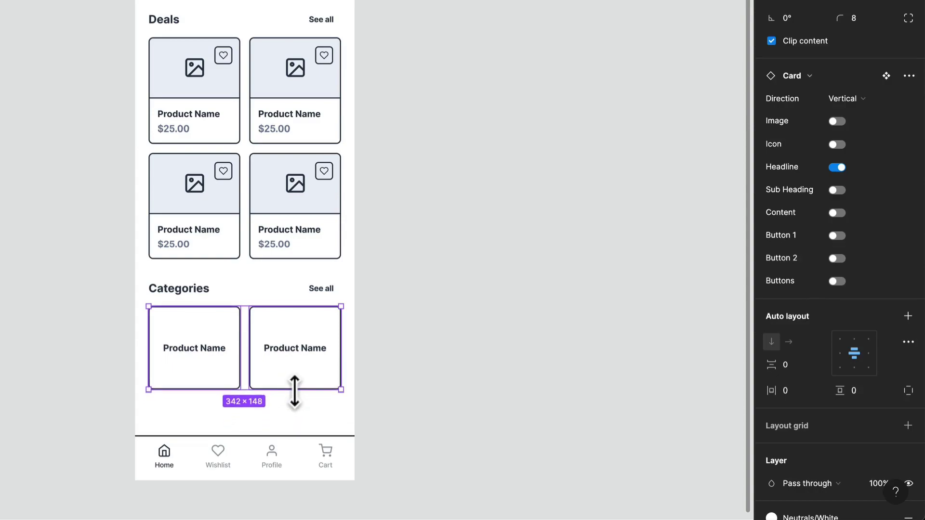
pyautogui.click(310, 385)
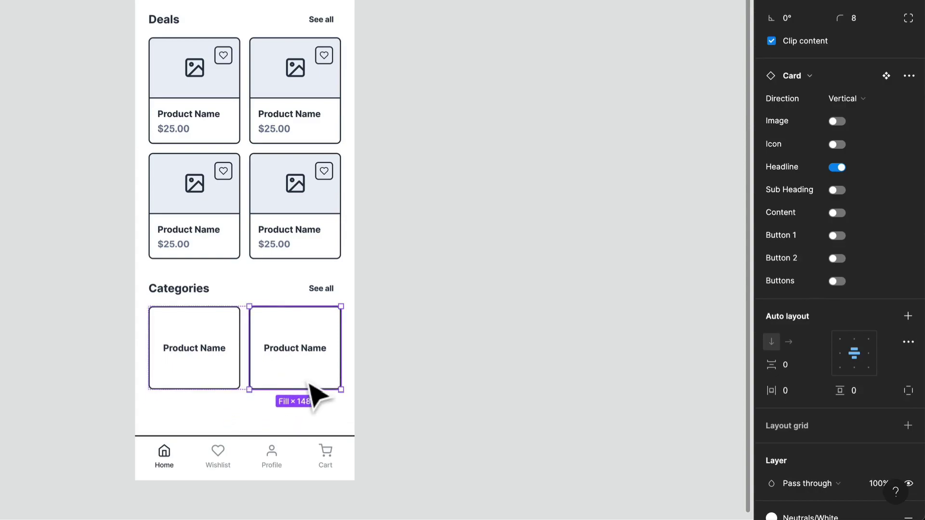
pyautogui.hotkey('ctrl', 'v')
pyautogui.click(473, 362)
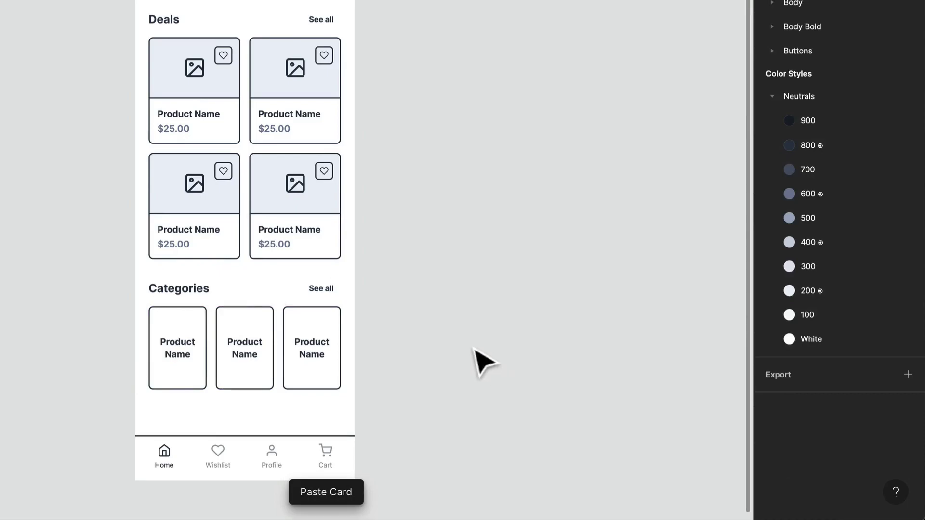
# Set the Categories section frame's horizontal resizing to hug its contents.
pyautogui.click(307, 352)
pyautogui.click(797, 68)
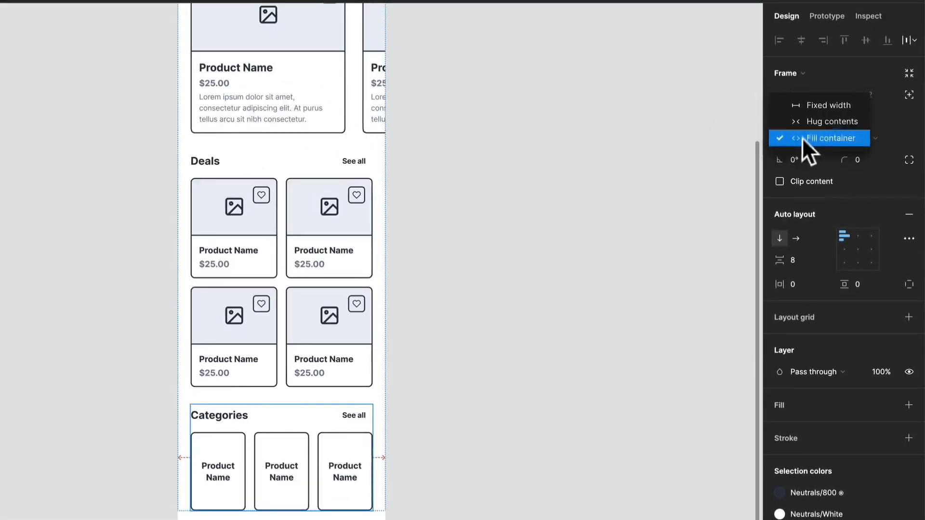
pyautogui.click(814, 122)
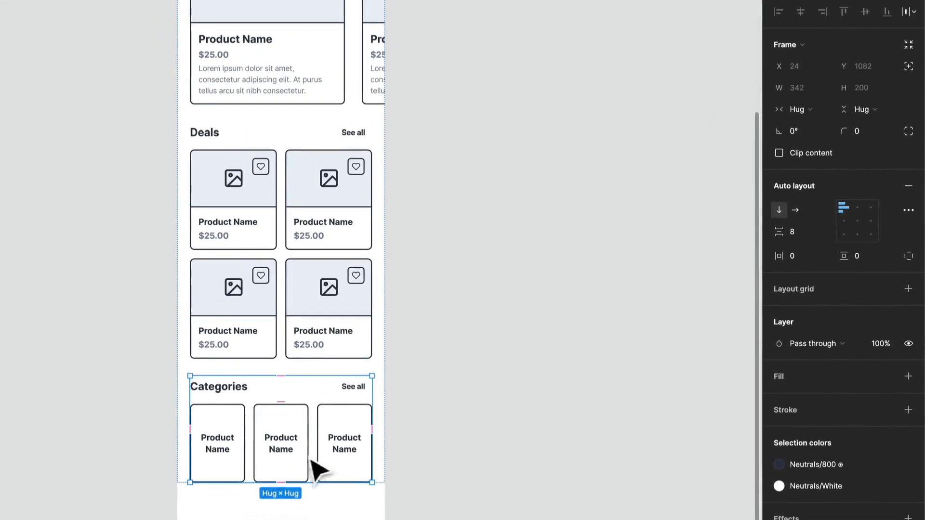
pyautogui.click(354, 439)
pyautogui.click(811, 106)
pyautogui.click(811, 108)
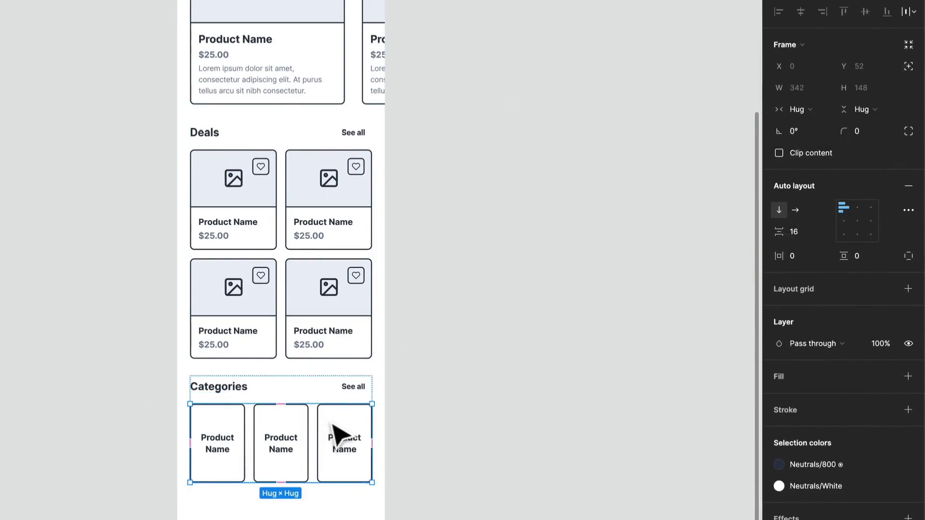
# Ungroup the redundant Frame 6 wrapper around the Categories card row.
pyautogui.click(301, 441)
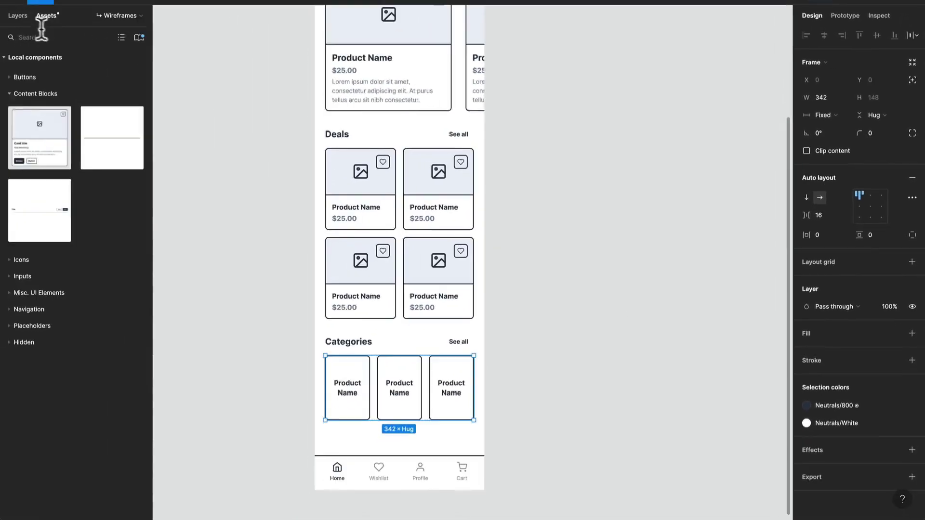
pyautogui.click(21, 15)
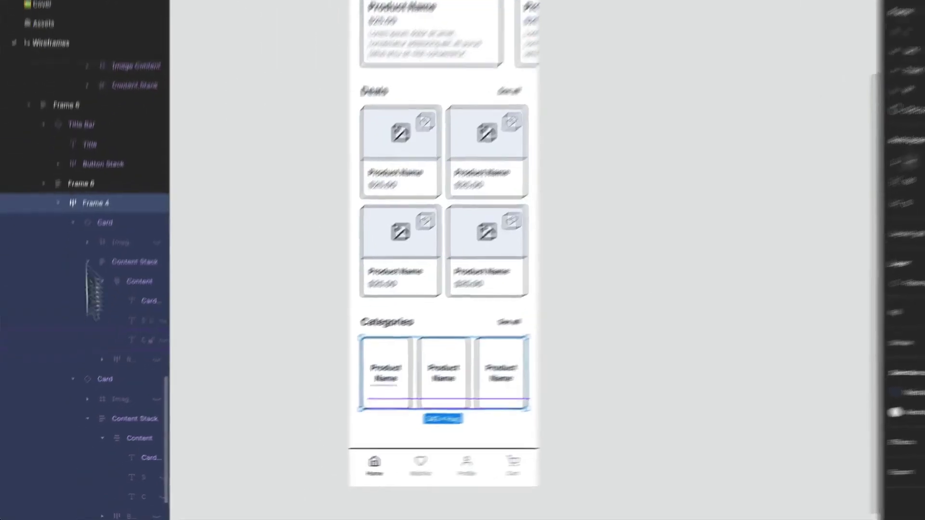
pyautogui.scroll(10, 91, 116)
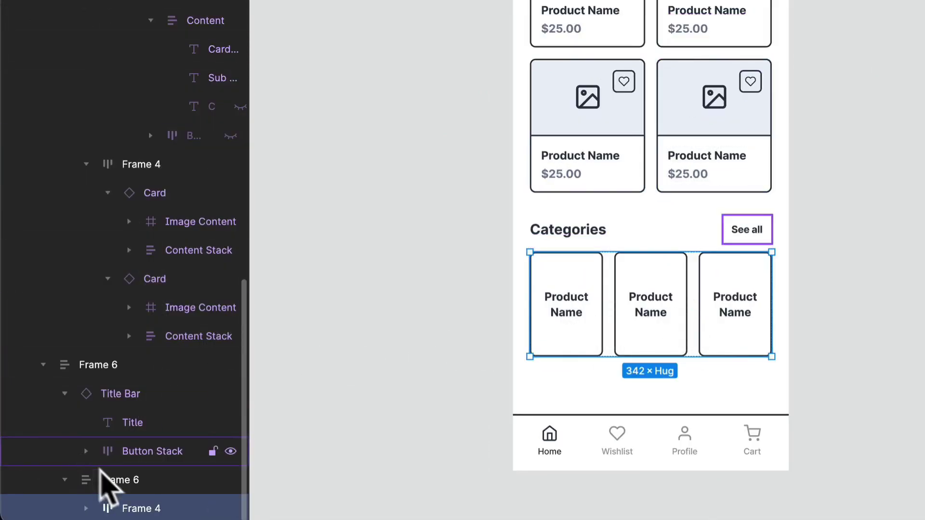
pyautogui.click(104, 481)
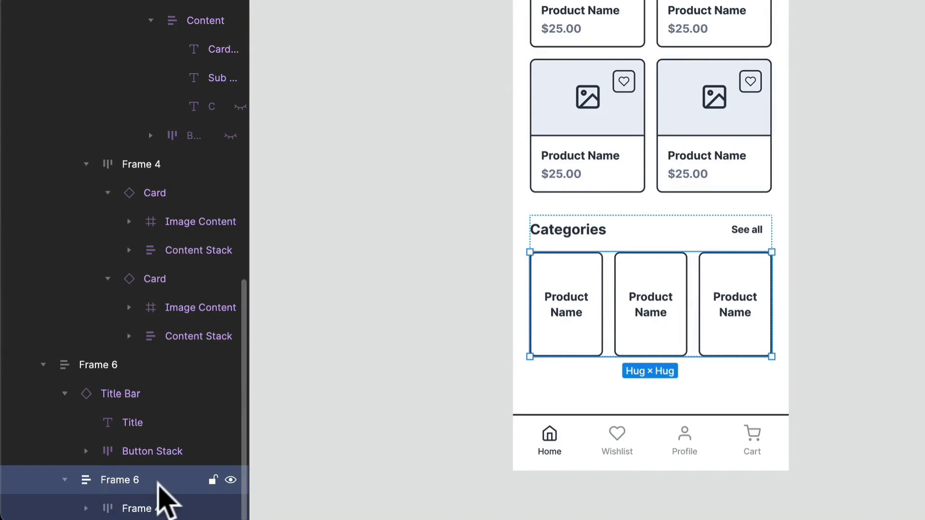
pyautogui.hotkey('ctrl', 'shift', 'g')
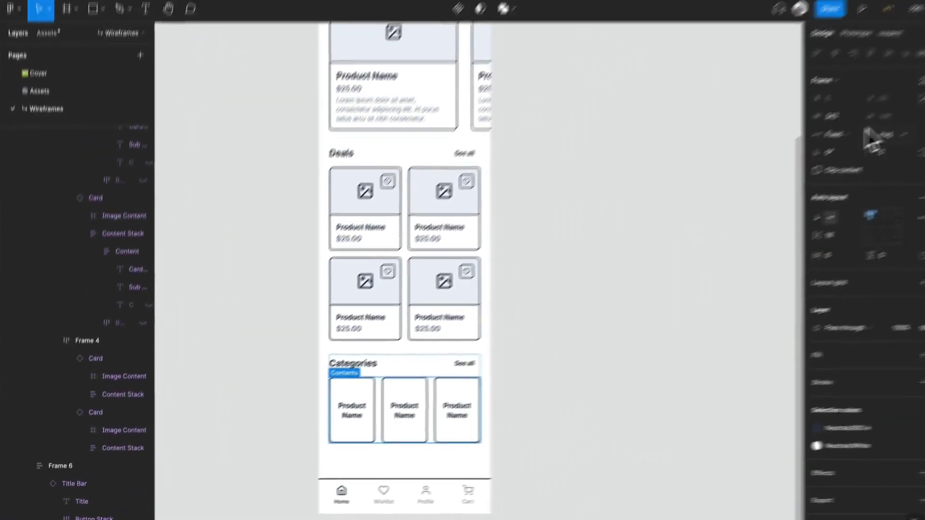
# Widen the Categories card row to about 439, past the screen edge, and reduce the height of its three cards to 128.
pyautogui.moveTo(475, 422); pyautogui.dragTo(533, 422)
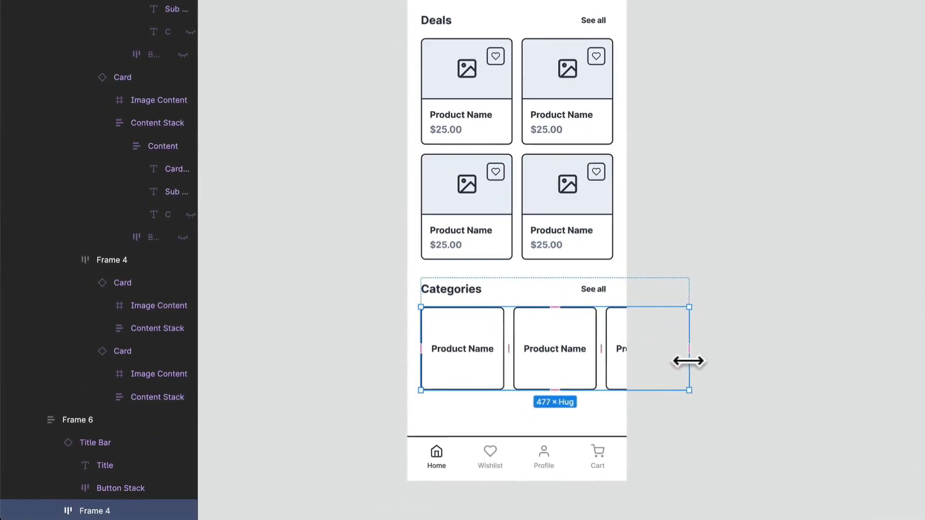
pyautogui.moveTo(688, 361); pyautogui.dragTo(667, 360)
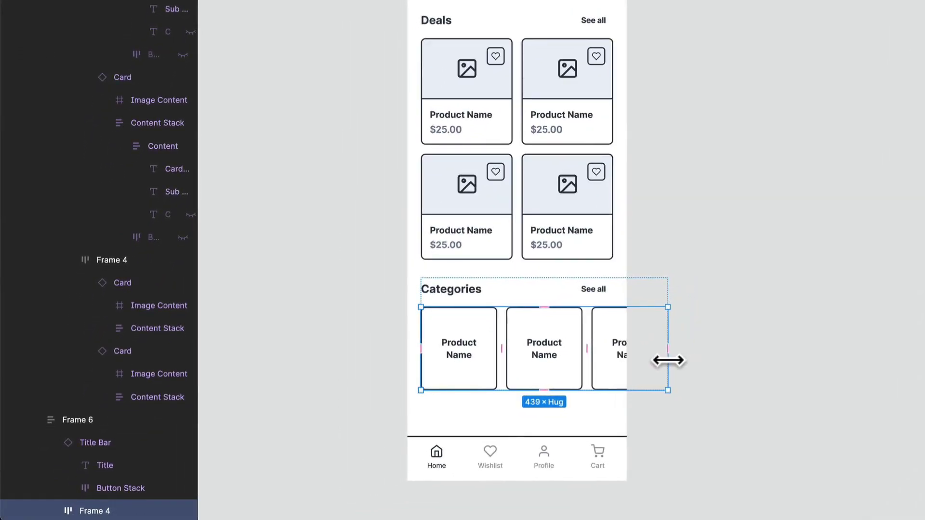
pyautogui.moveTo(583, 390); pyautogui.dragTo(577, 378)
pyautogui.hotkey('ctrl', 'z')
pyautogui.click(580, 368)
pyautogui.hotkey('ctrl', 'a')
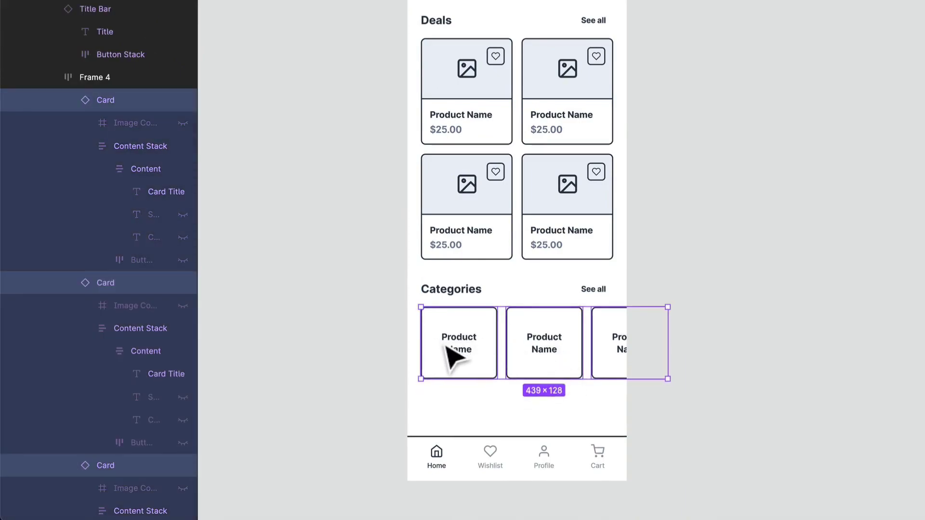
# Change the headlines of the first two Categories cards to "Tech" and "Fashion".
pyautogui.click(443, 345)
pyautogui.doubleClick(446, 346)
pyautogui.doubleClick(448, 344)
pyautogui.doubleClick(453, 343)
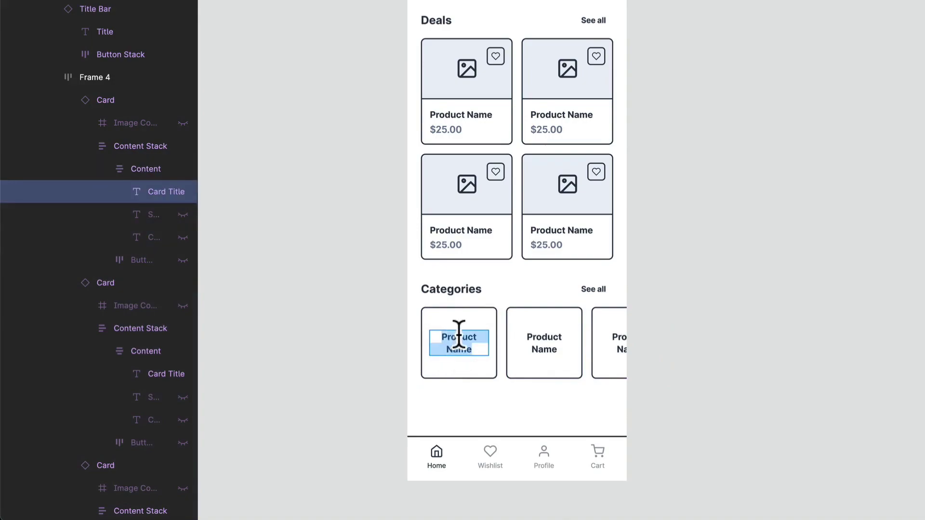
pyautogui.write('Tech')
pyautogui.doubleClick(537, 343)
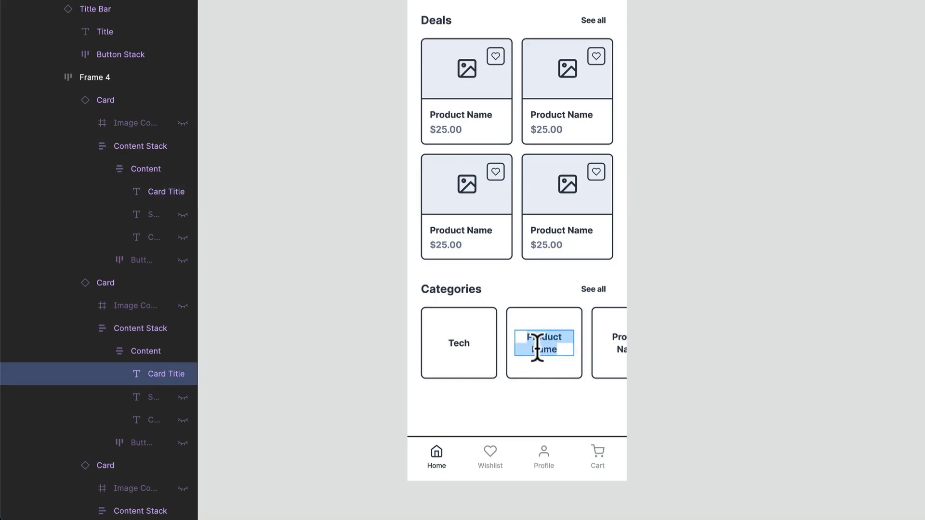
pyautogui.write('Fashion')
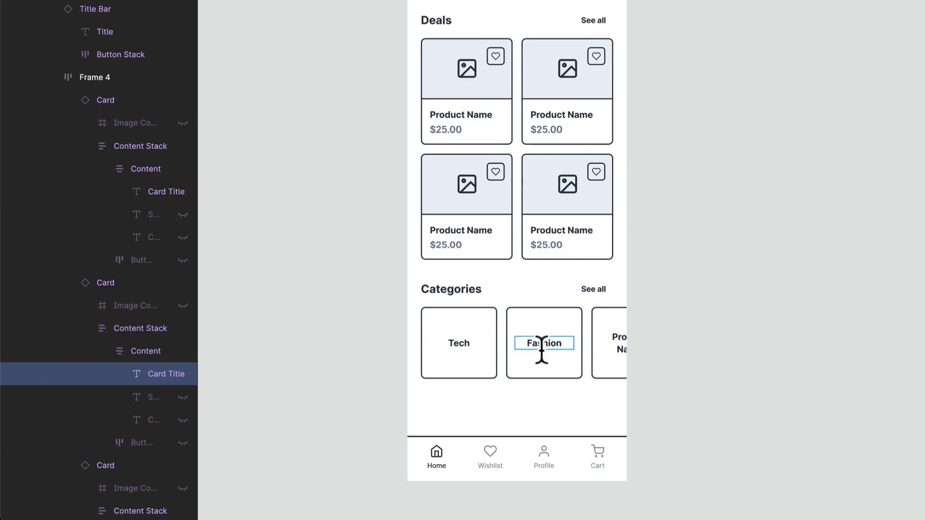
# Change the headline of the third Categories card to "Gaming".
pyautogui.click(613, 332)
pyautogui.doubleClick(616, 332)
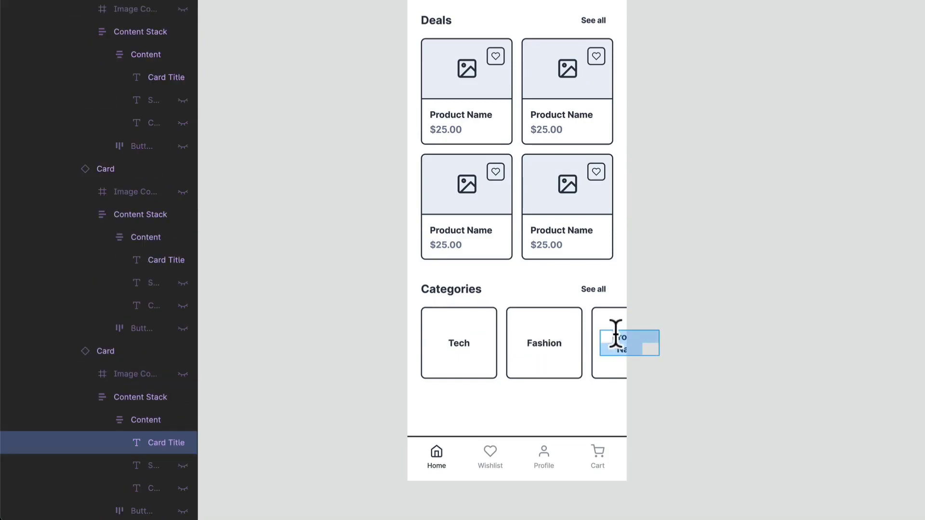
pyautogui.press('BackSpace')
pyautogui.write('Gaming')
pyautogui.click(747, 326)
# Narrow the Categories card row to about 401 and slightly reduce the height of its three cards.
pyautogui.click(609, 349)
pyautogui.click(609, 350)
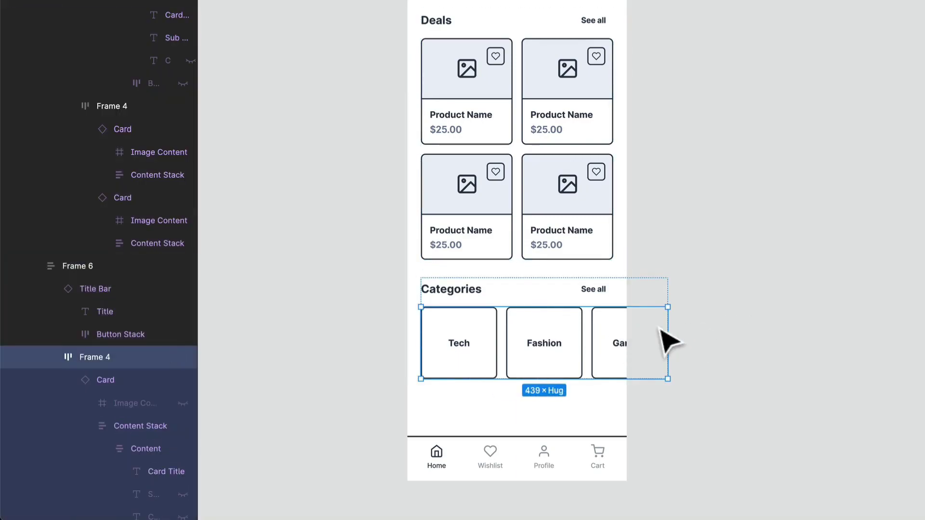
pyautogui.moveTo(668, 328); pyautogui.dragTo(646, 329)
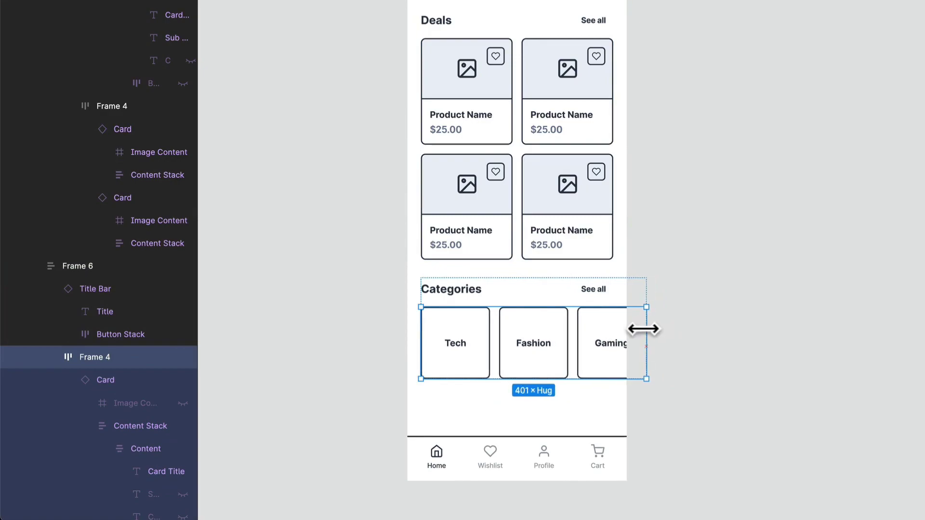
pyautogui.click(597, 376)
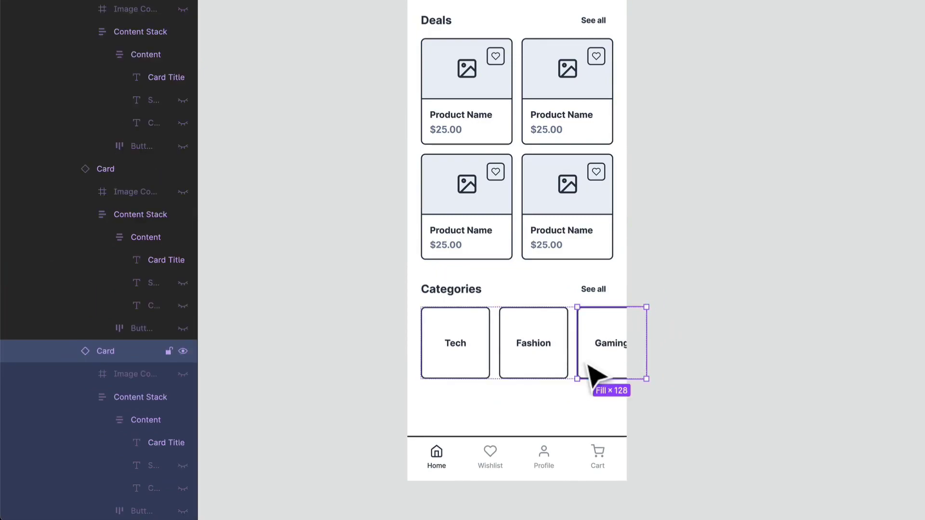
pyautogui.hotkey('ctrl', 'a')
pyautogui.moveTo(570, 380); pyautogui.dragTo(571, 372)
pyautogui.click(732, 396)
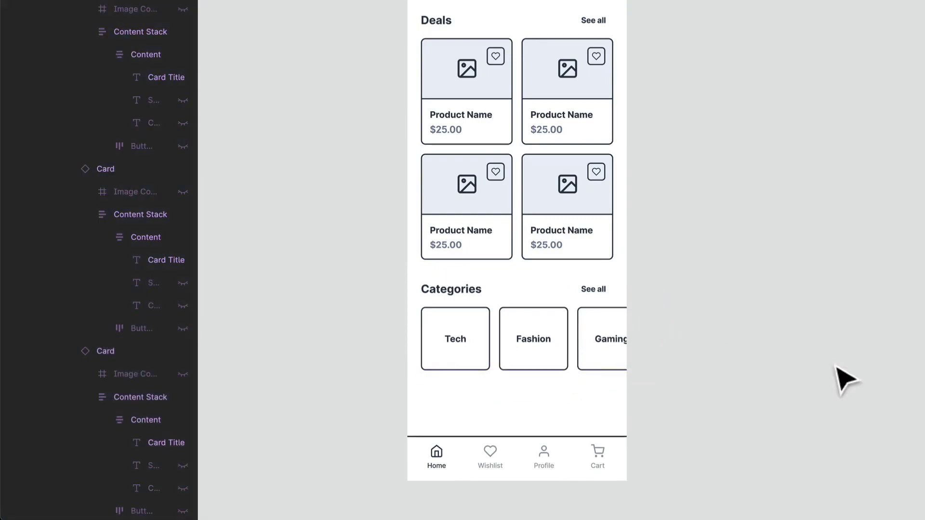
# Shorten the Home frame to a height of about 1367, tightening the gap between the Categories cards and the toolbar.
pyautogui.click(550, 415)
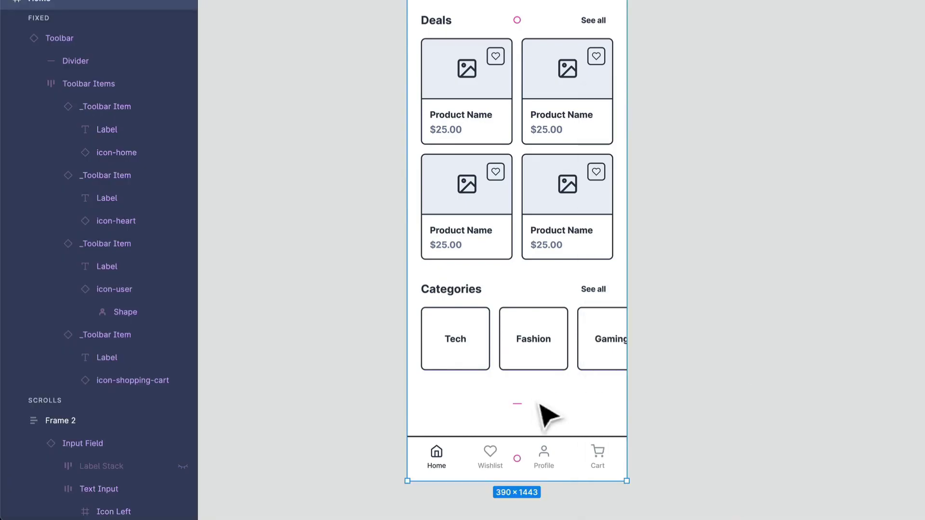
pyautogui.click(534, 472)
pyautogui.click(544, 424)
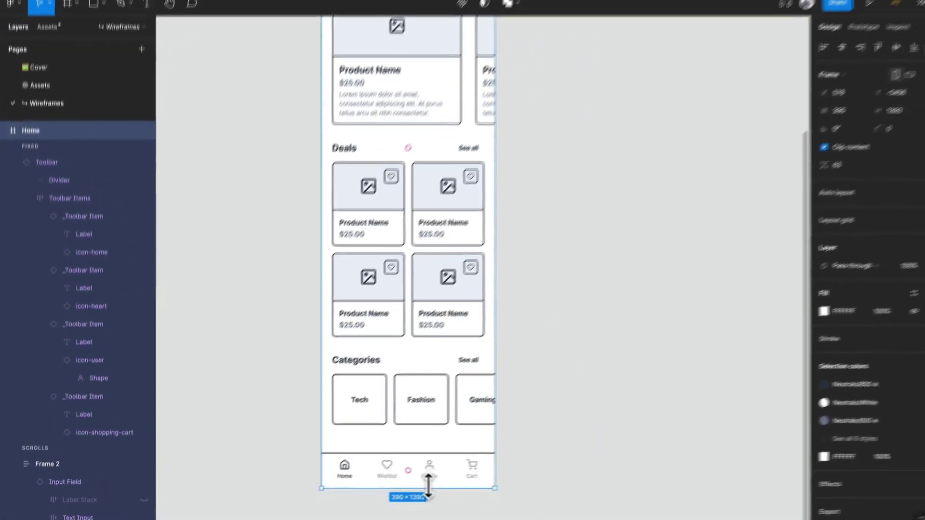
pyautogui.moveTo(539, 481); pyautogui.dragTo(544, 441)
pyautogui.scroll(-3, 432, 459)
pyautogui.moveTo(548, 338); pyautogui.dragTo(519, 347)
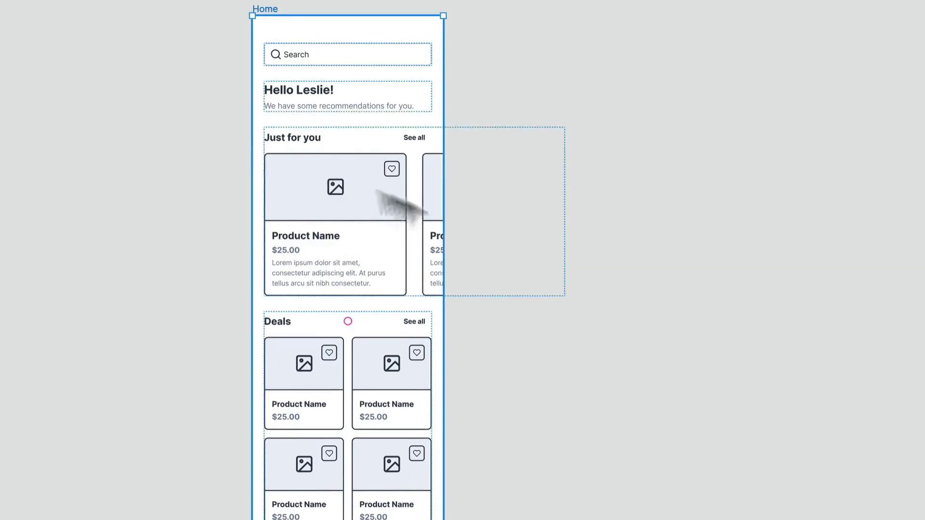
pyautogui.click(372, 488)
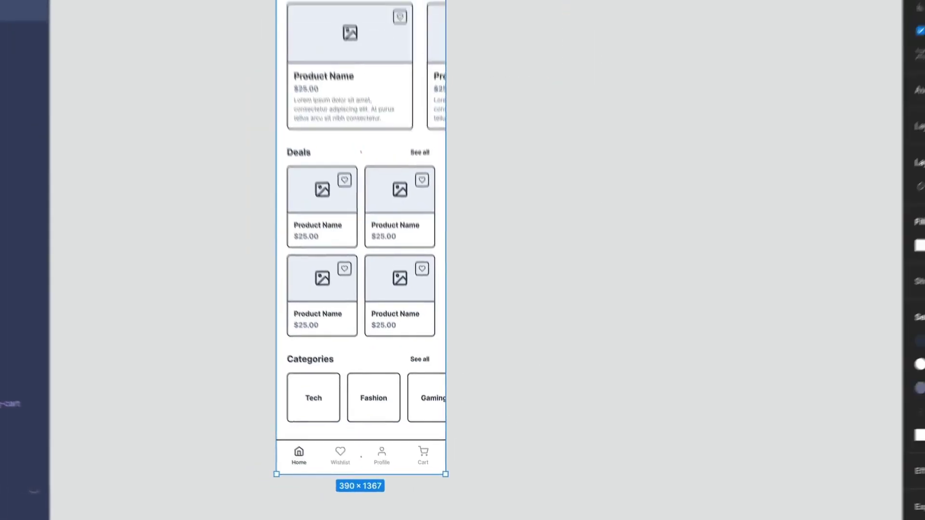
pyautogui.click(583, 88)
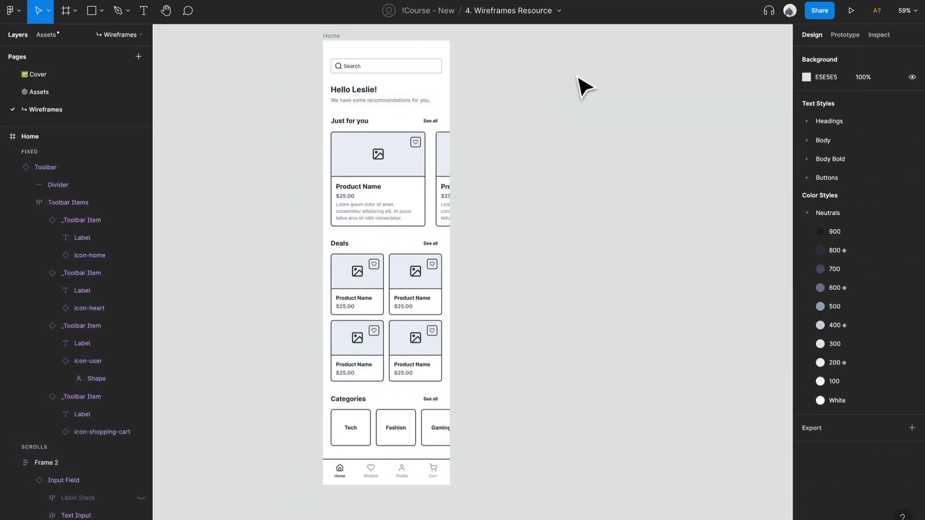